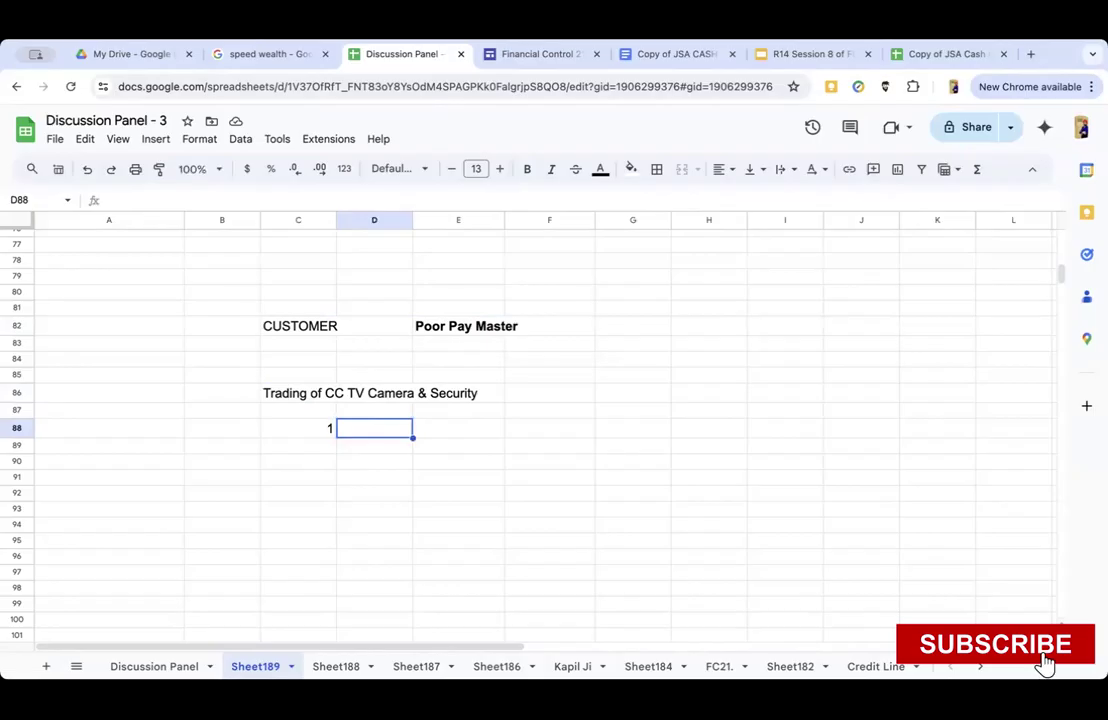
Enter "Customer" in D88 beside number 1, and number the following row 2 in C89.
text(Custo)
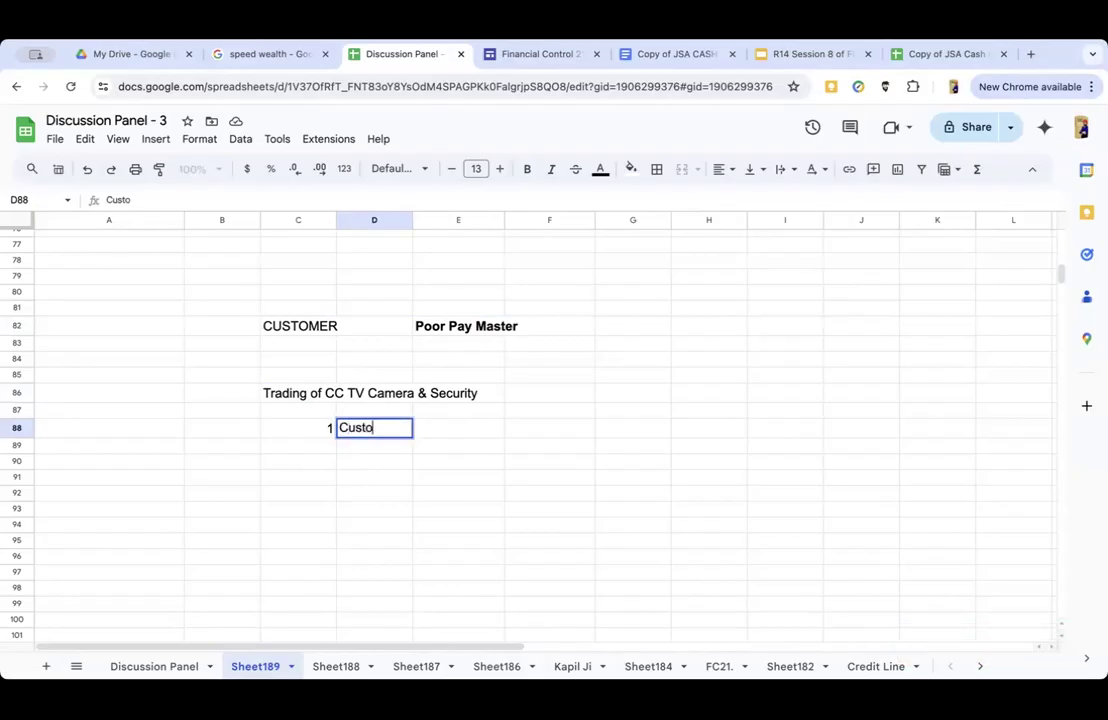
key(Return)
key(Left)
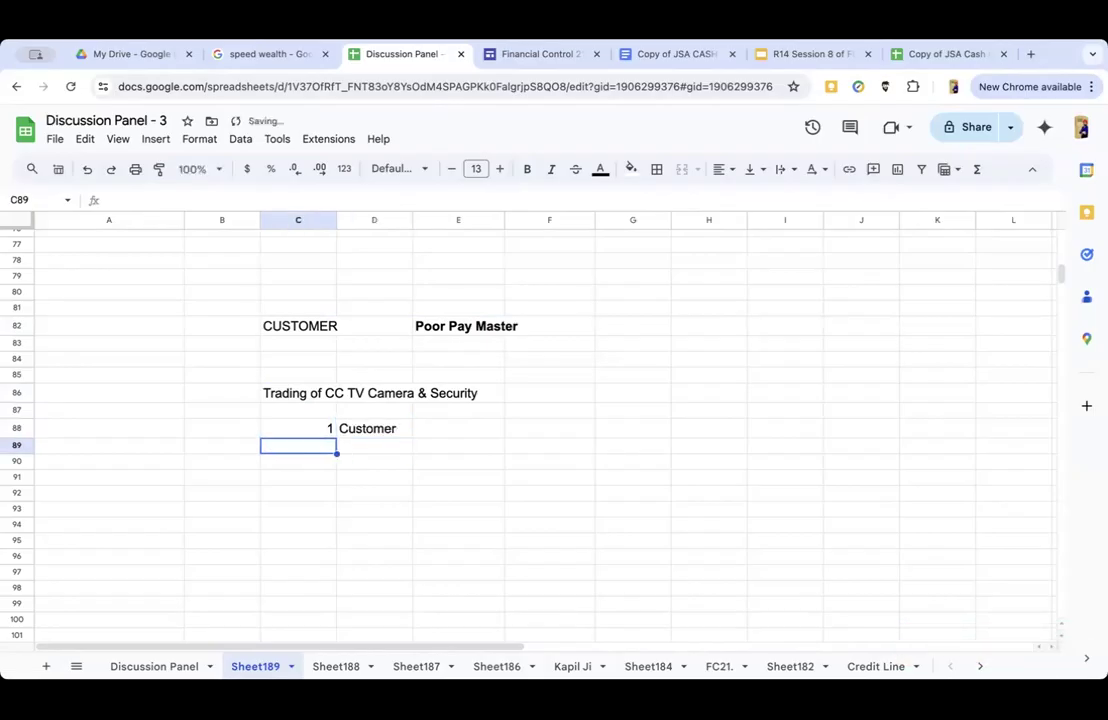
text(2)
key(Tab)
Fill "Customer" down from D88 through D90 and number the third row 3 in C90.
key(Up)
key(shift+Down)
key(shift+Down)
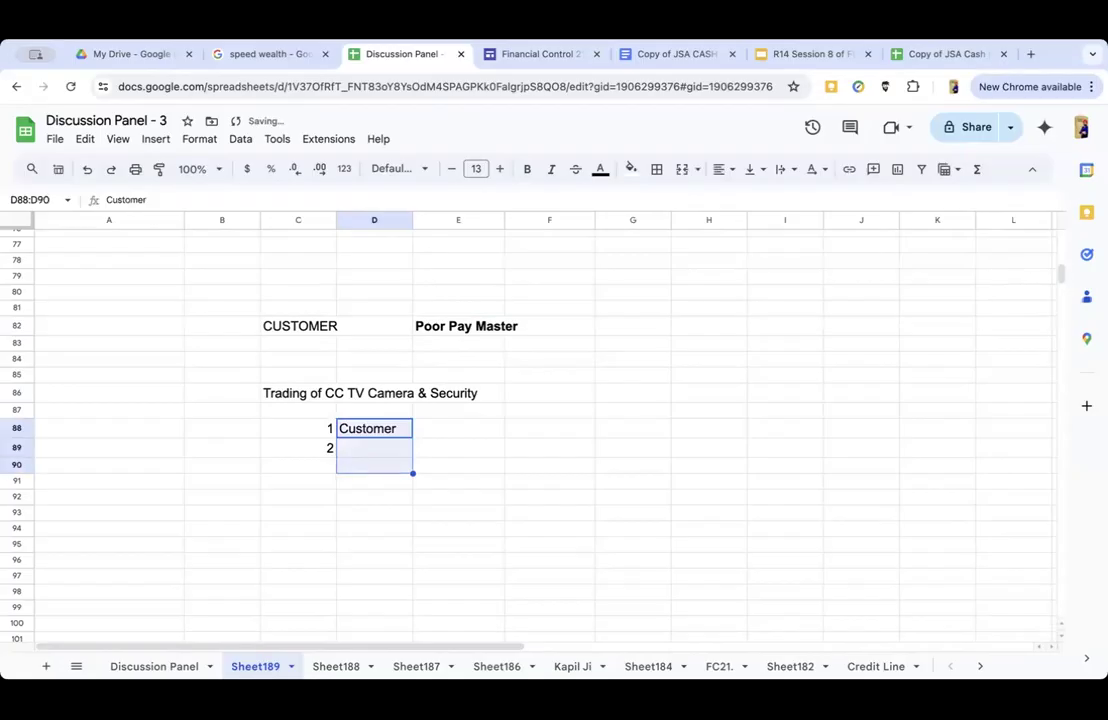
key(ctrl+d)
key(Left)
key(Down)
key(Down)
text(3)
key(Tab)
key(Tab)
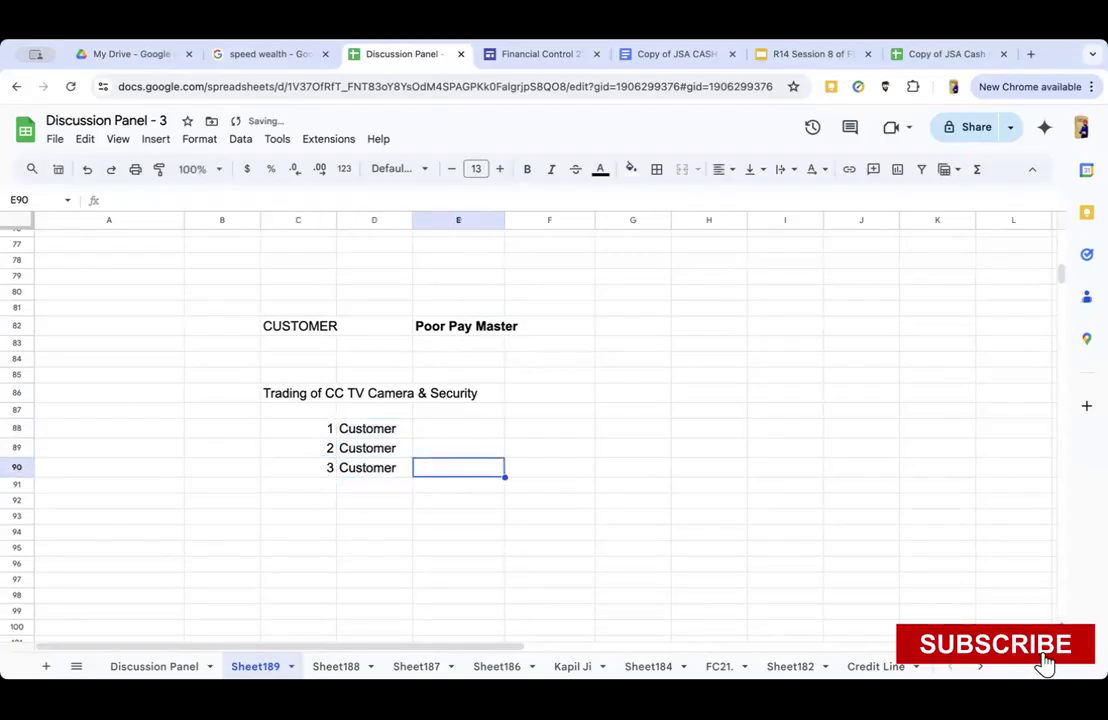
key(Up)
key(Up)
key(Left)
key(Left)
key(Right)
key(Right)
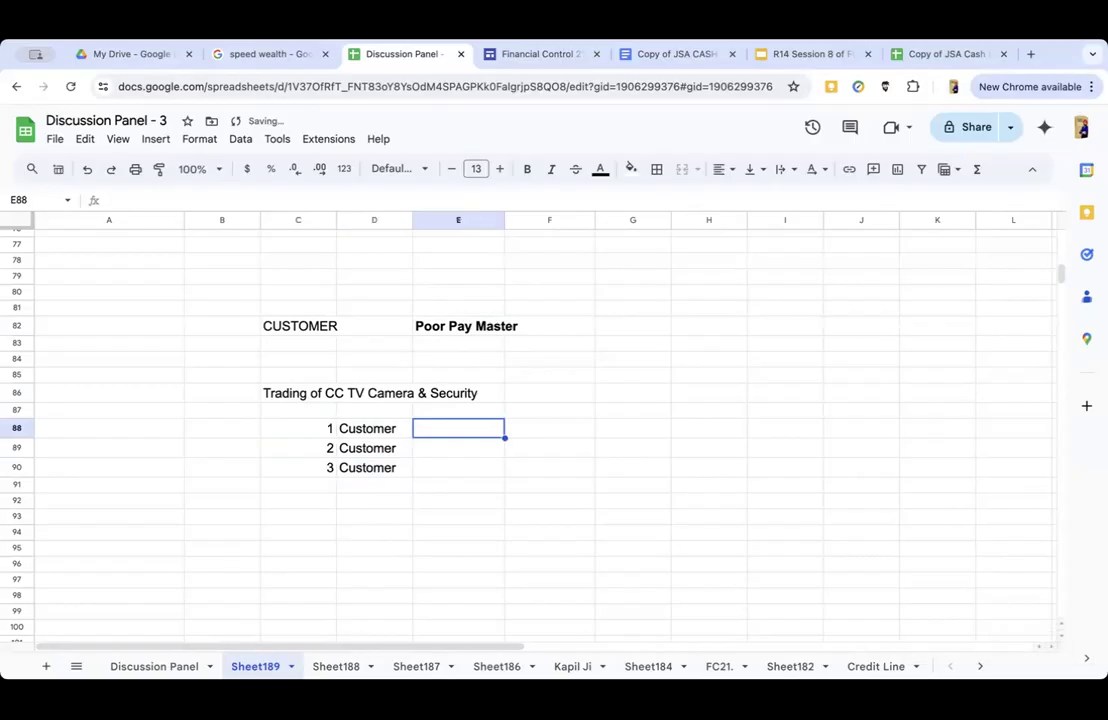
key(Down)
key(Up)
key(Down)
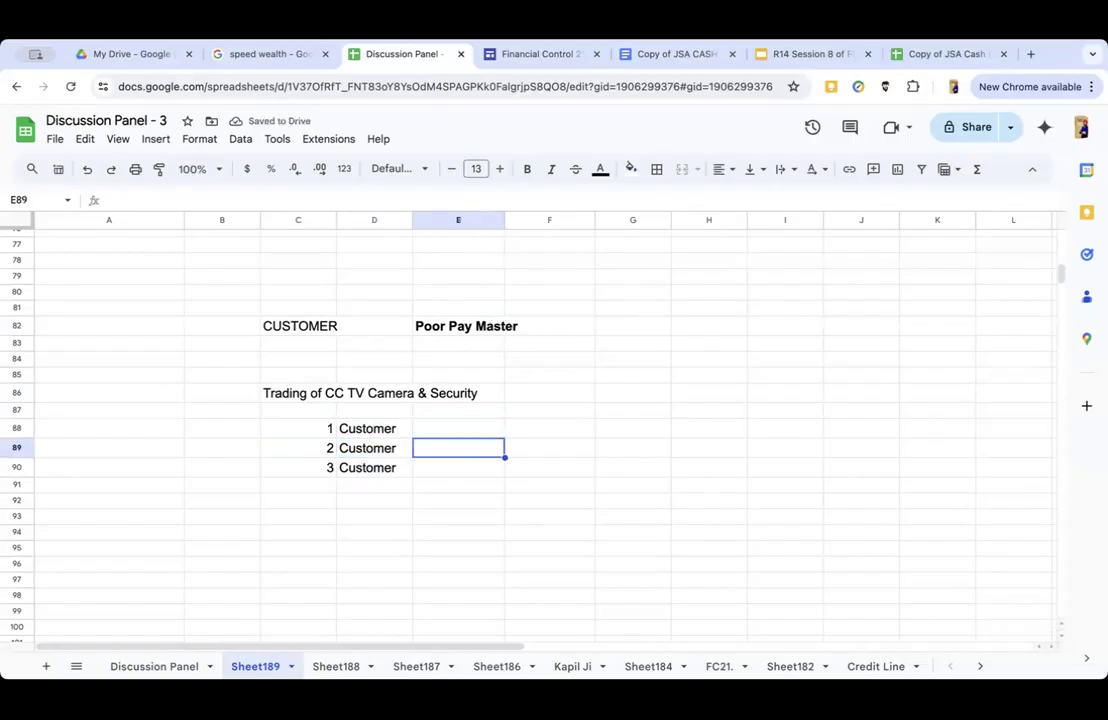
key(Down)
key(Up)
key(Up)
key(Down)
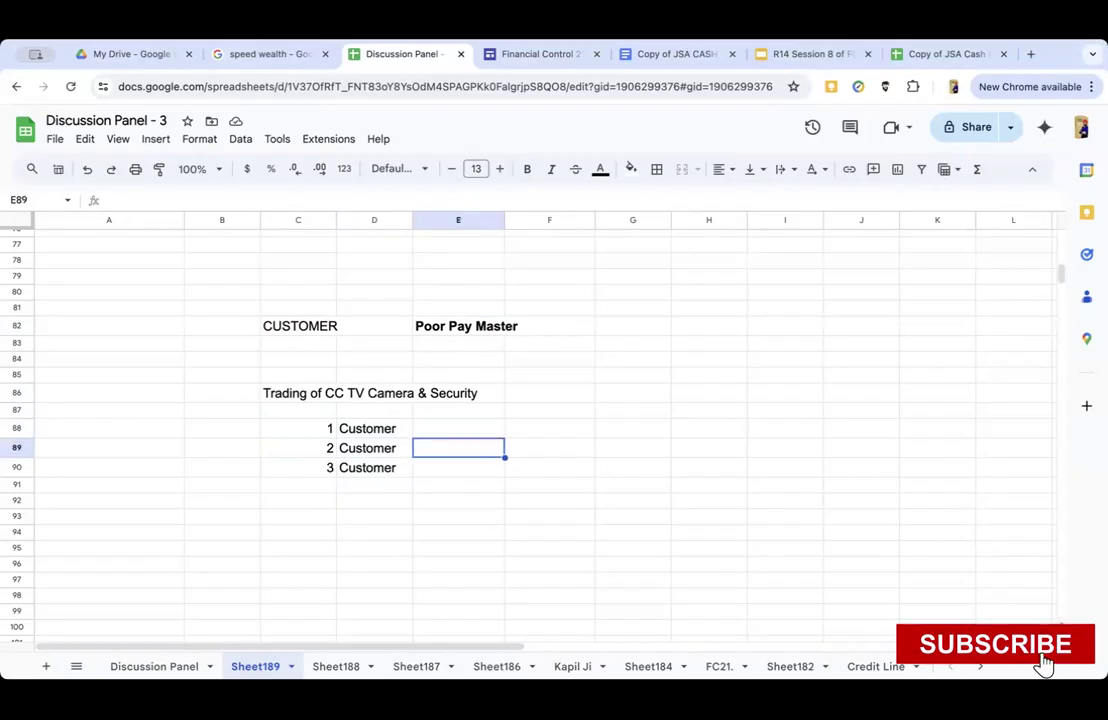
key(Left)
key(Down)
key(Up)
key(Up)
key(Right)
key(Left)
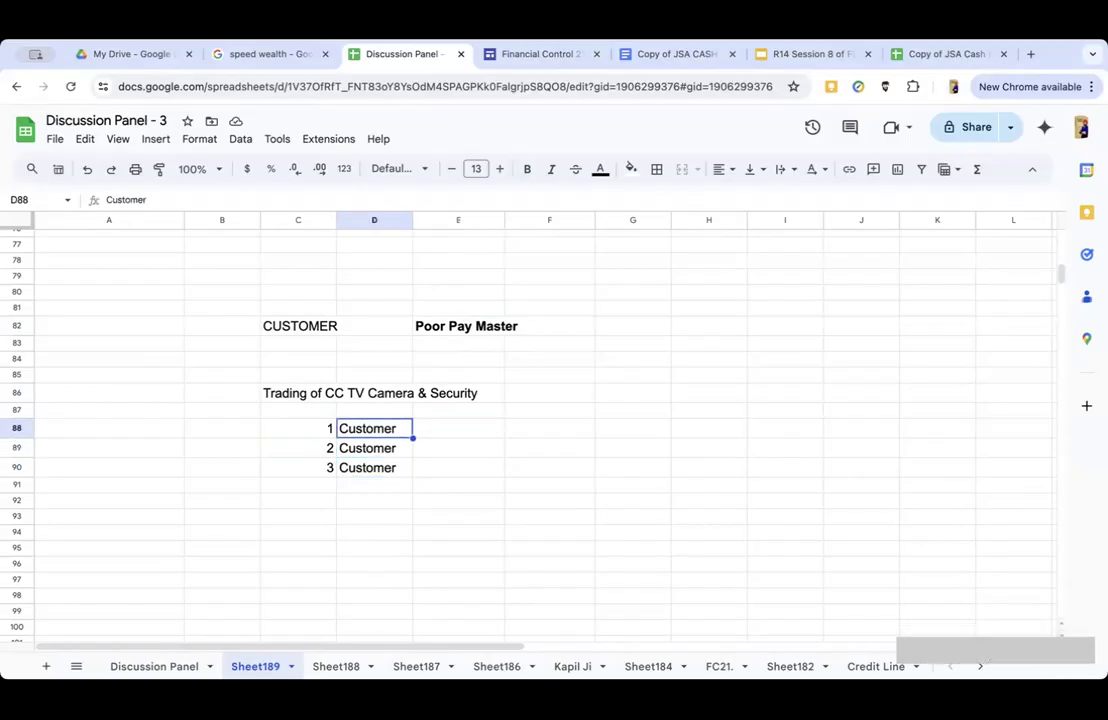
key(Down)
key(Down)
key(Up)
key(Up)
Enter "Builder & Developers" in E88 as the type of the first customer.
key(Right)
key(Left)
key(Right)
text(Duilder & )
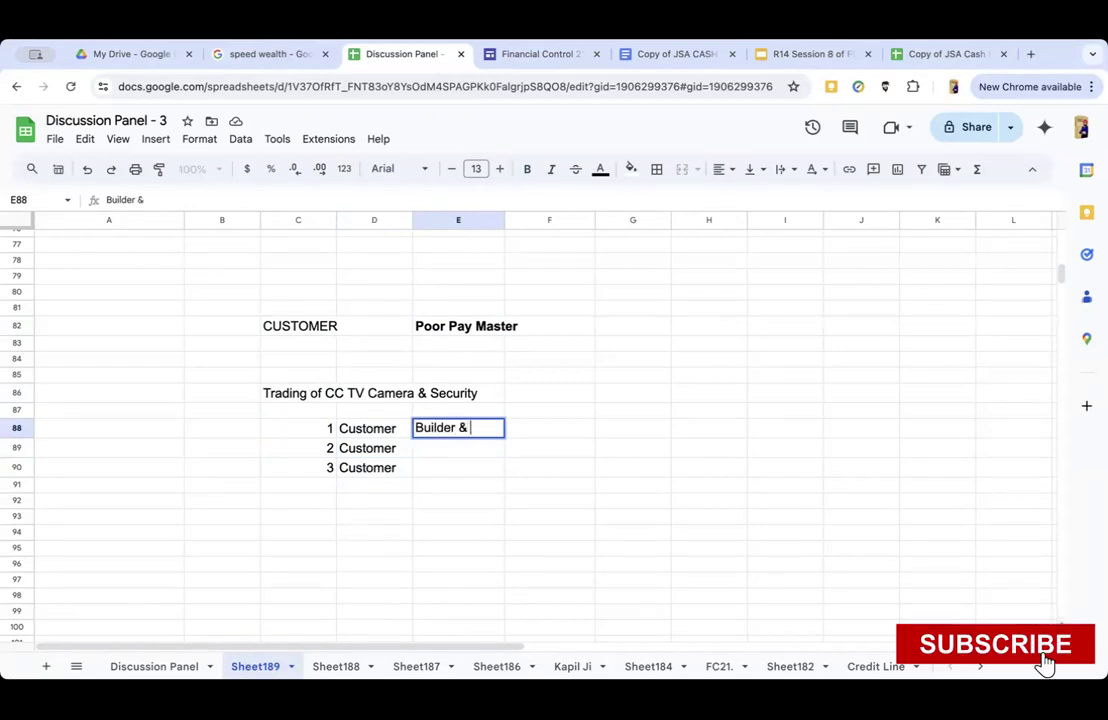
text(Developers)
key(Return)
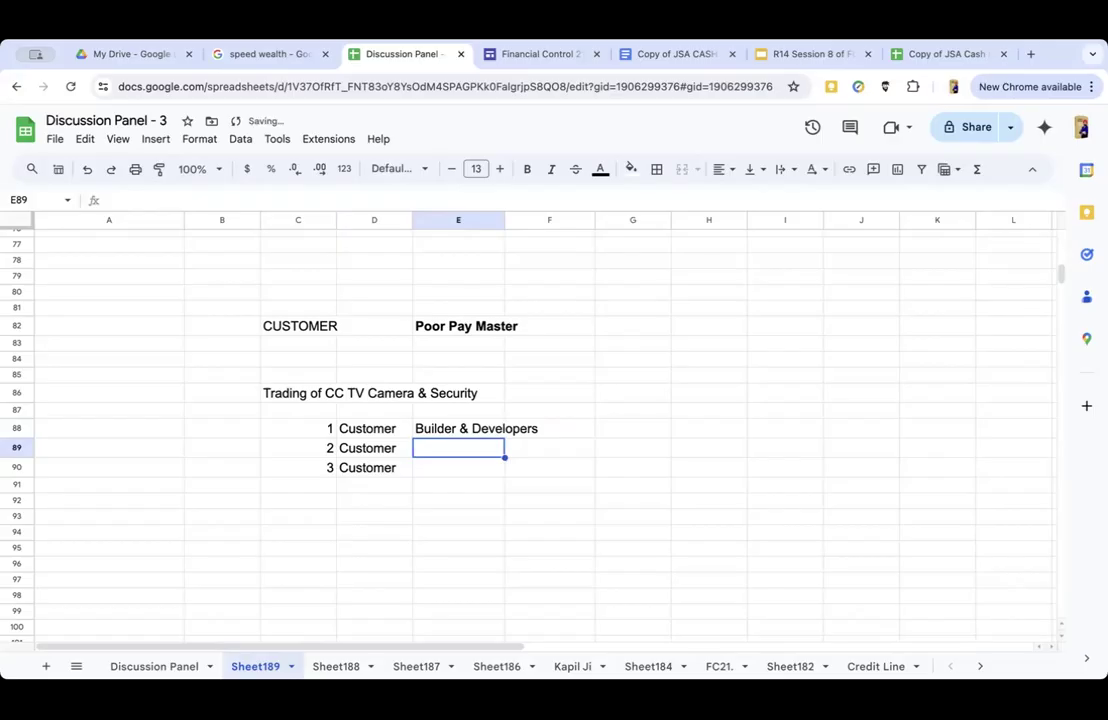
Enter "Corporates" in E89 and "Residential" in E90 as the second and third customer types.
text(Corporates)
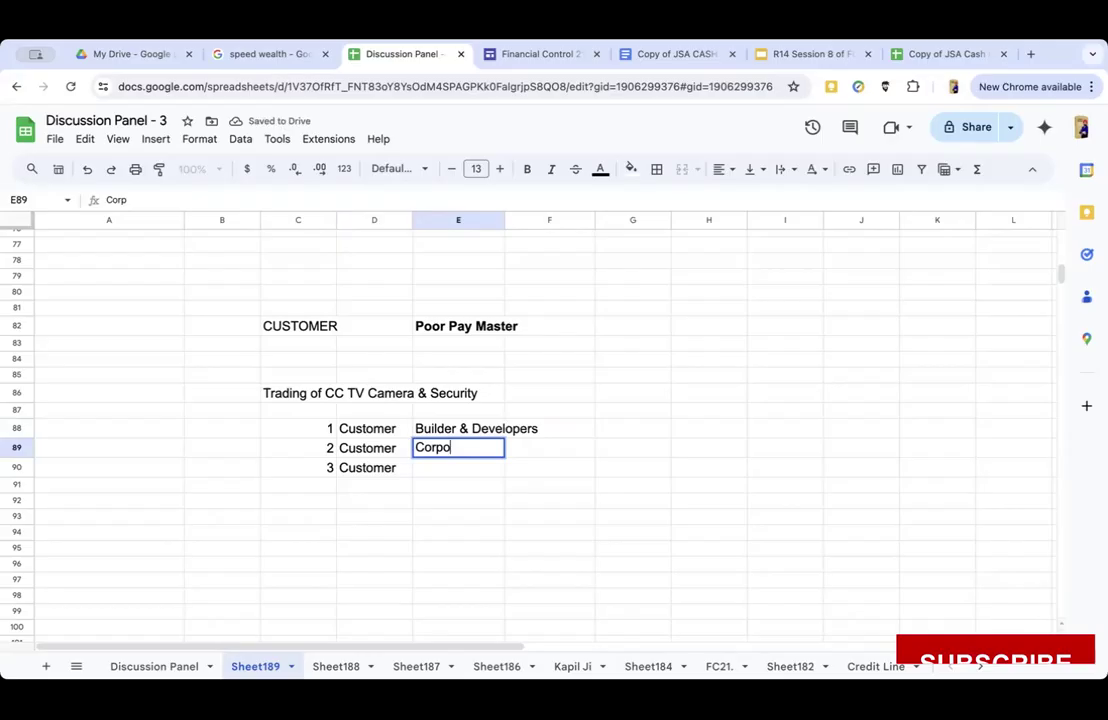
key(Return)
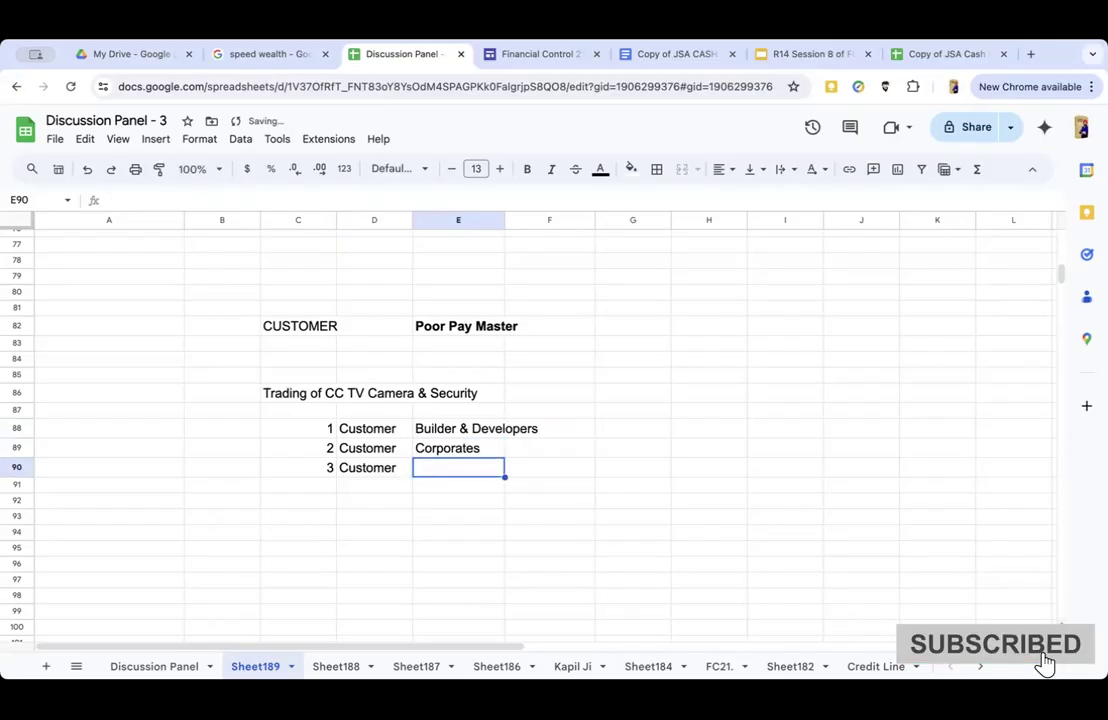
click(374, 467)
click(458, 467)
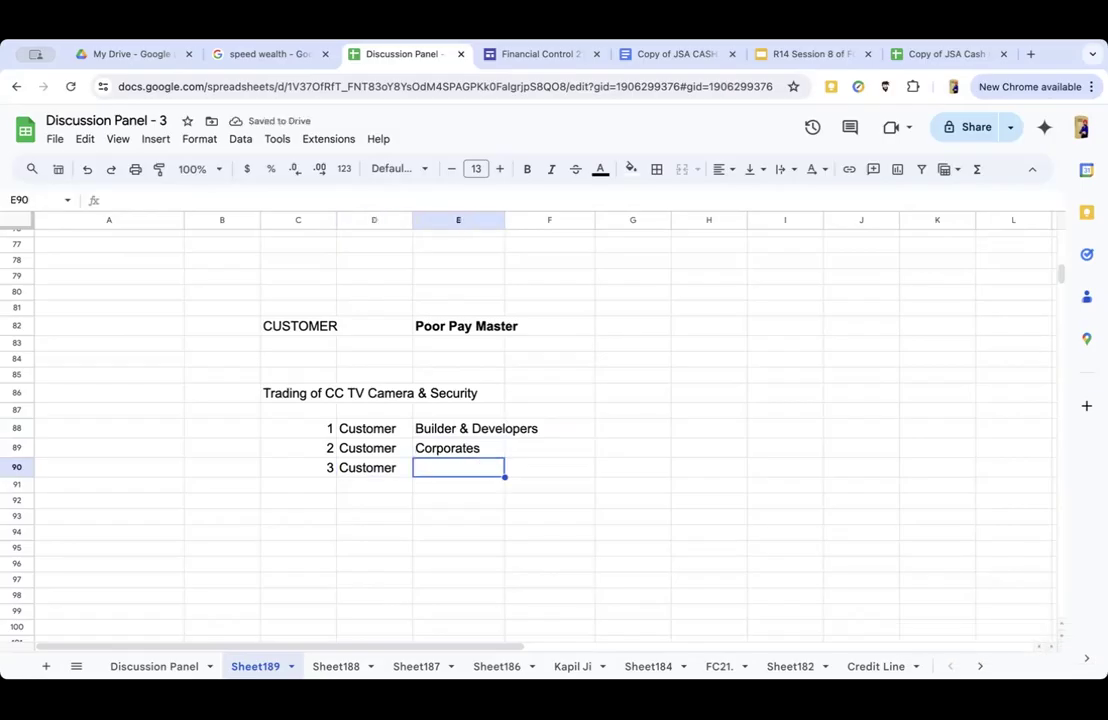
text(Residentia)
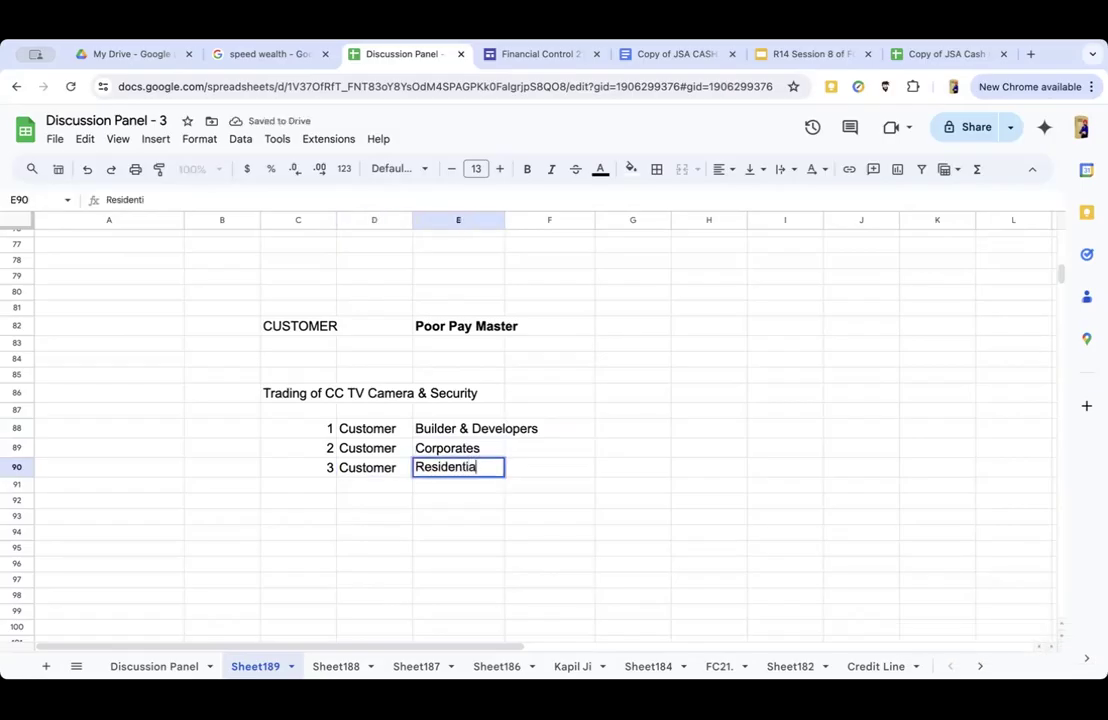
text(l)
key(Return)
Add a bold "Terms" heading in G87 above the customer rows.
click(458, 448)
click(632, 428)
click(709, 410)
click(632, 410)
text(Terms)
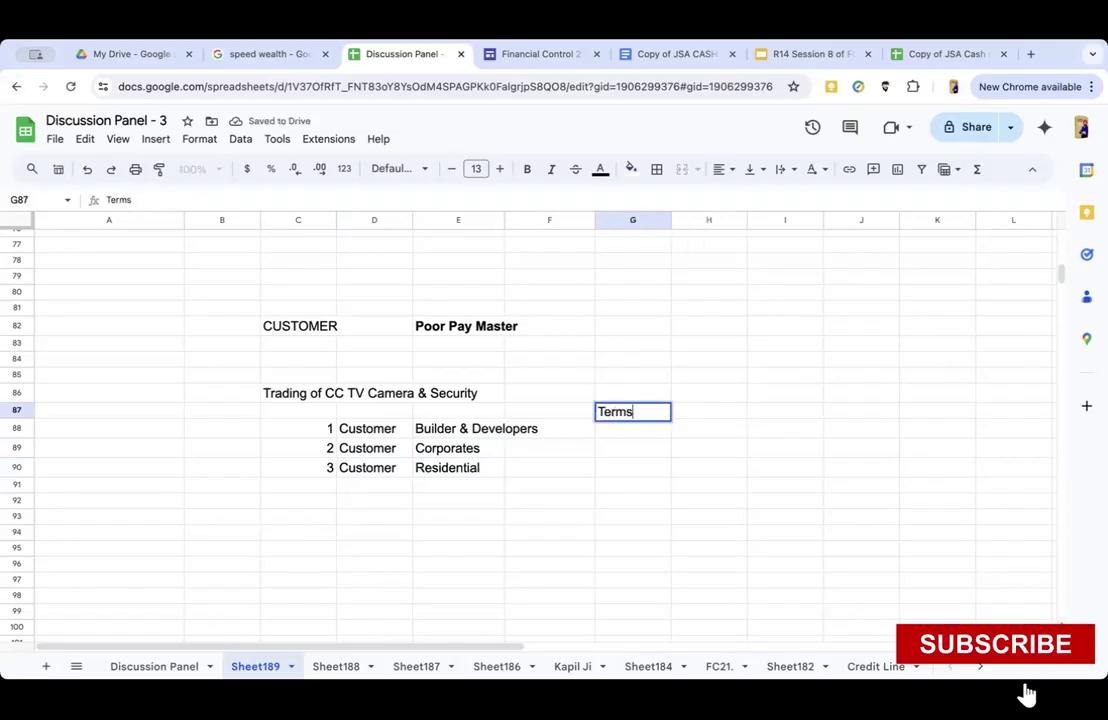
key(Return)
key(Up)
key(ctrl+b)
key(Left)
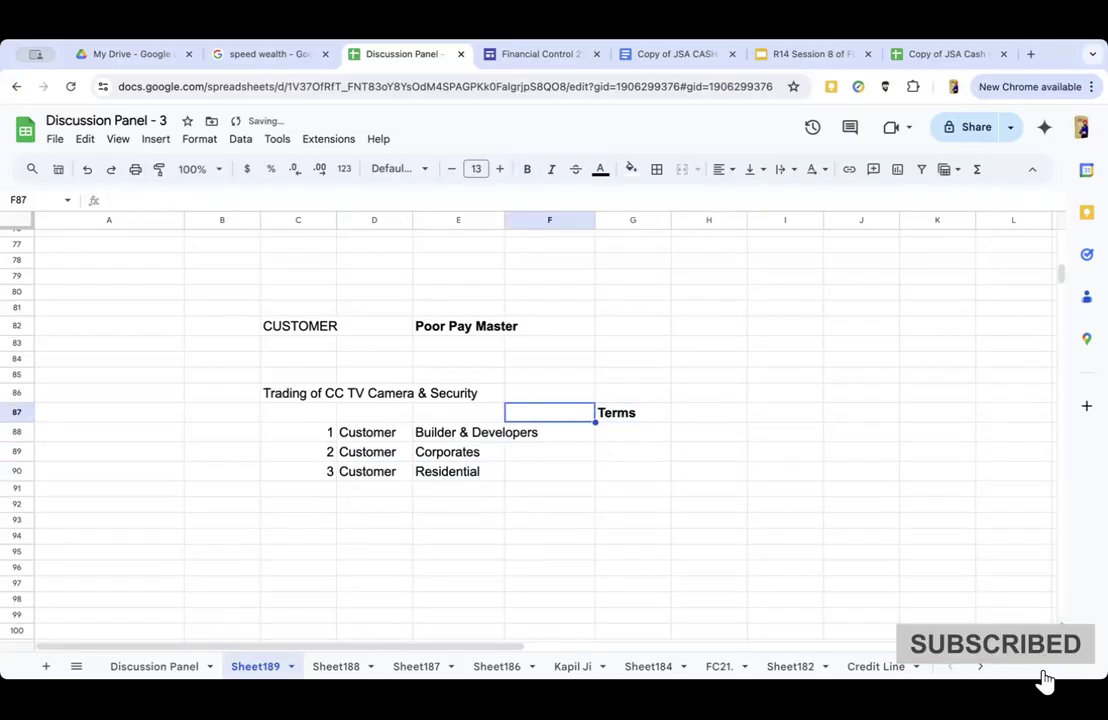
Enter "45 Days" in G89 as the terms for the Corporates customer.
key(Down)
key(Down)
key(Left)
key(Right)
key(Left)
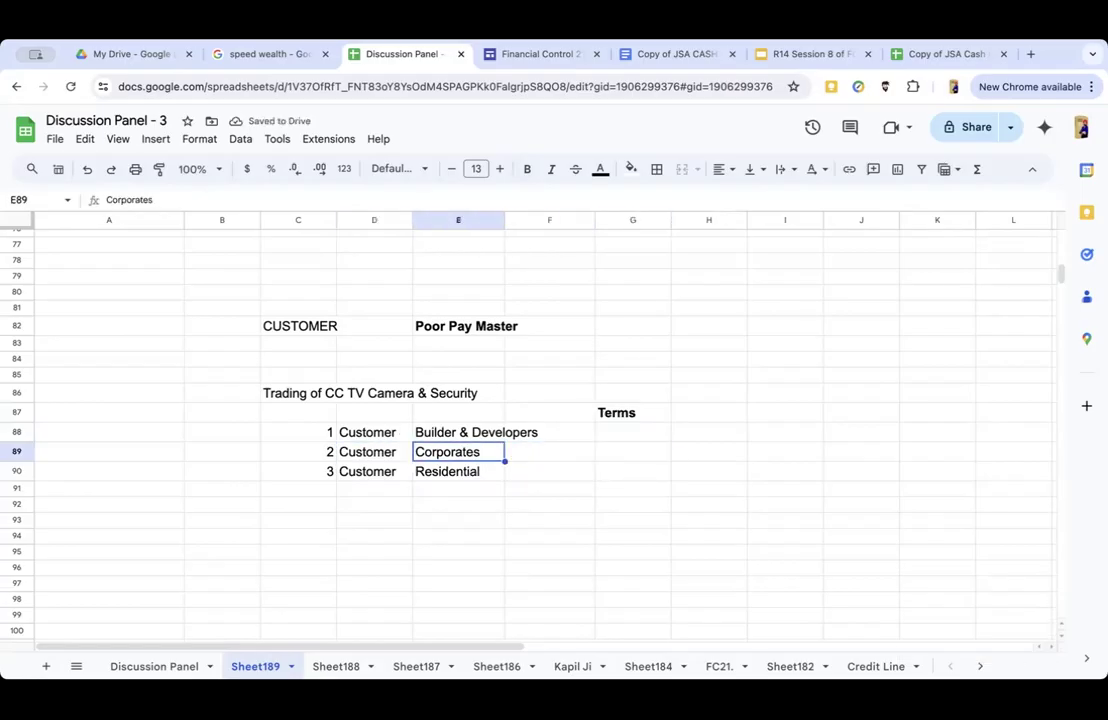
click(632, 451)
text(45 Days)
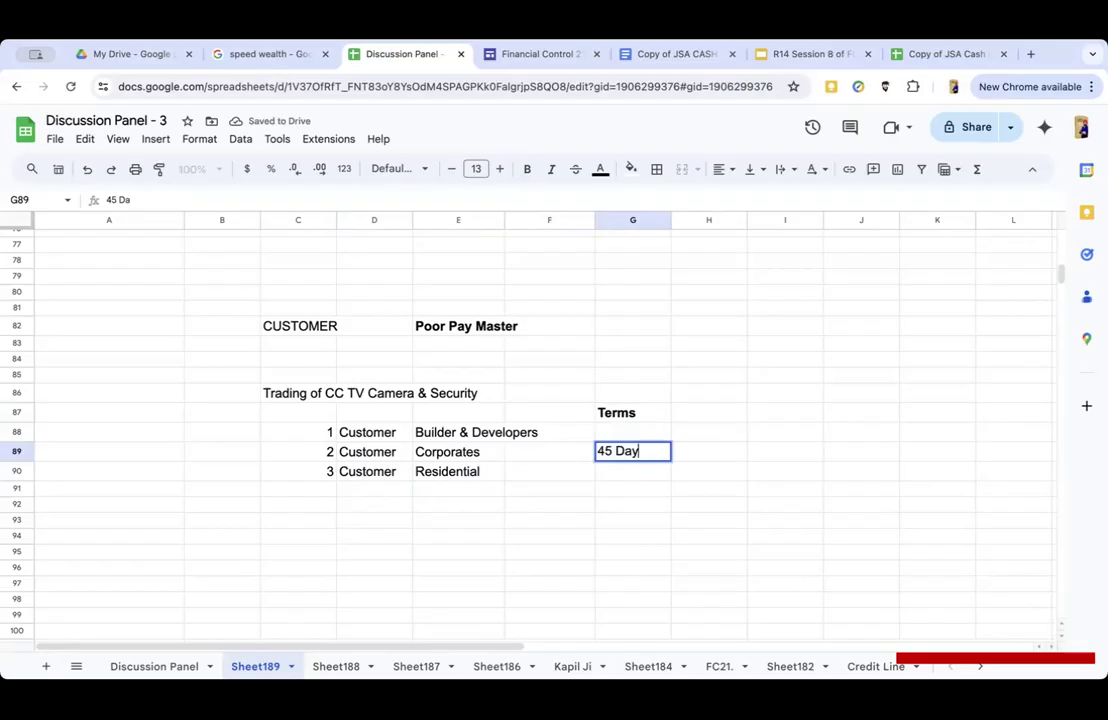
key(Return)
key(Up)
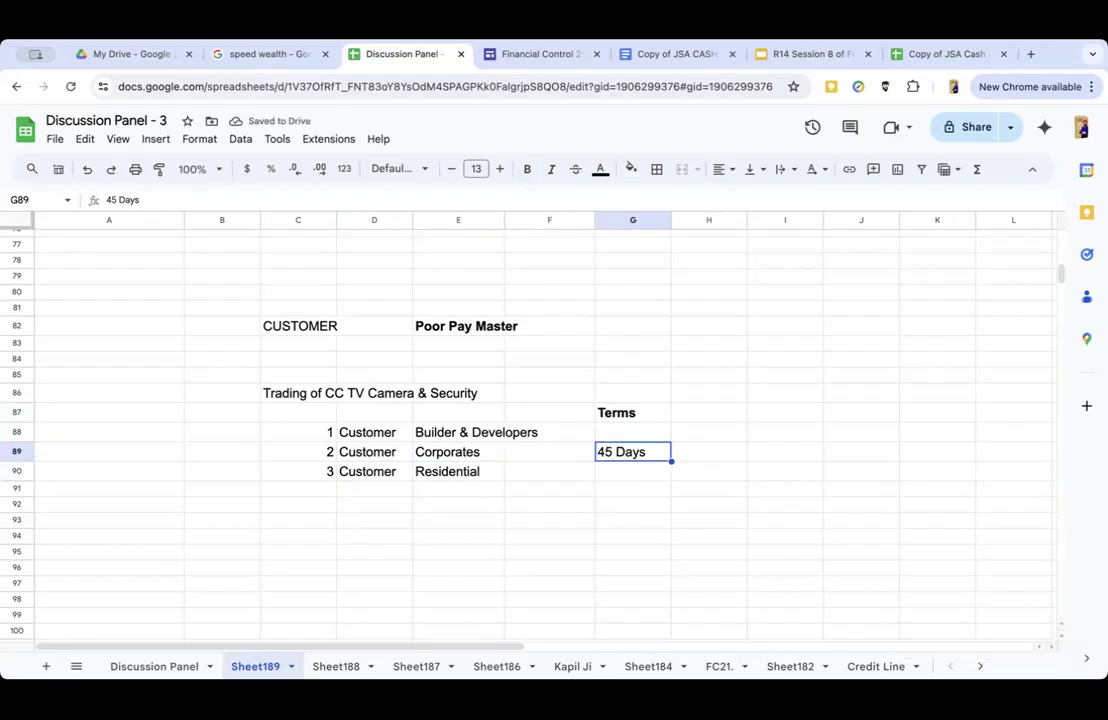
click(458, 452)
click(632, 452)
click(458, 452)
click(549, 452)
click(708, 452)
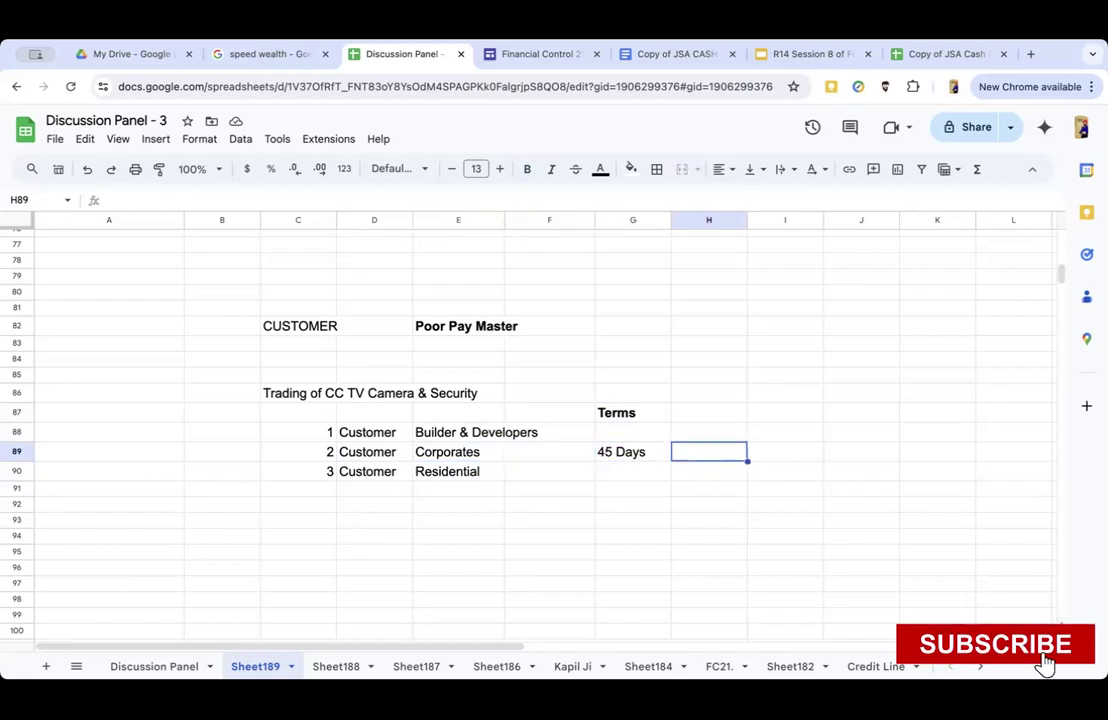
Enter "Advance" in G90 as the terms for the Residential customer.
click(549, 452)
click(549, 471)
click(632, 471)
text(Advance)
key(Return)
click(632, 471)
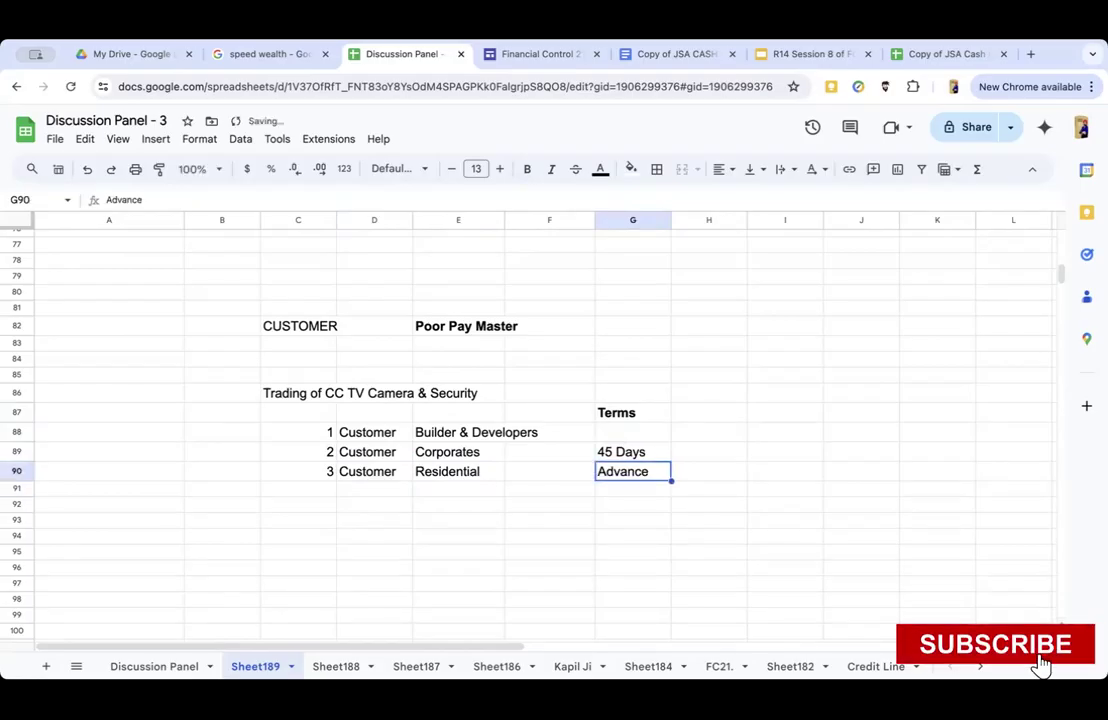
Copy "Poor Pay Master" from E82 into G88 as the terms for Builder & Developers.
key(Left)
key(Left)
key(Up)
key(Up)
key(Up)
key(Up)
key(Up)
key(Up)
key(Up)
key(Up)
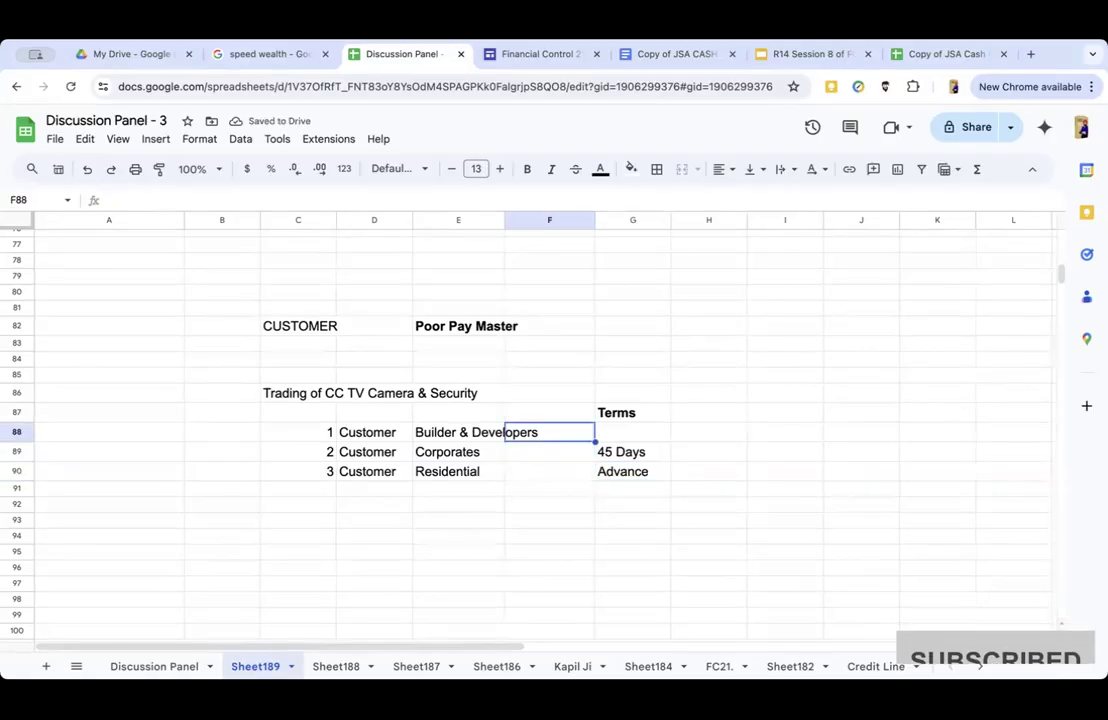
key(ctrl+c)
key(Down)
key(Down)
key(Down)
key(Down)
key(Down)
key(Down)
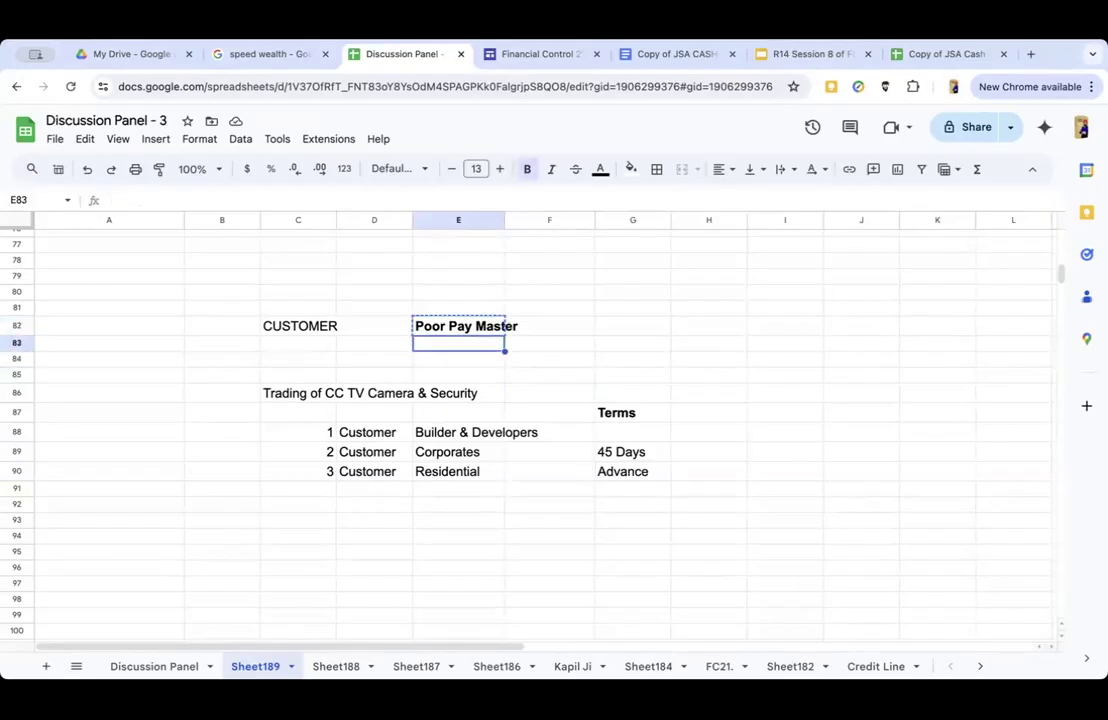
key(Right)
key(Right)
key(ctrl+v)
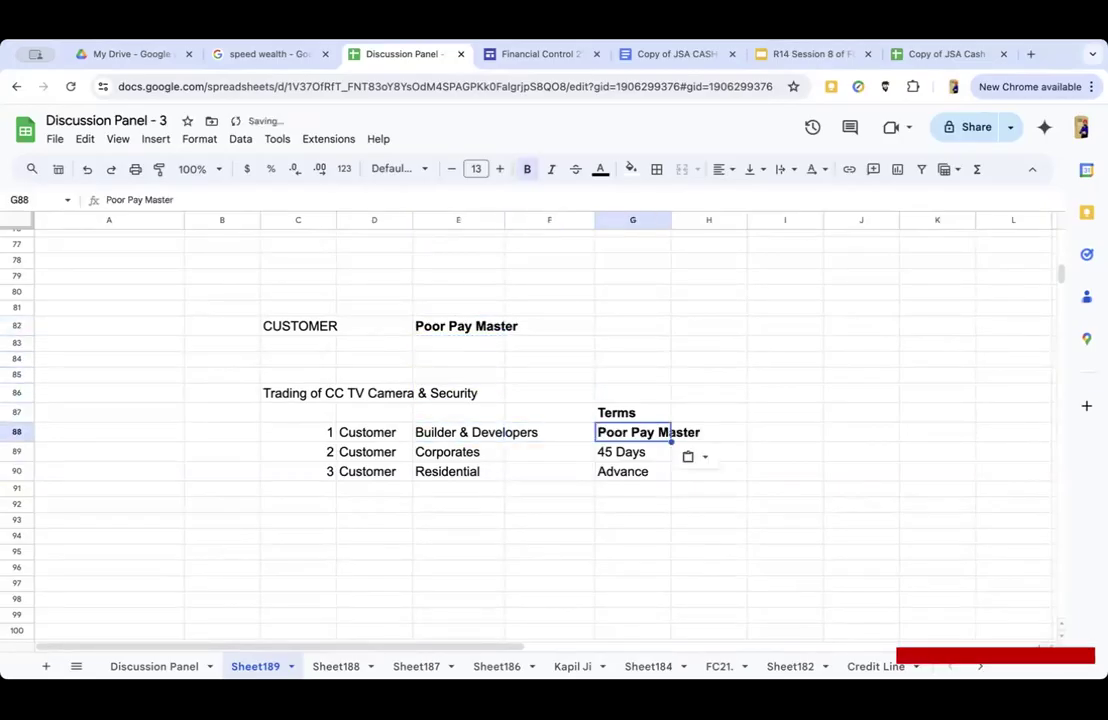
Enter the customer shares 80%, 10% and 10% in cells I88 to I90.
key(Right)
key(Right)
text(80%)
key(Return)
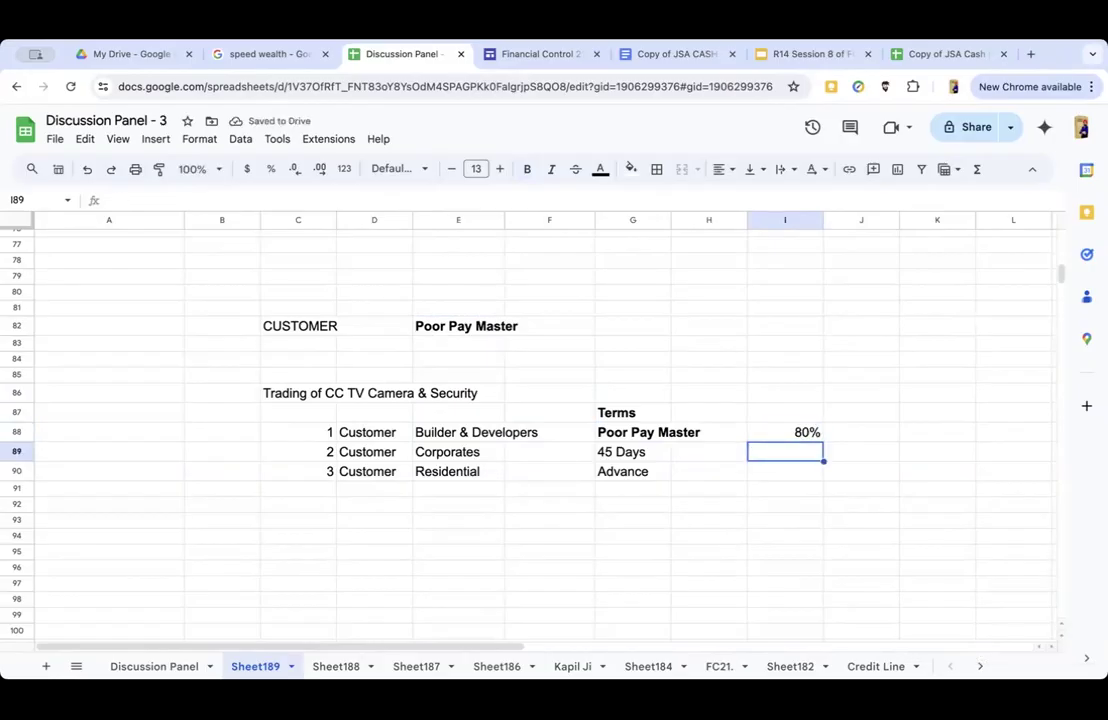
text(10%)
key(Return)
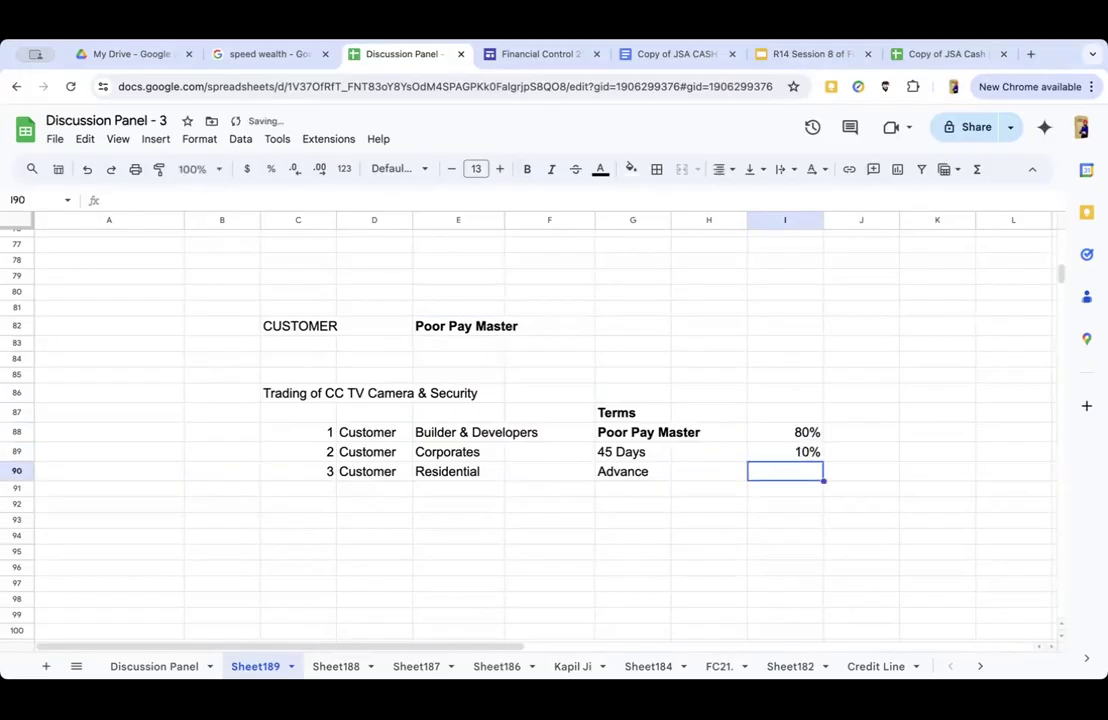
text(10%)
key(Return)
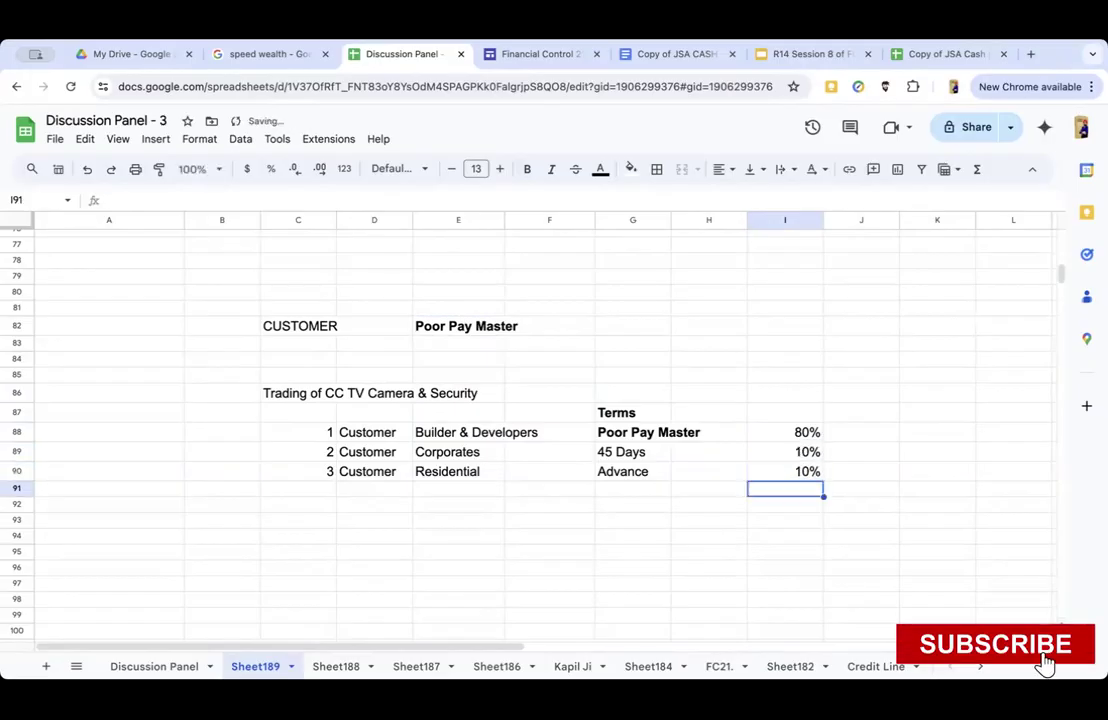
click(785, 452)
click(632, 452)
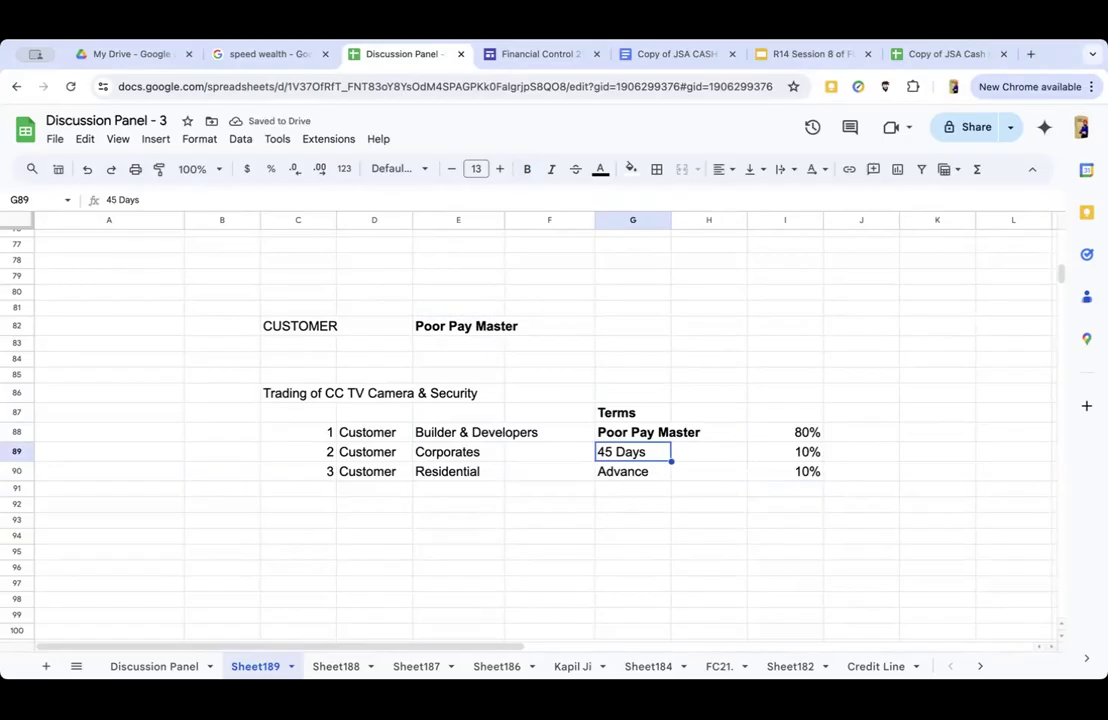
click(347, 437)
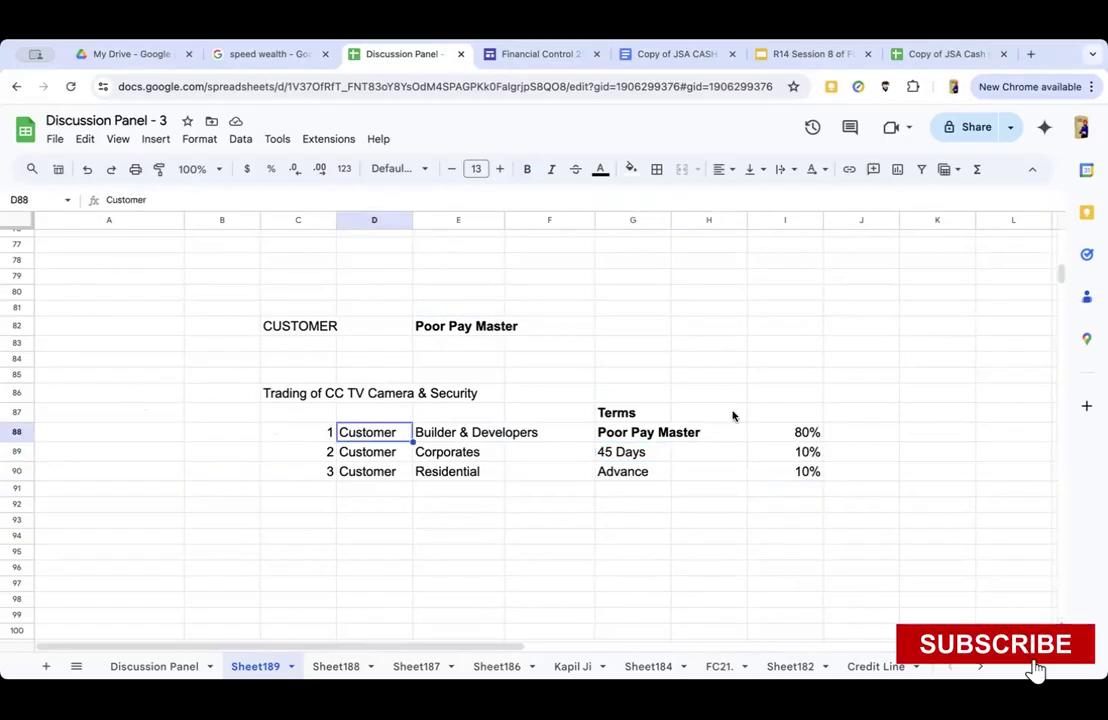
click(600, 430)
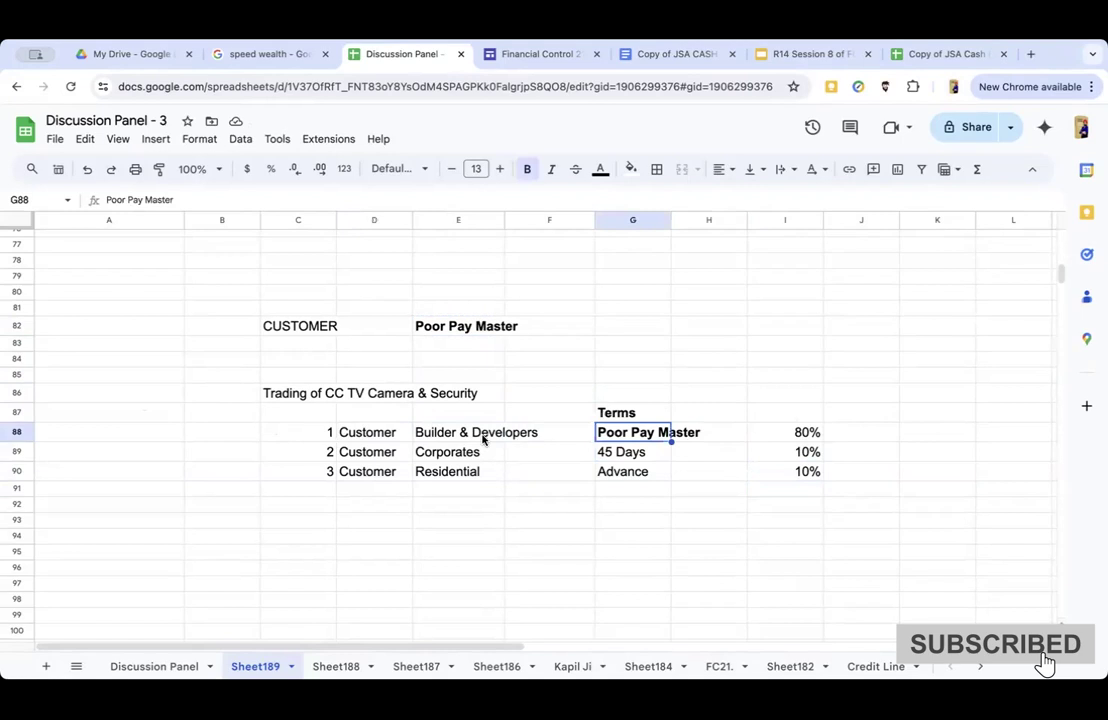
click(448, 435)
click(452, 455)
click(460, 474)
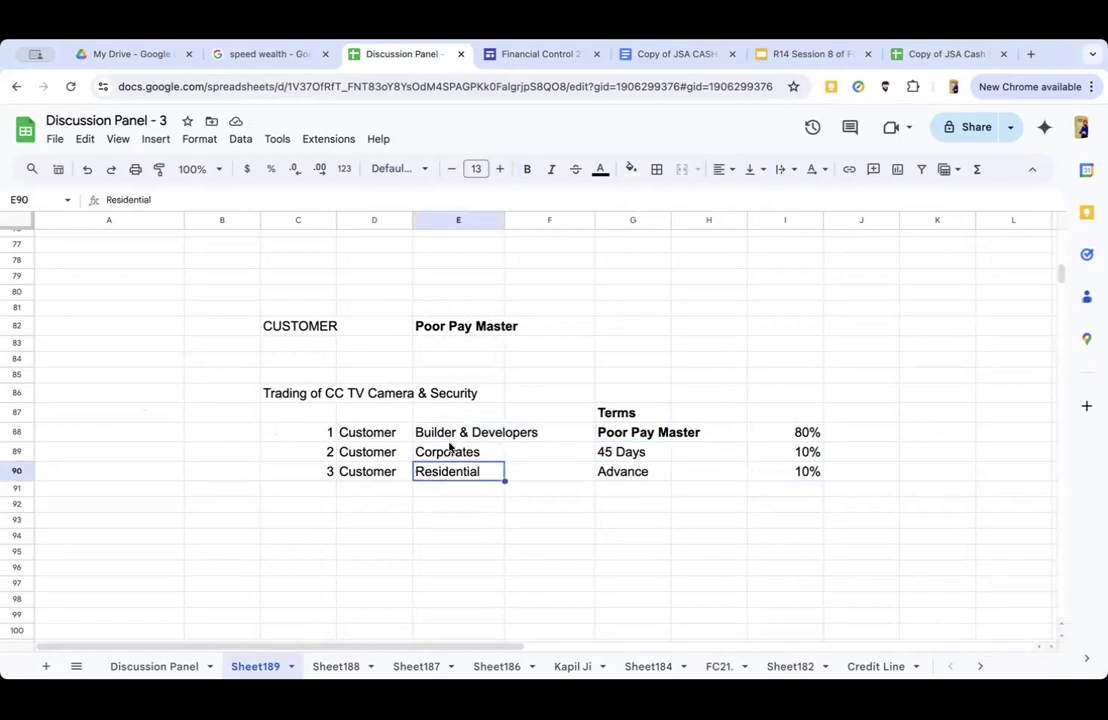
click(440, 436)
Enter A, B and C in cells J88, K88 and L88 of the Builder & Developers row.
click(852, 436)
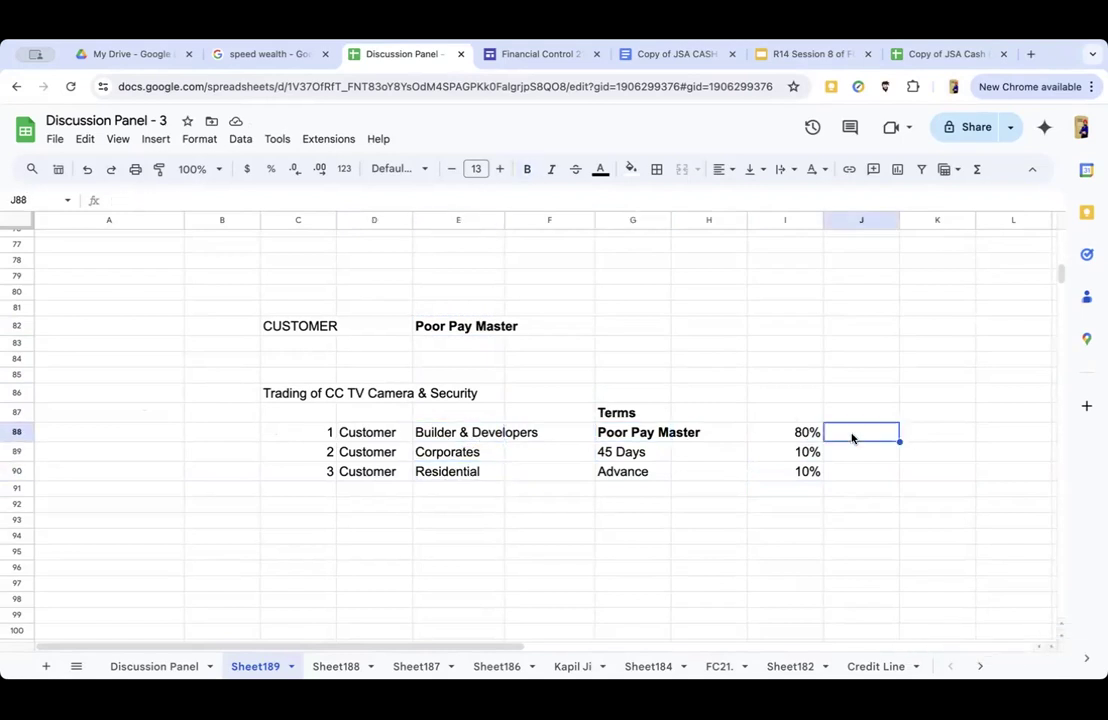
text(A)
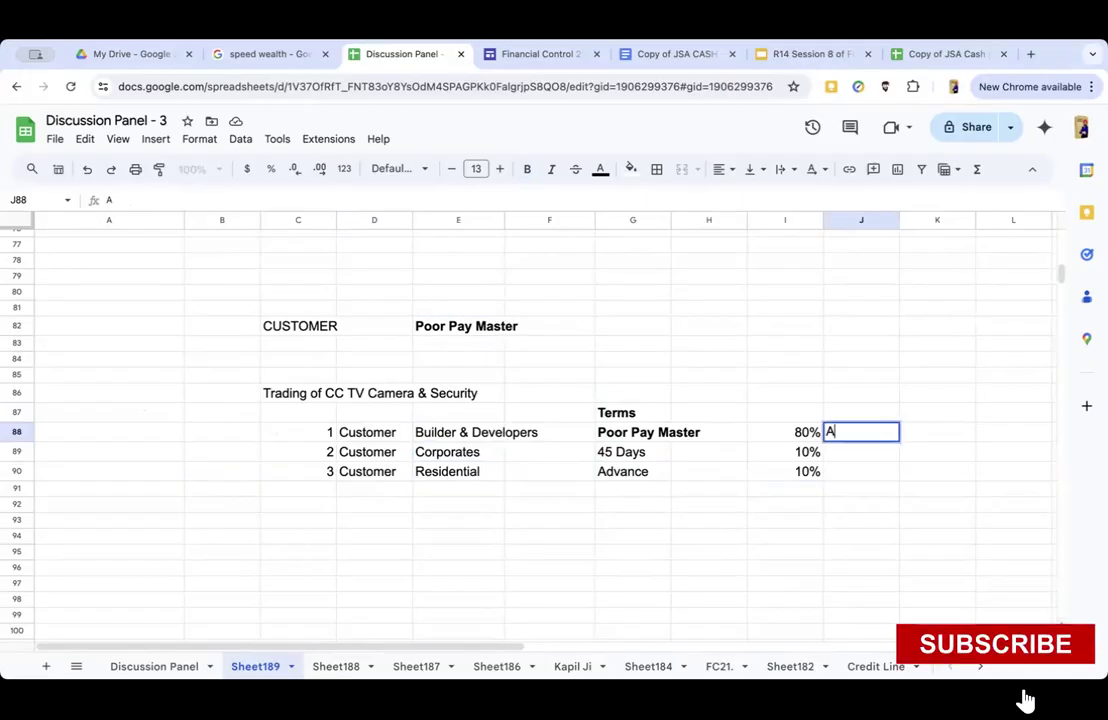
key(Tab)
text(B)
key(Tab)
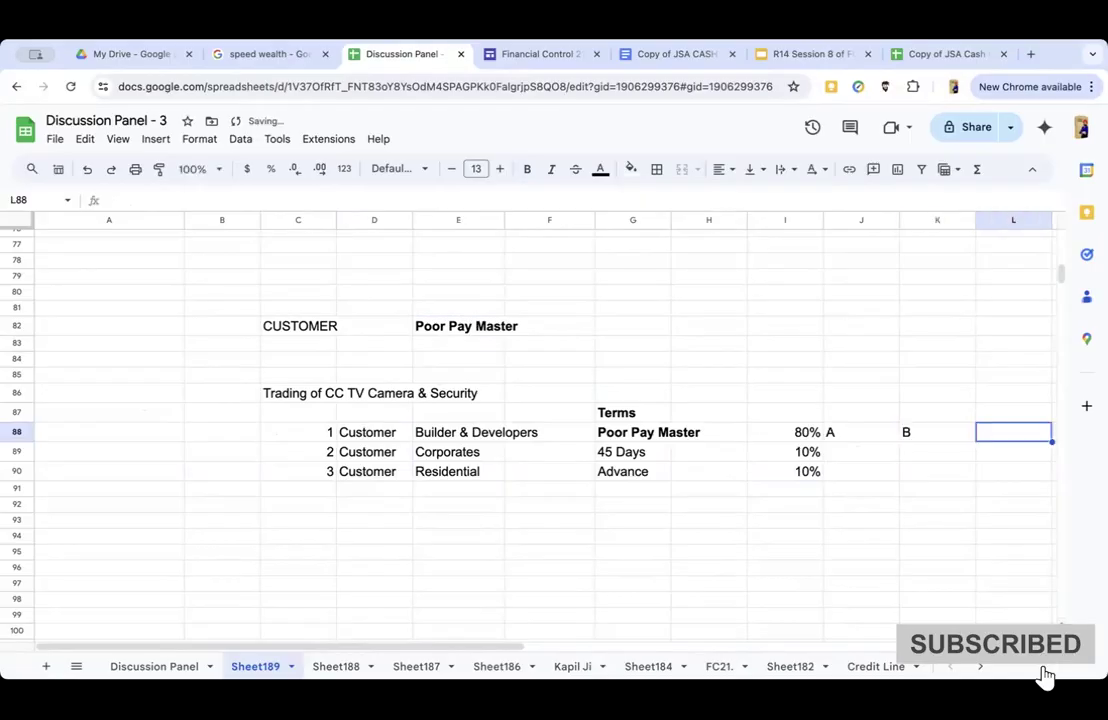
text(C)
click(937, 432)
click(861, 432)
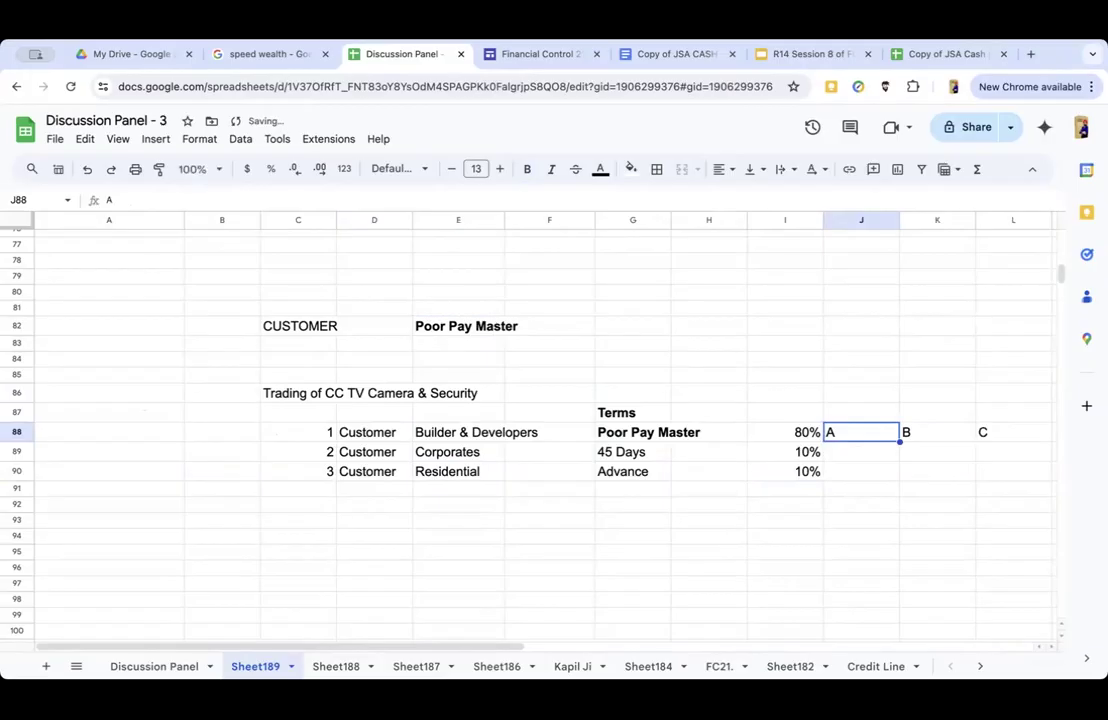
Center the letters A, B and C horizontally in cells J88 to L88.
key(shift+Right)
key(shift+Right)
click(722, 169)
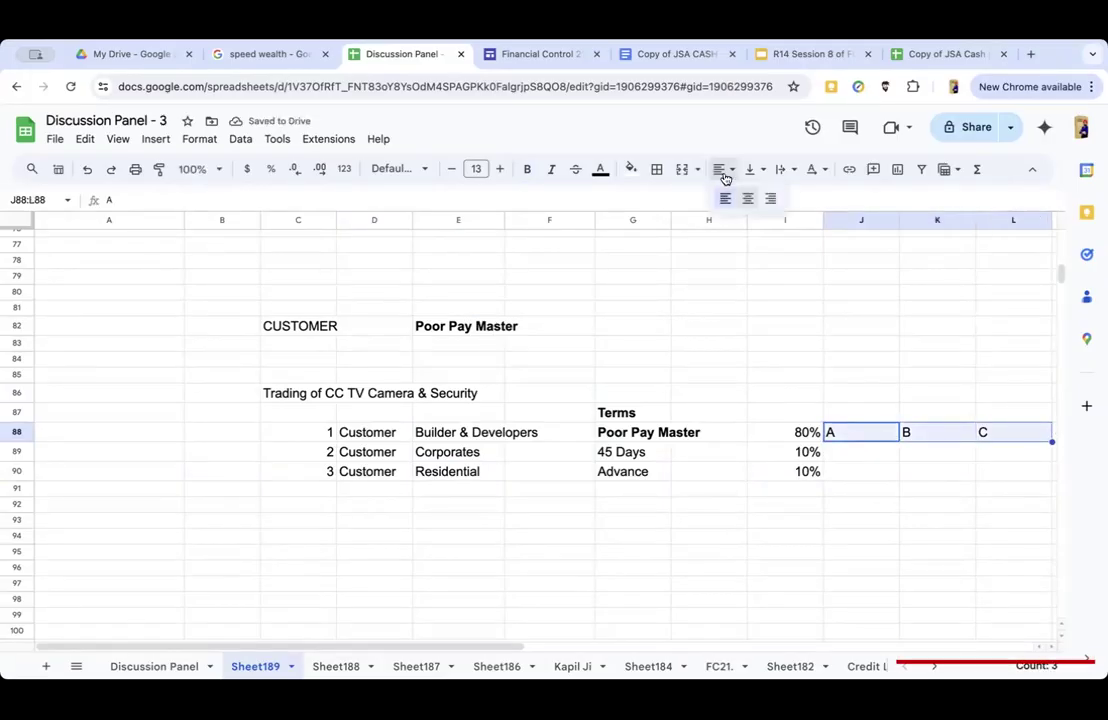
click(747, 198)
Shrink columns J, K and L to fit their single letters and fine-tune the individual column widths.
drag(861, 219, 1013, 219)
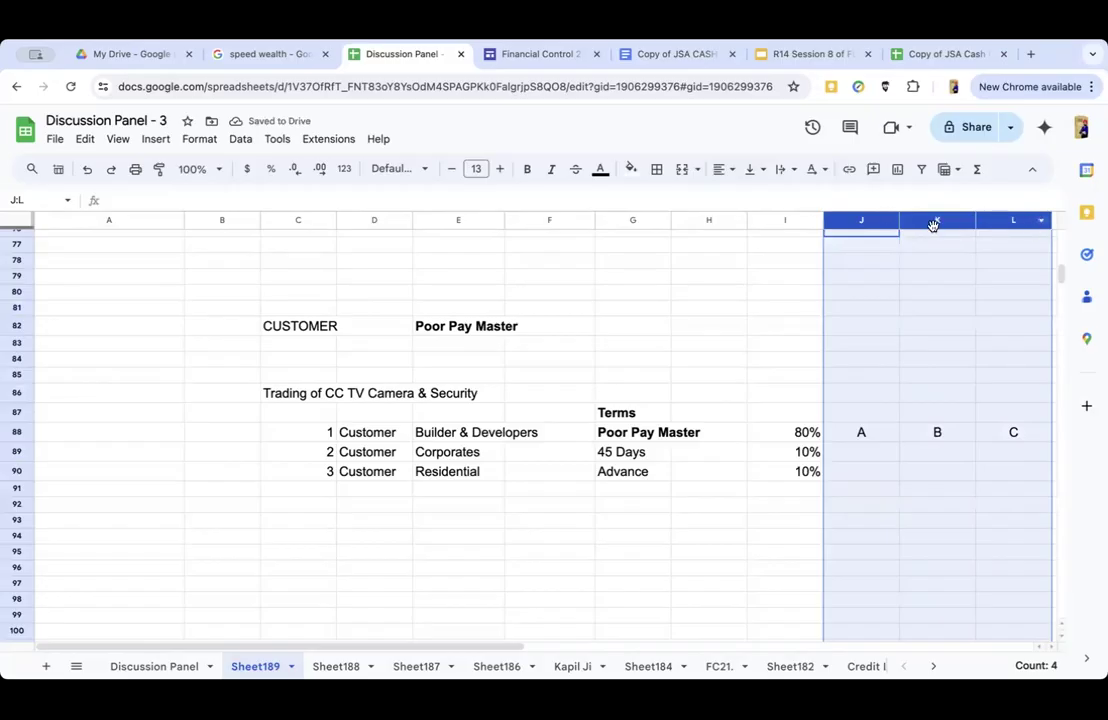
double_click(900, 220)
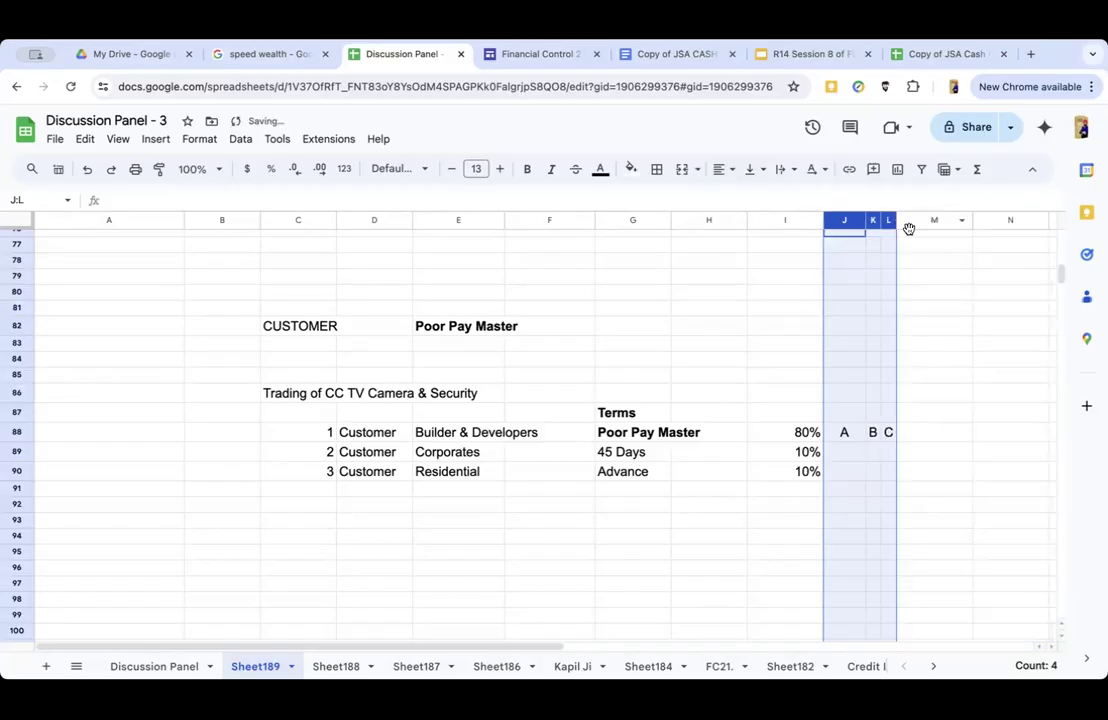
click(851, 280)
drag(861, 220, 849, 220)
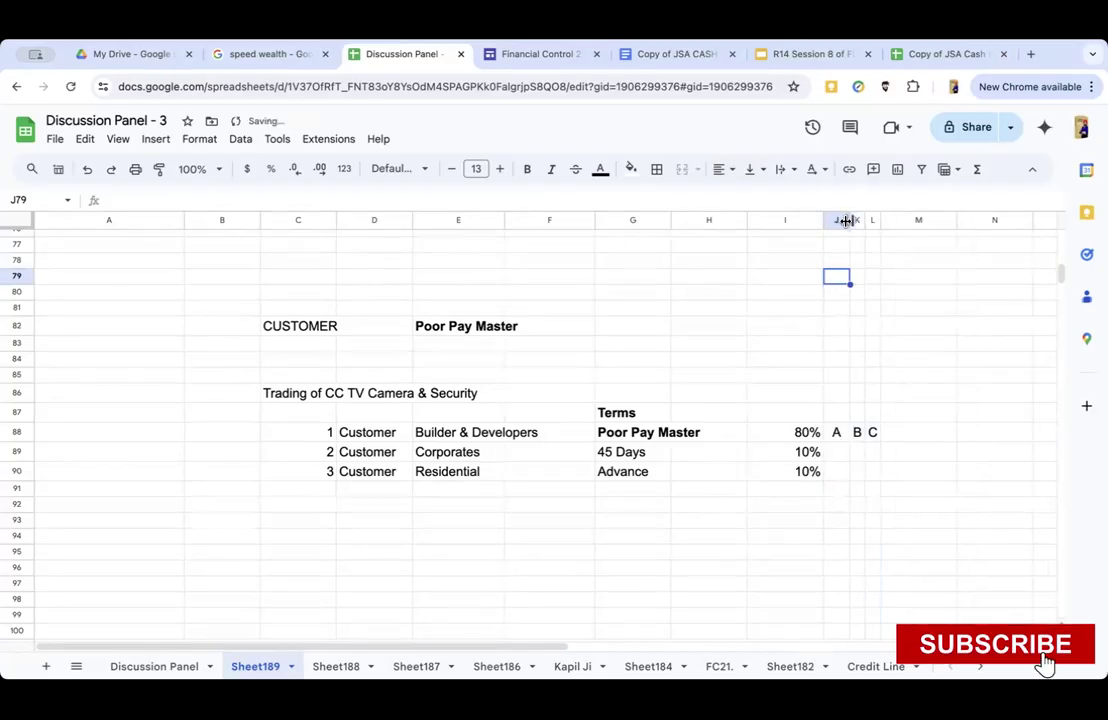
click(858, 433)
click(837, 431)
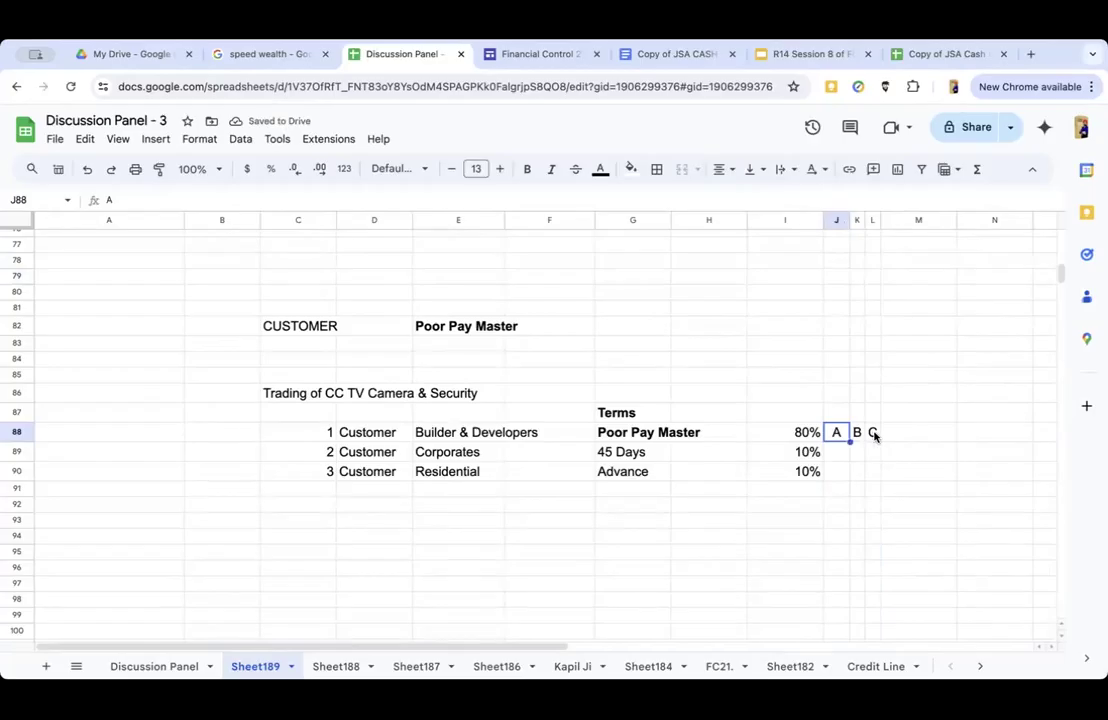
click(873, 433)
click(844, 434)
click(861, 435)
drag(864, 220, 913, 219)
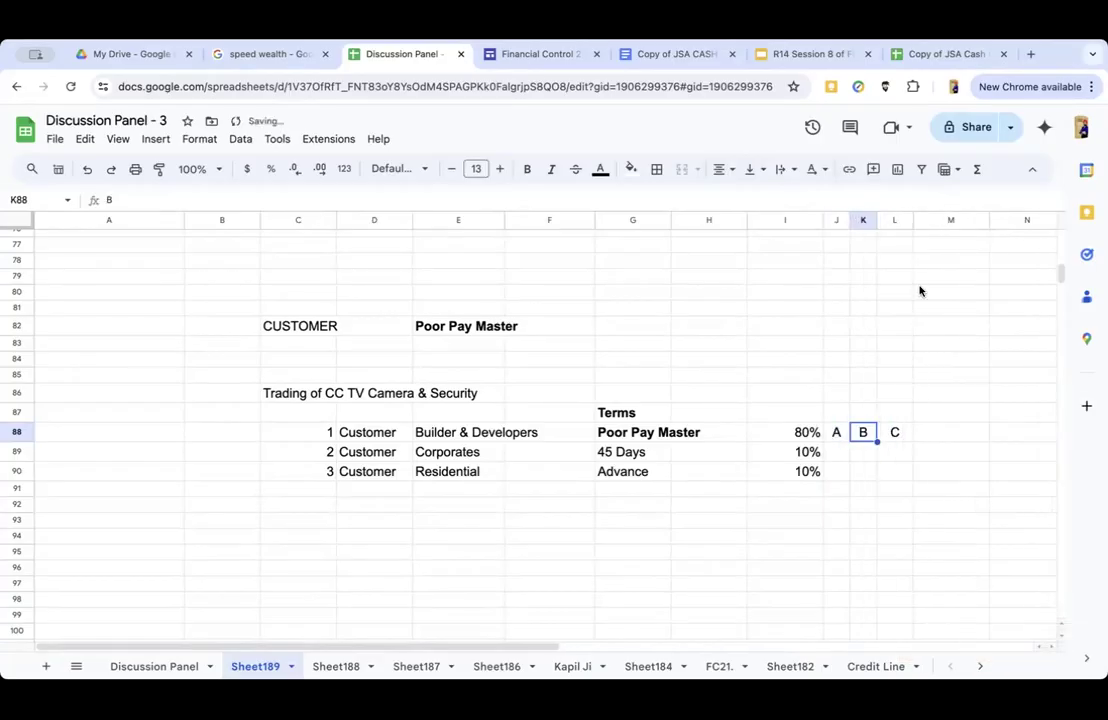
click(357, 433)
click(447, 432)
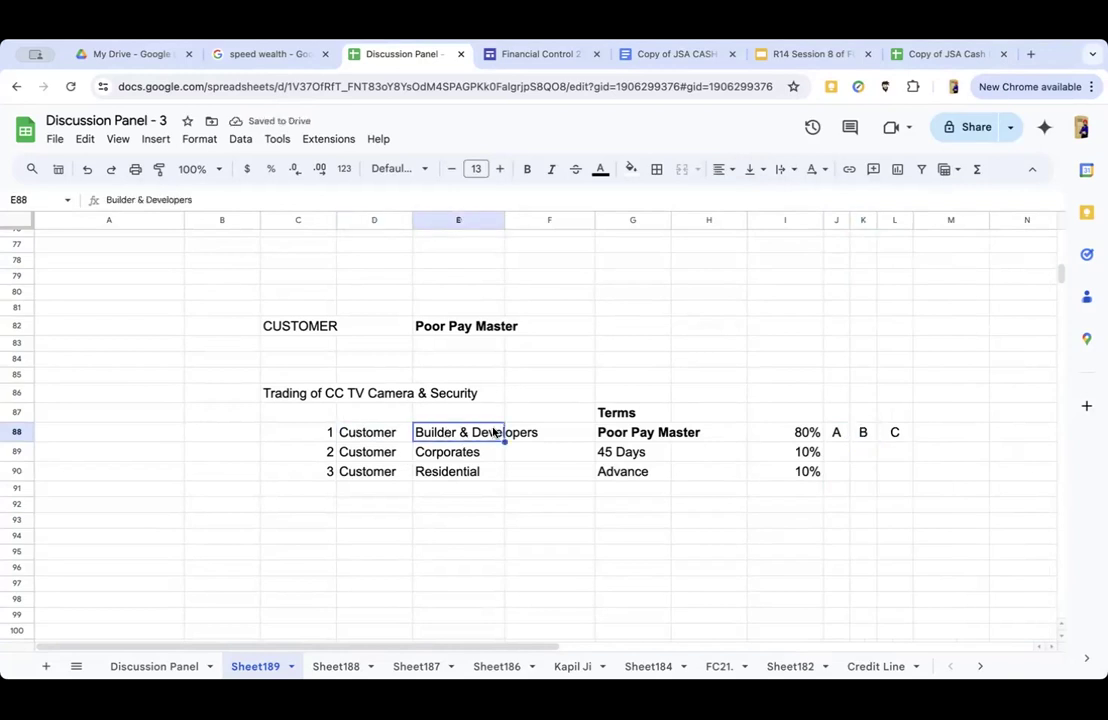
click(893, 432)
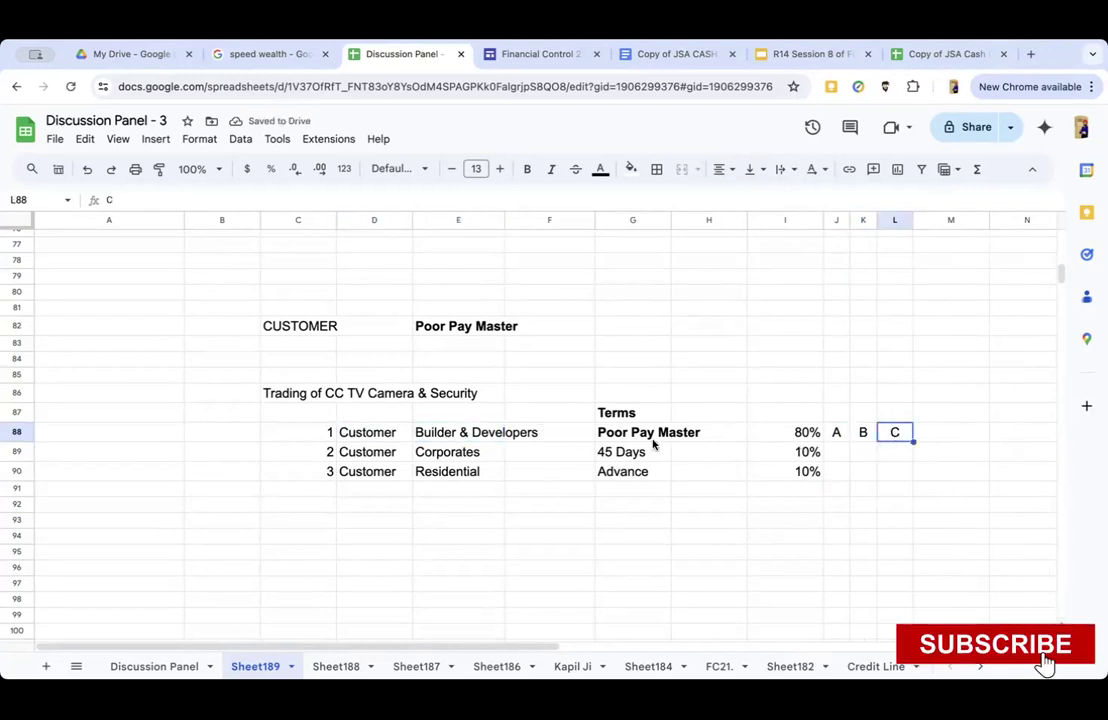
click(470, 433)
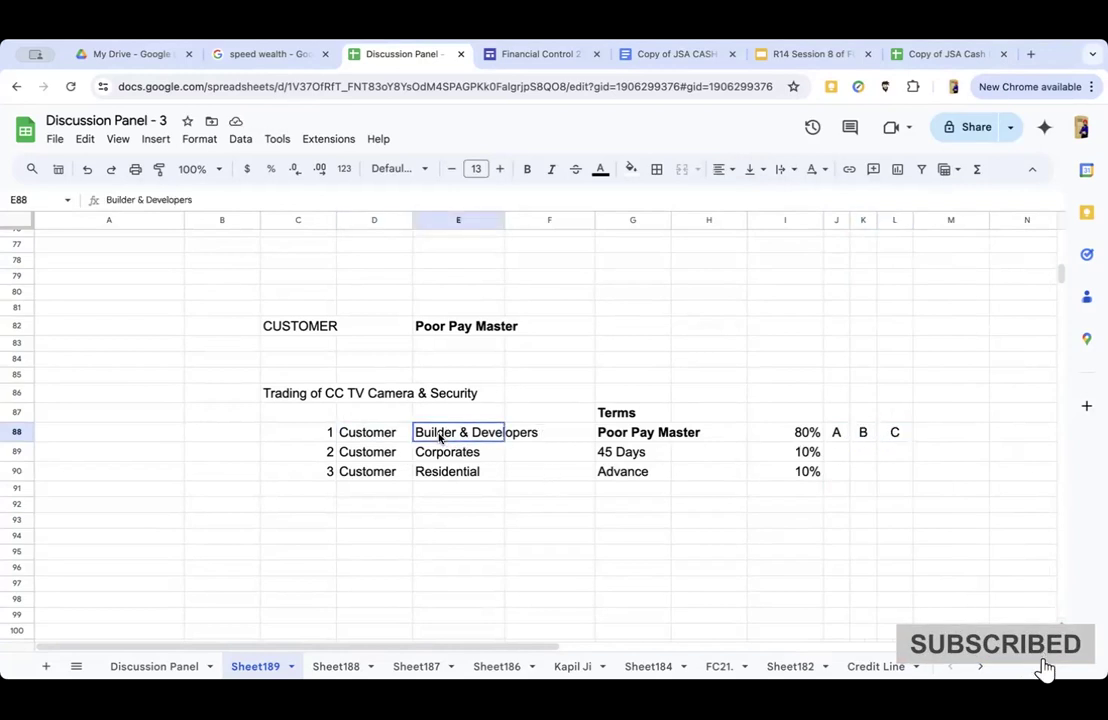
click(894, 433)
Enter 99% in cell L87 above the C and clear the cell again.
click(894, 414)
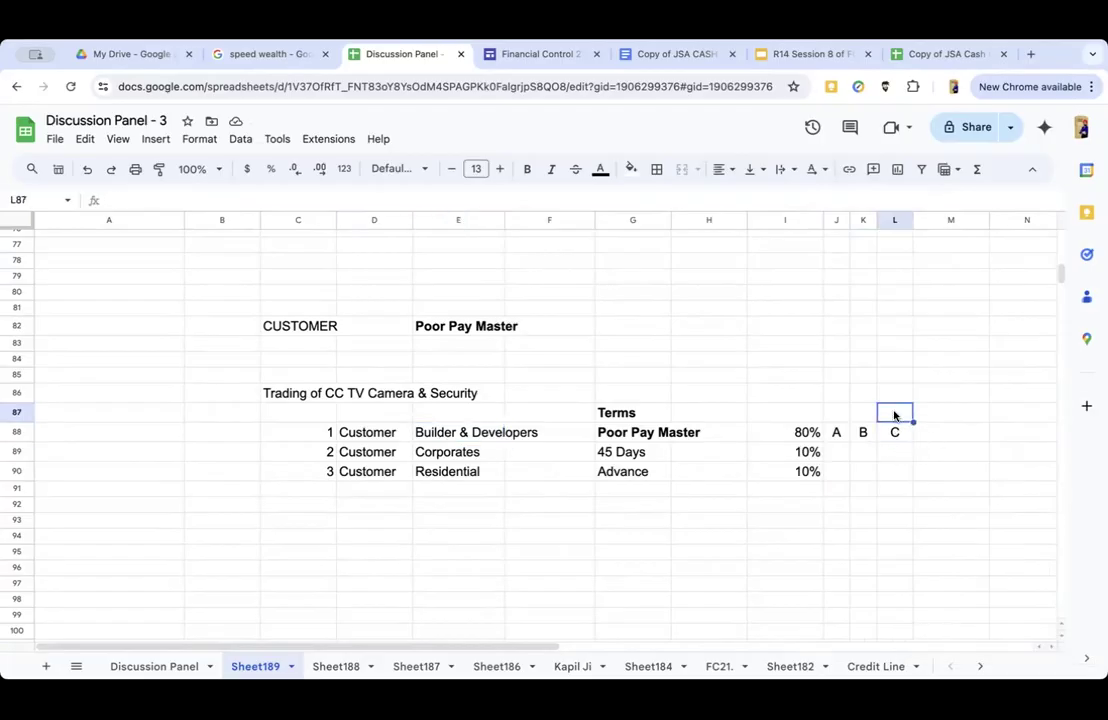
text(99%)
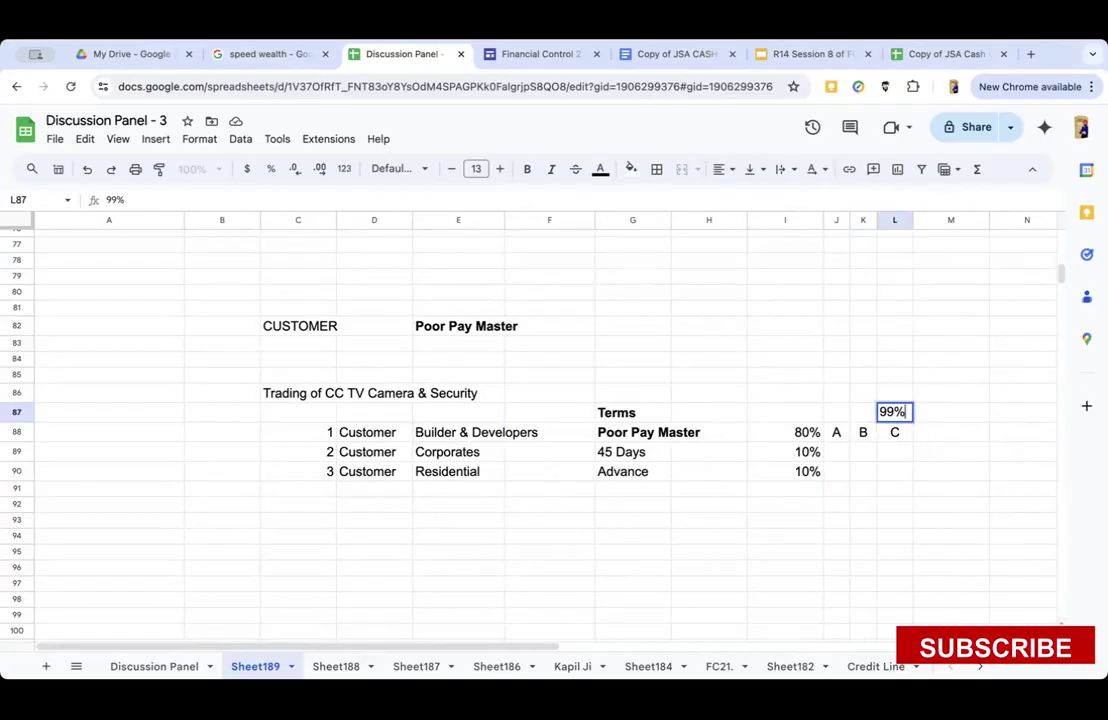
key(Return)
click(800, 433)
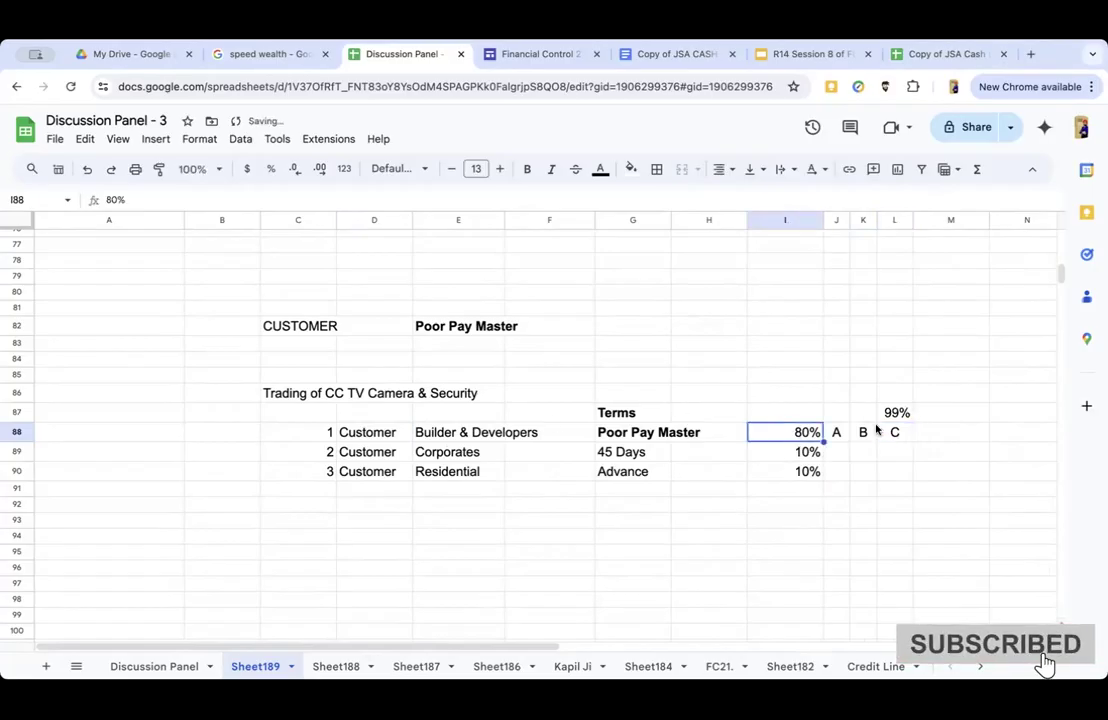
click(896, 415)
click(897, 433)
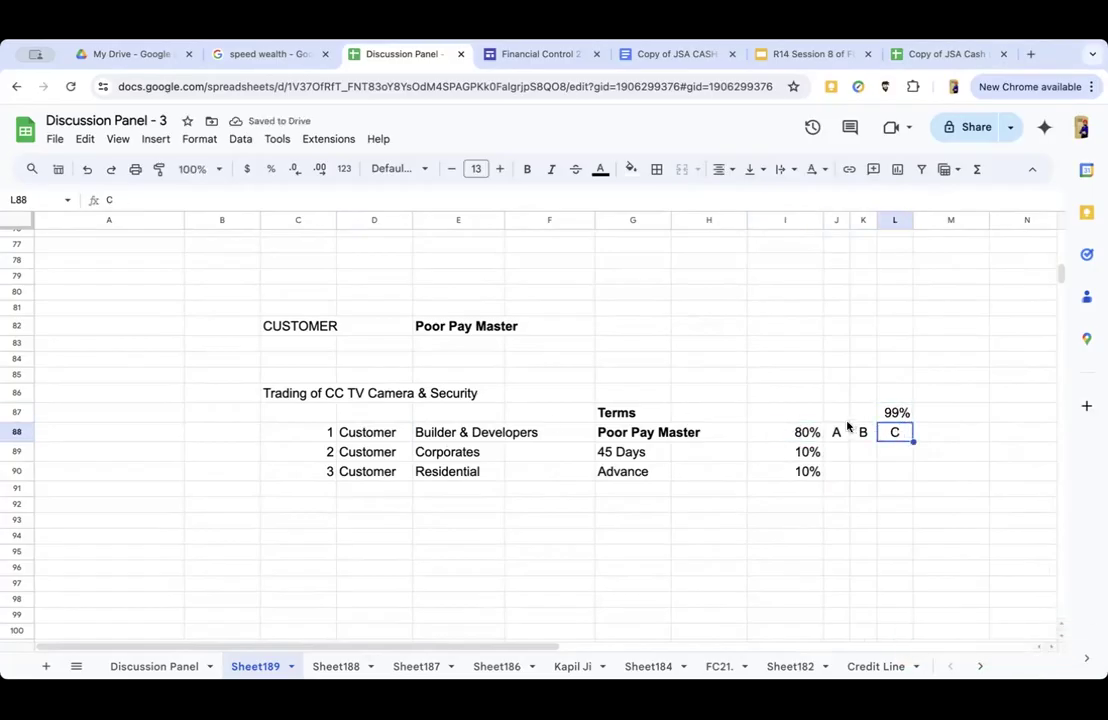
click(899, 415)
key(Delete)
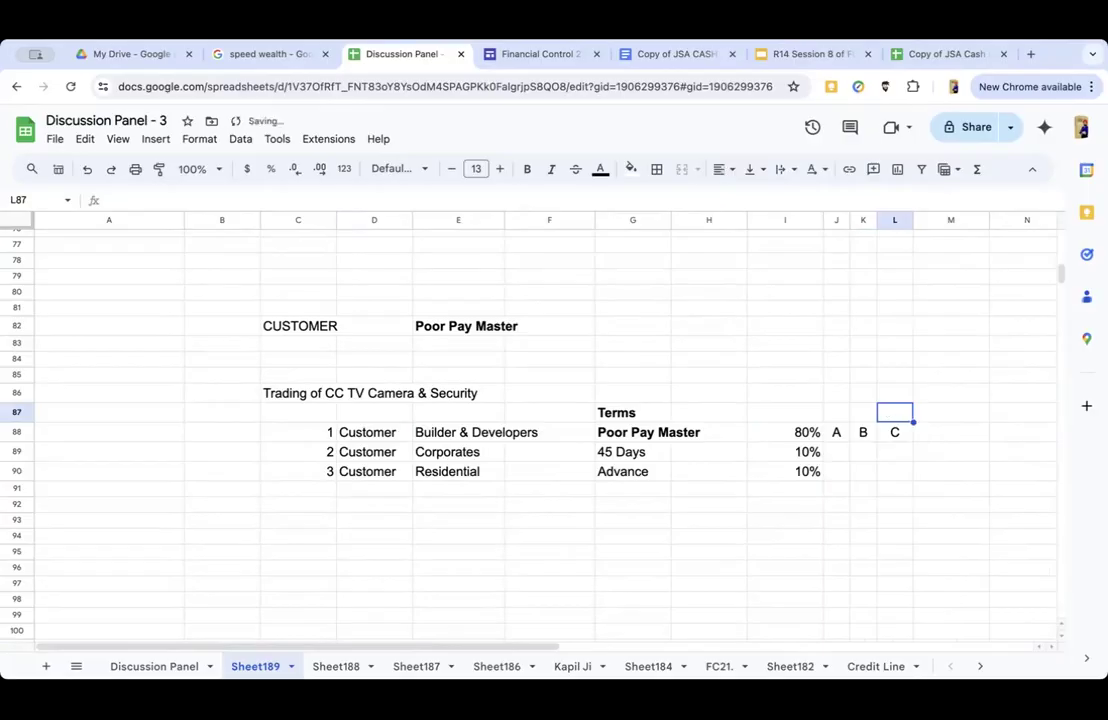
key(Left)
key(Left)
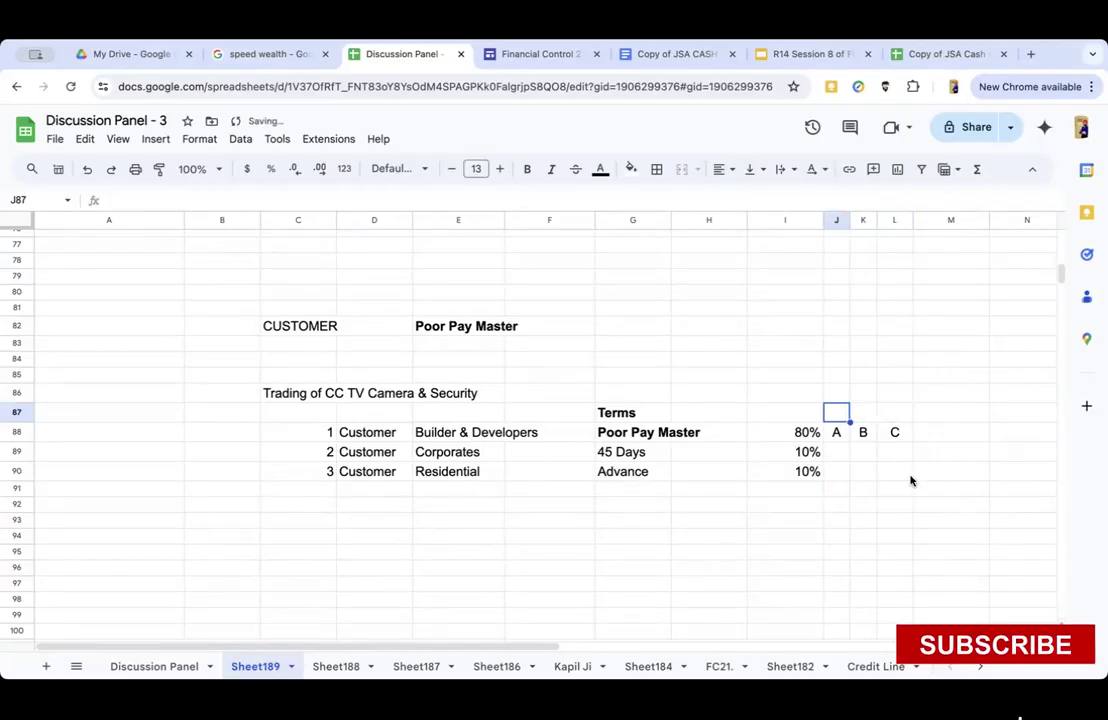
click(424, 454)
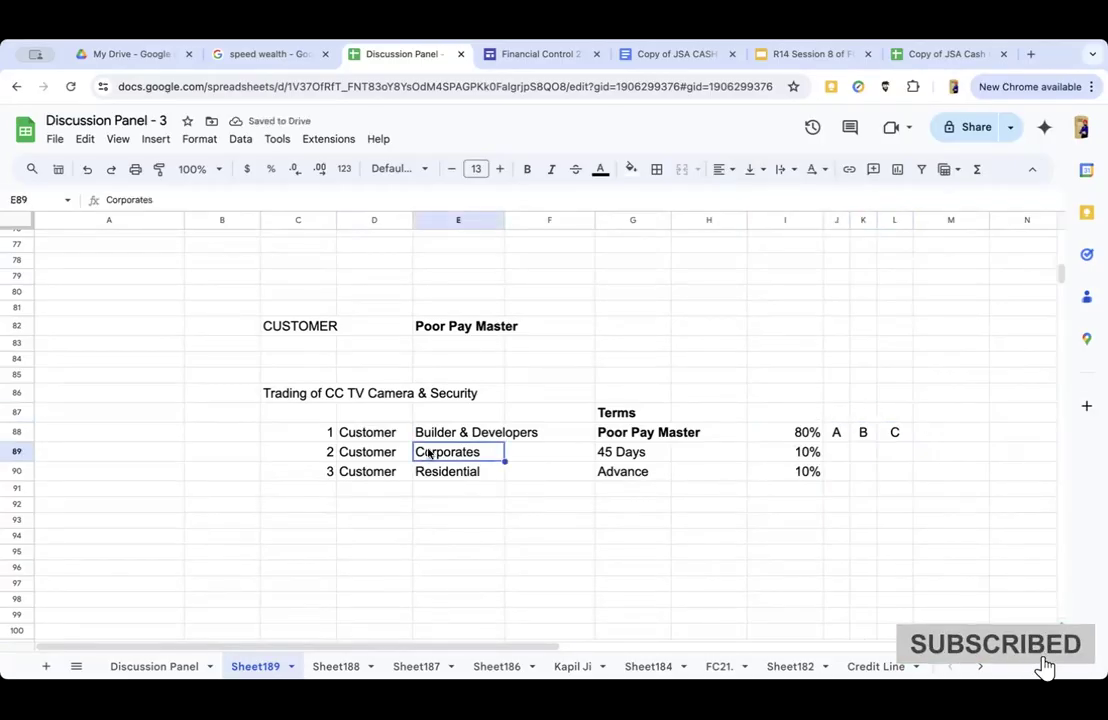
click(836, 456)
click(866, 455)
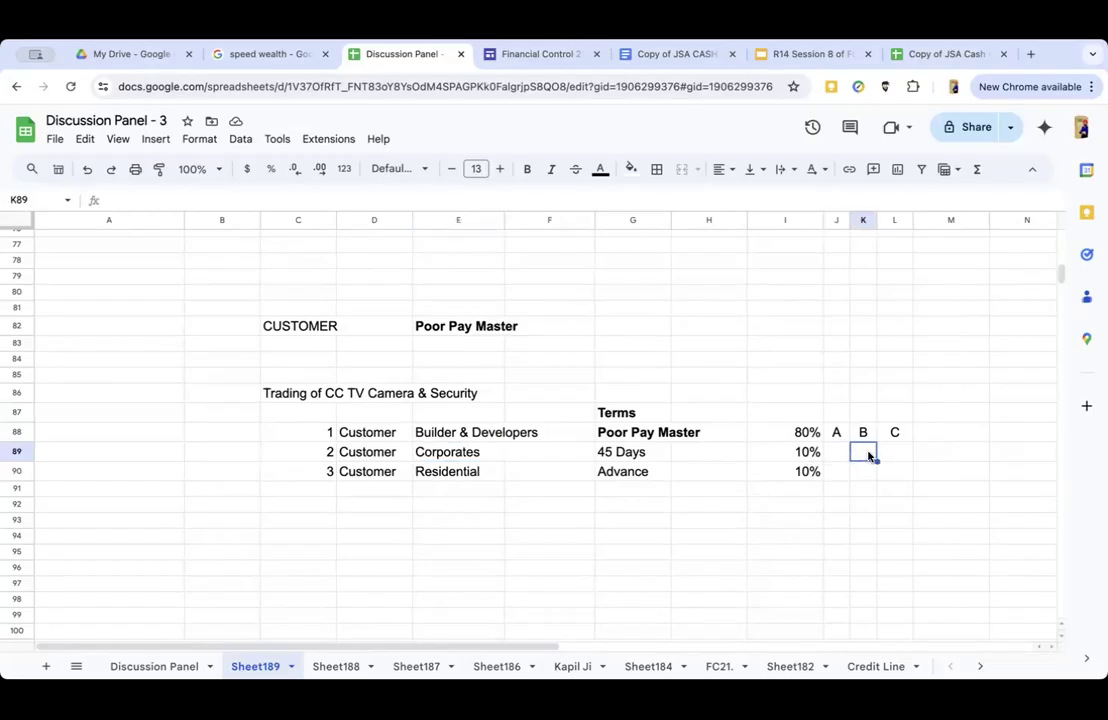
click(891, 456)
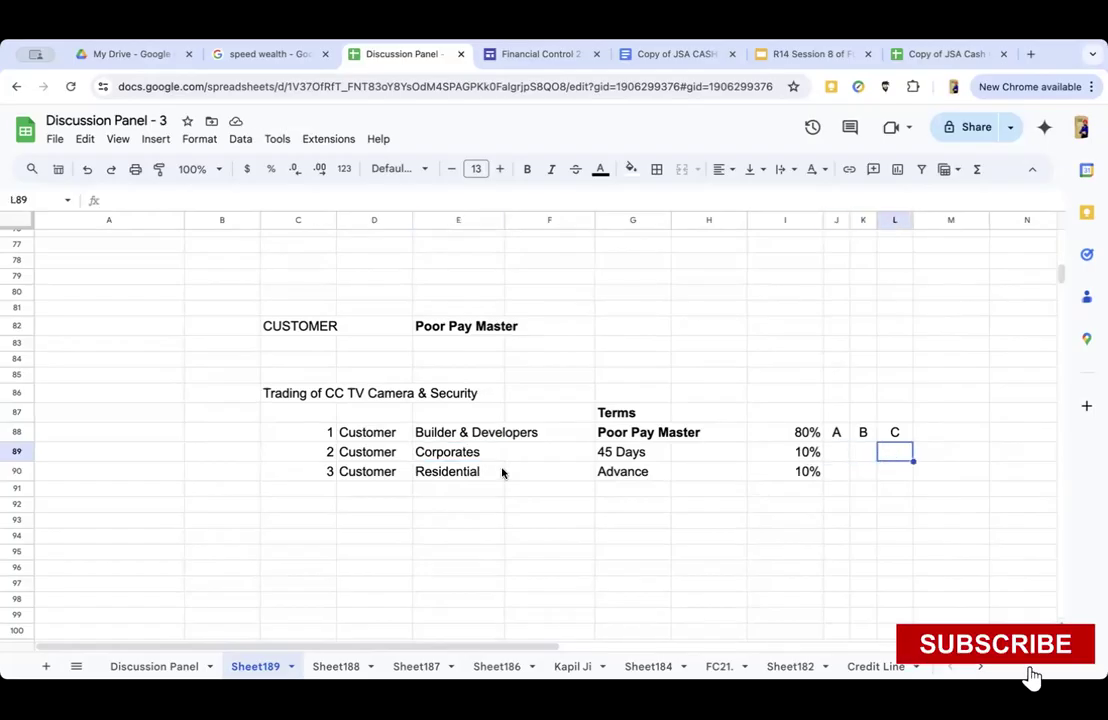
click(462, 476)
click(838, 475)
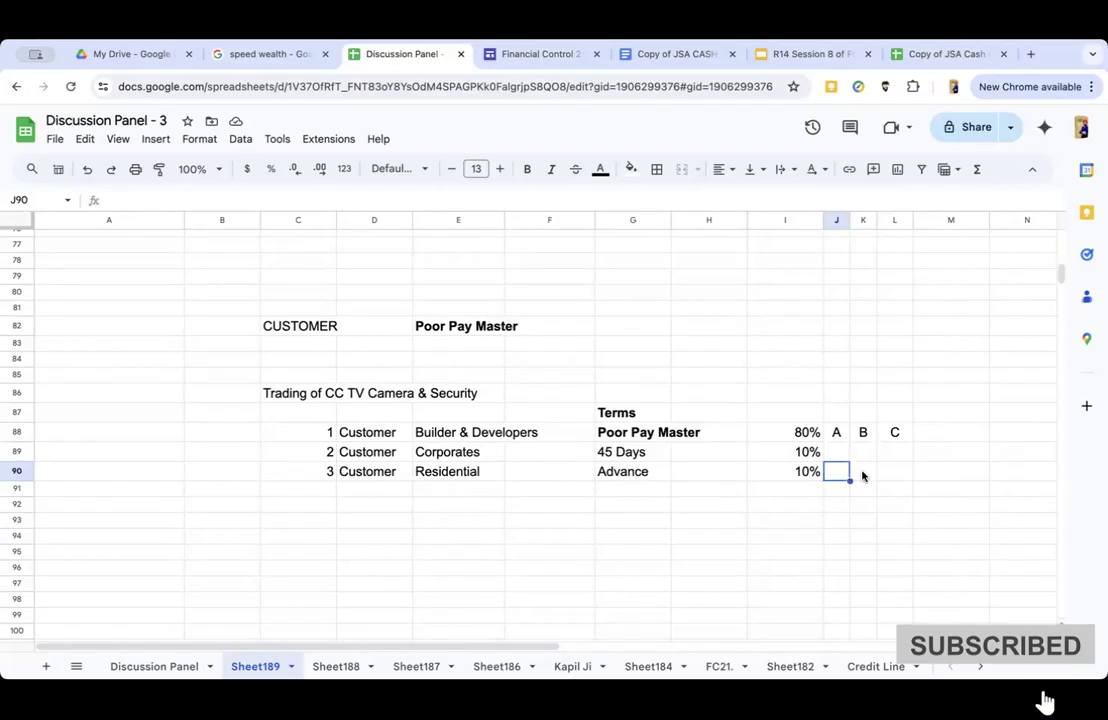
click(863, 475)
click(894, 479)
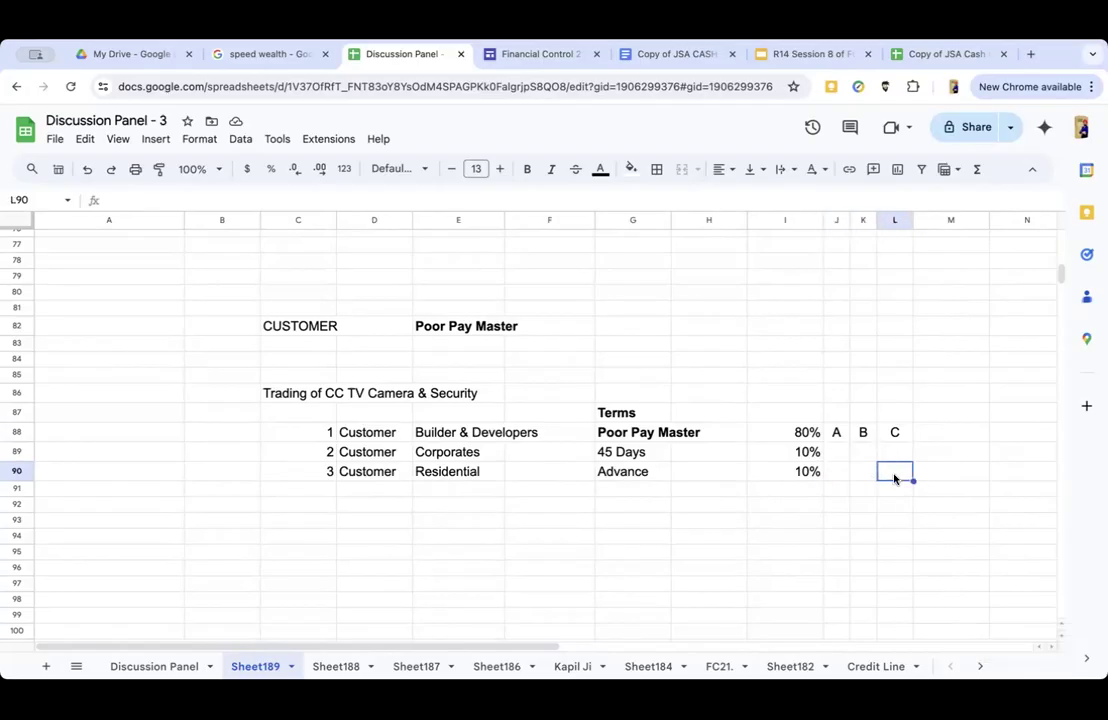
click(436, 436)
click(450, 456)
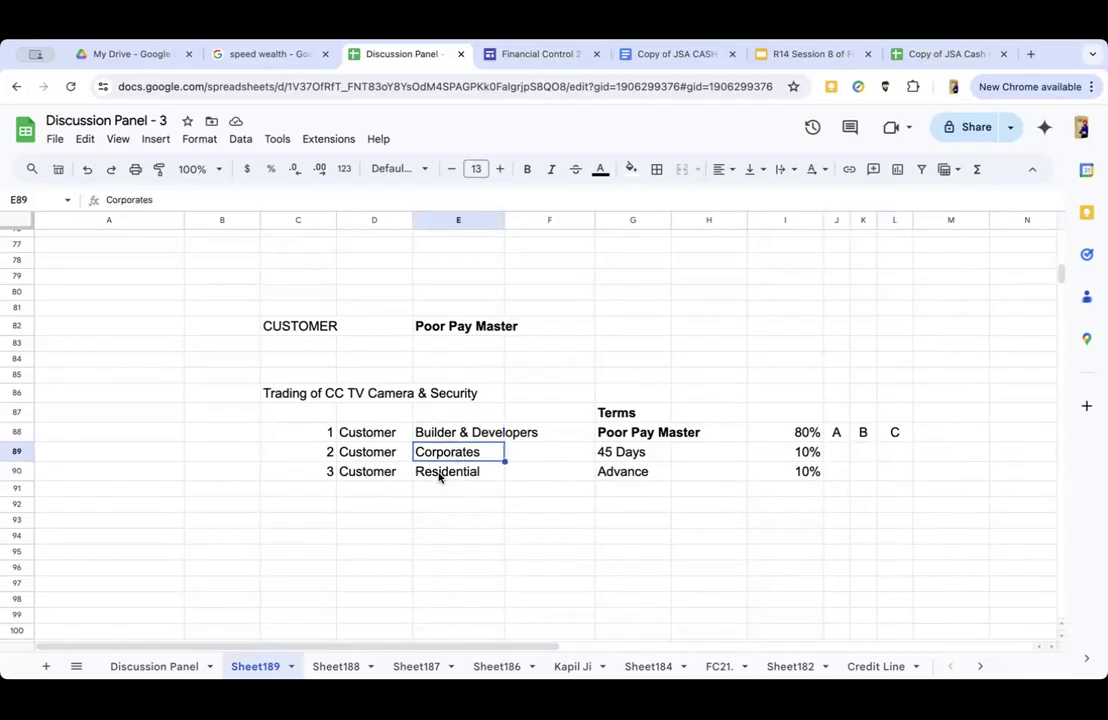
click(440, 477)
Enter "USP" in B88 beside Builder & Developers and fill it down to B90.
click(220, 434)
text(USP)
key(Return)
key(Up)
key(shift+Down)
key(shift+Down)
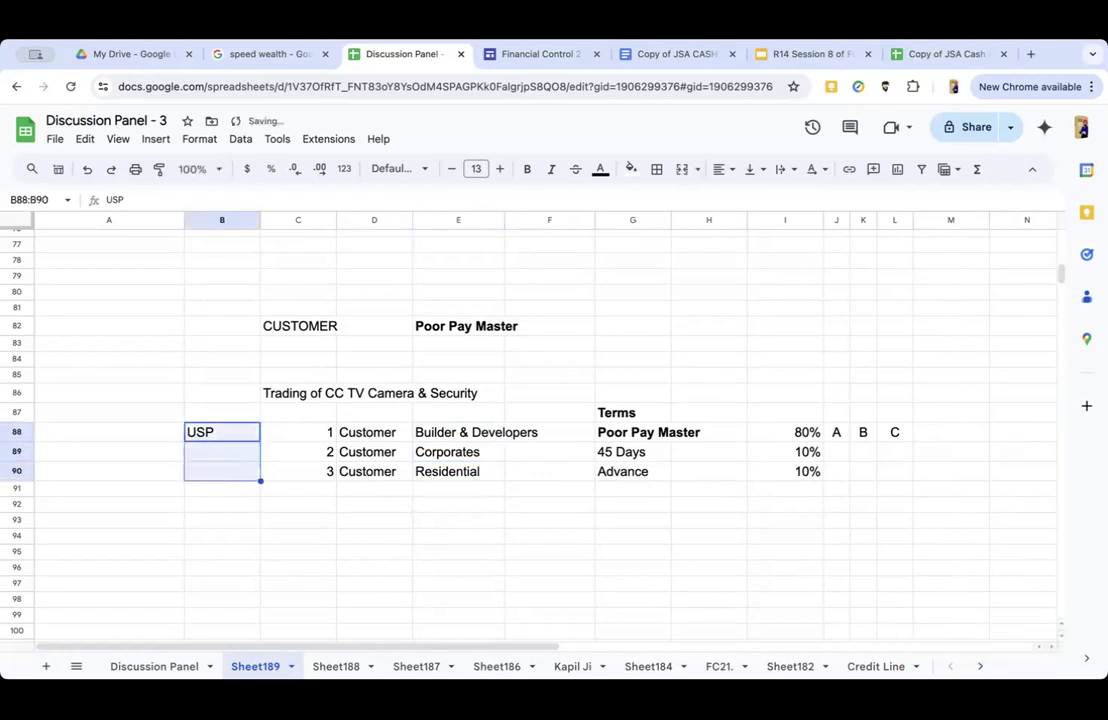
key(ctrl+d)
key(Right)
key(Right)
key(Right)
key(Right)
key(Left)
key(Left)
key(Left)
key(Left)
key(Right)
key(Right)
key(Right)
key(Right)
key(Right)
key(Right)
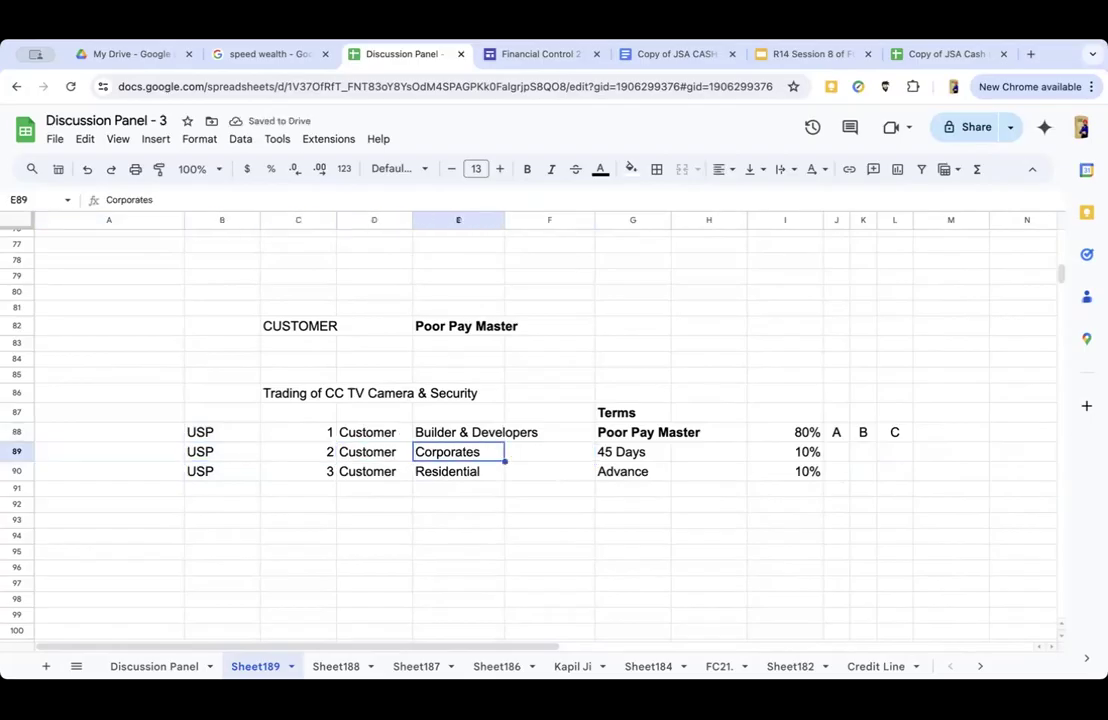
key(Left)
key(Left)
key(Left)
key(Left)
key(Left)
key(Left)
key(Up)
key(Up)
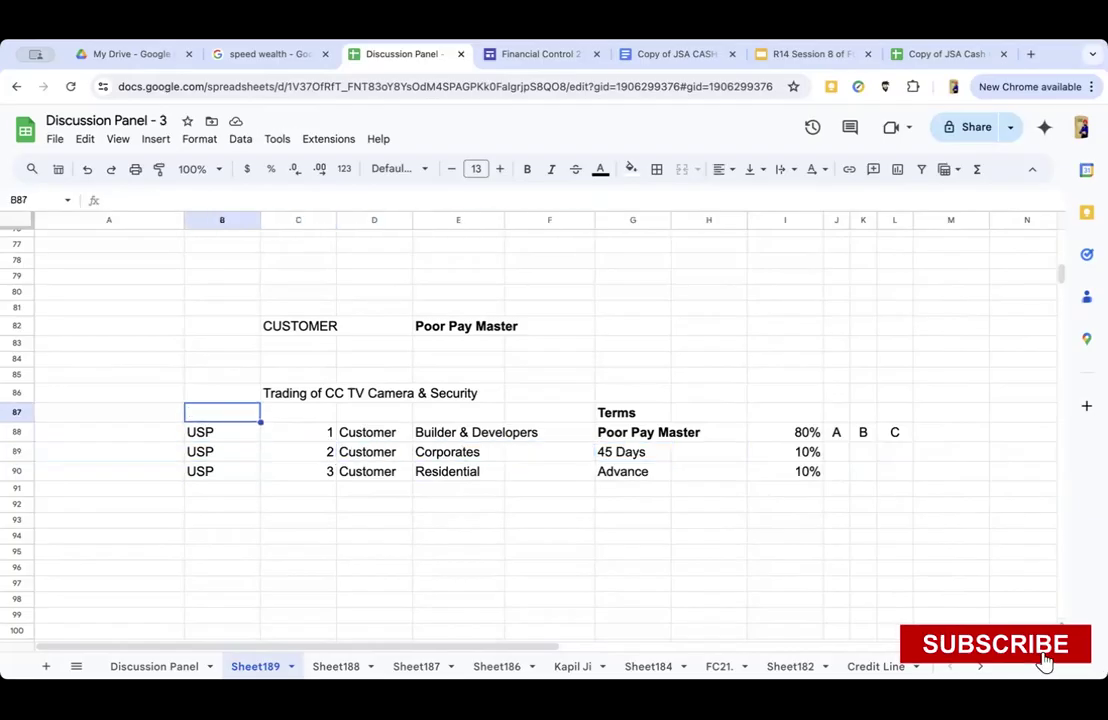
Move the three USP entries from B88:B90 to D94:D96 below the customer table.
key(Down)
key(shift+Down)
key(shift+Down)
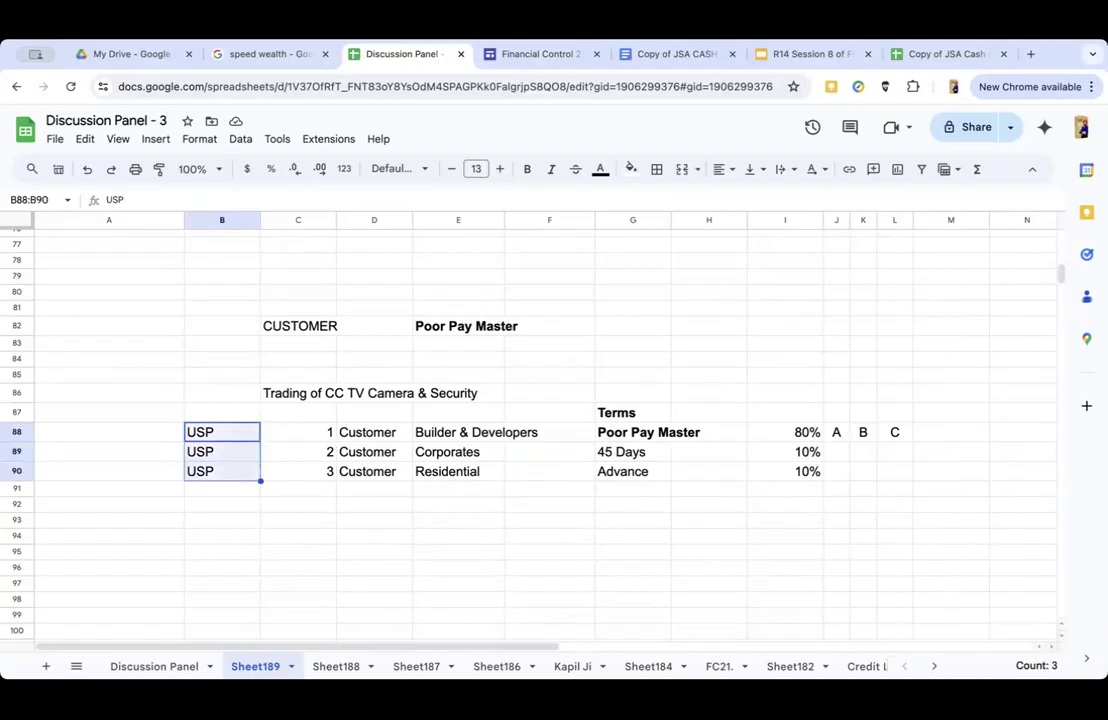
key(ctrl+c)
key(Down)
key(Down)
key(Down)
key(Down)
key(Right)
key(Right)
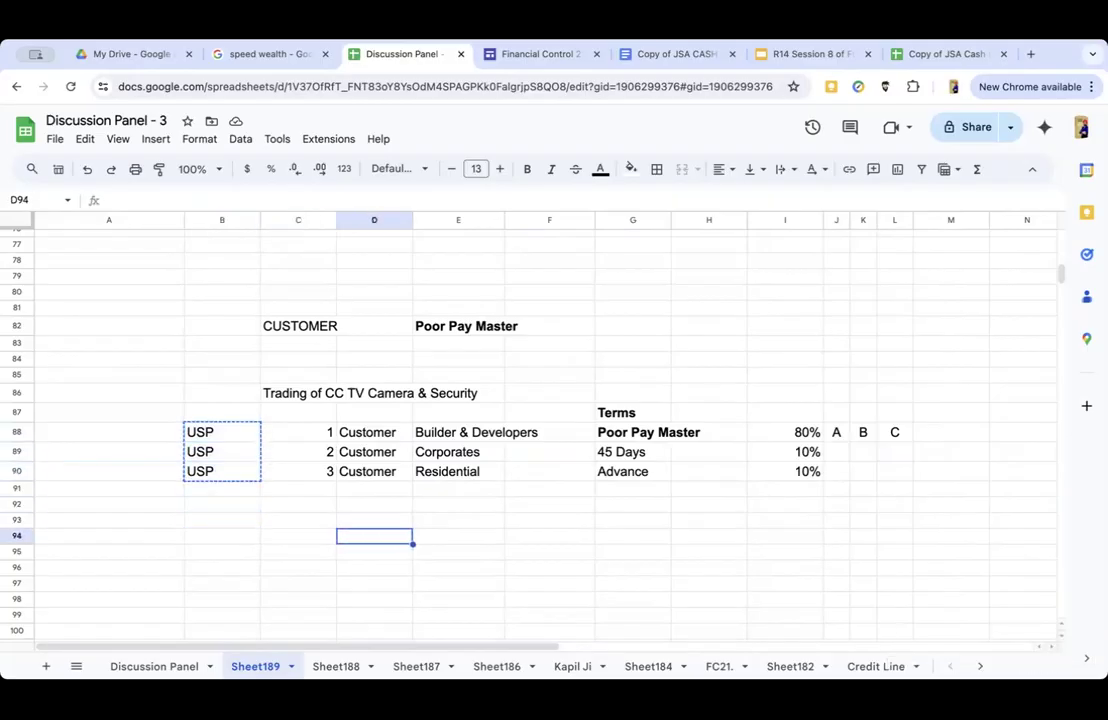
key(ctrl+v)
Clear the duplicate USP entries from cells D95 and D96.
key(Down)
key(Delete)
key(Down)
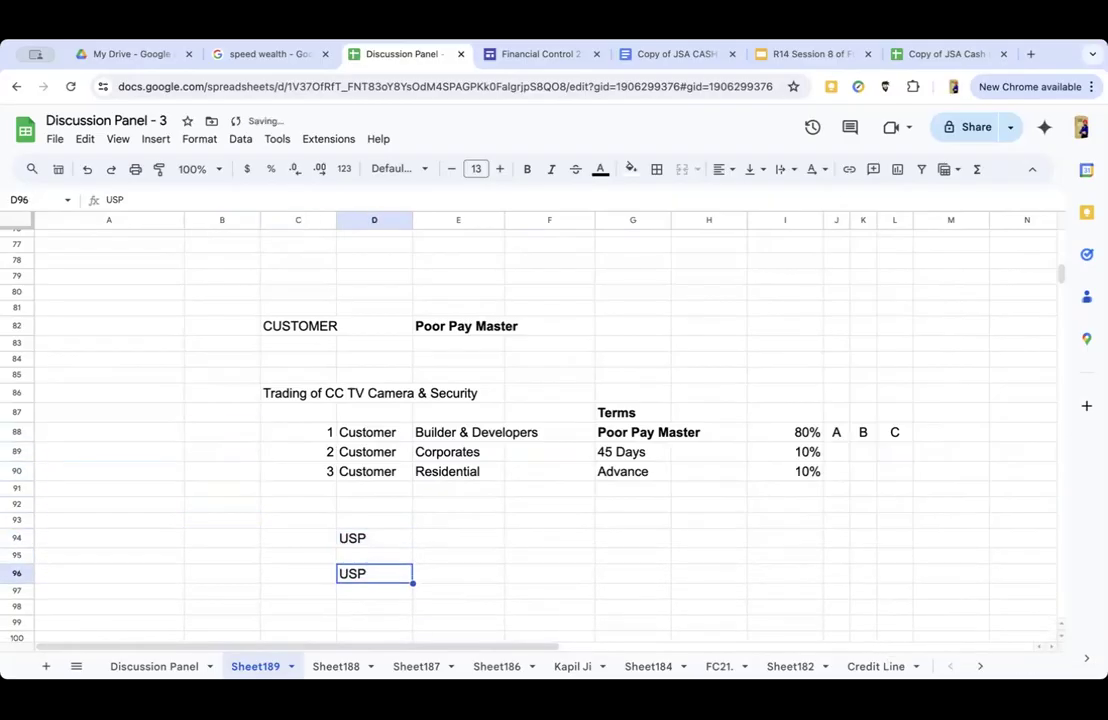
key(Delete)
Number the remaining USP item as 1 in cell C94.
key(Left)
key(Up)
key(Up)
text(1)
key(Tab)
key(Return)
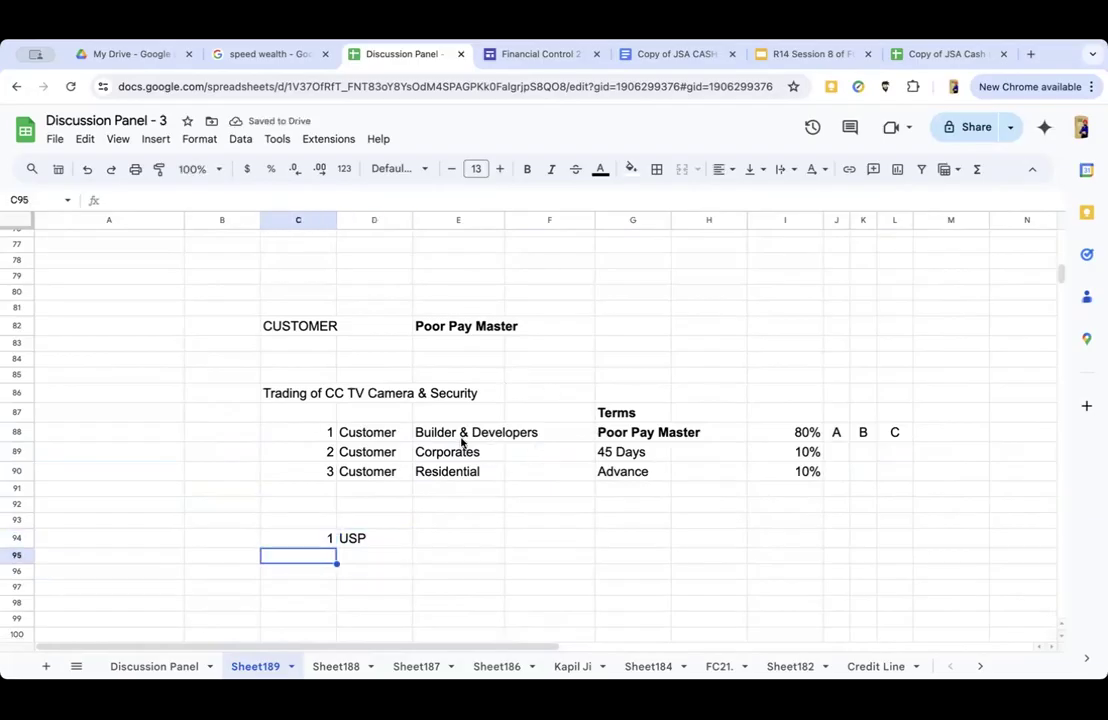
click(502, 434)
click(607, 437)
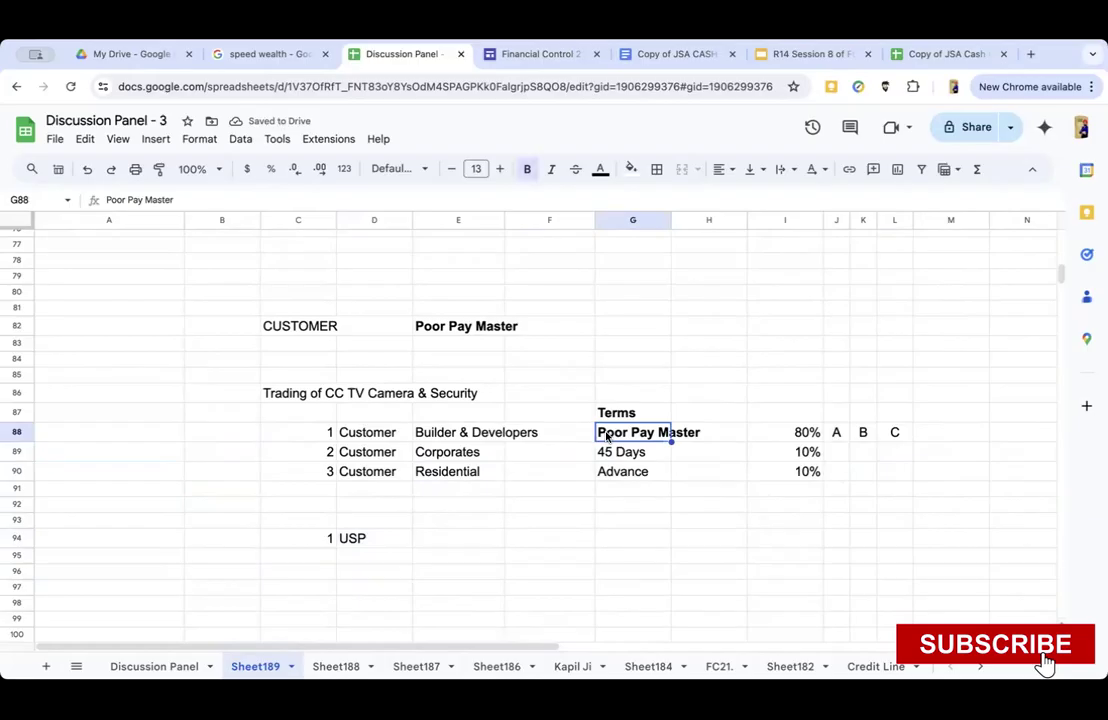
click(428, 437)
click(603, 437)
click(423, 437)
click(614, 433)
click(425, 436)
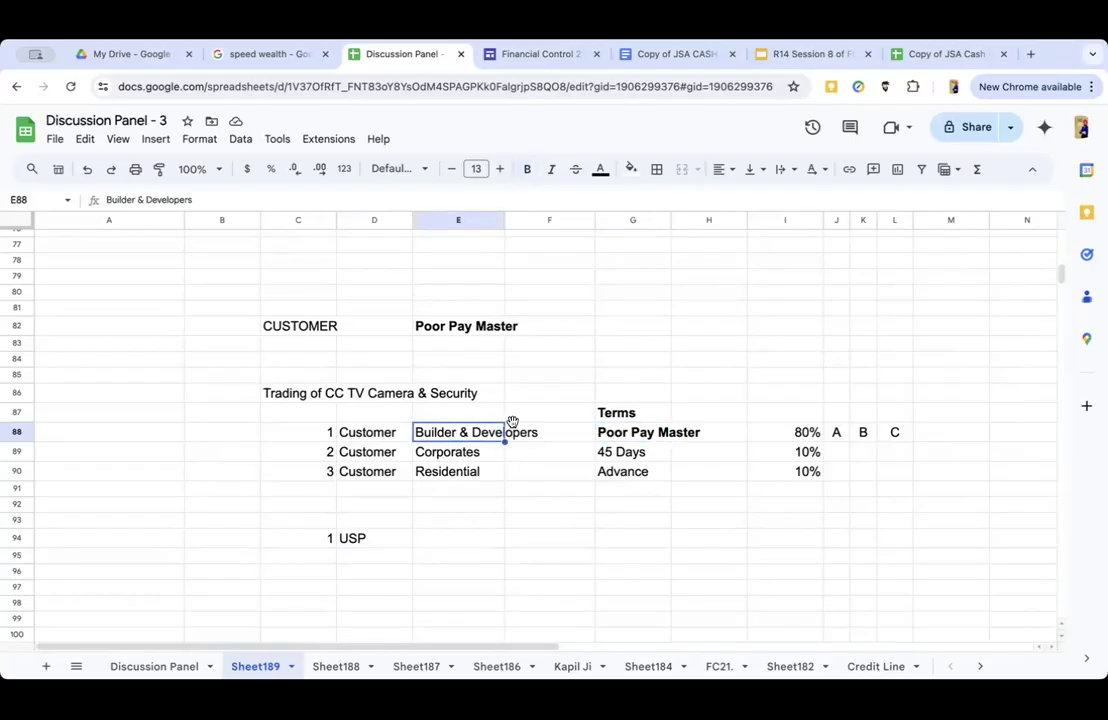
click(604, 437)
click(425, 437)
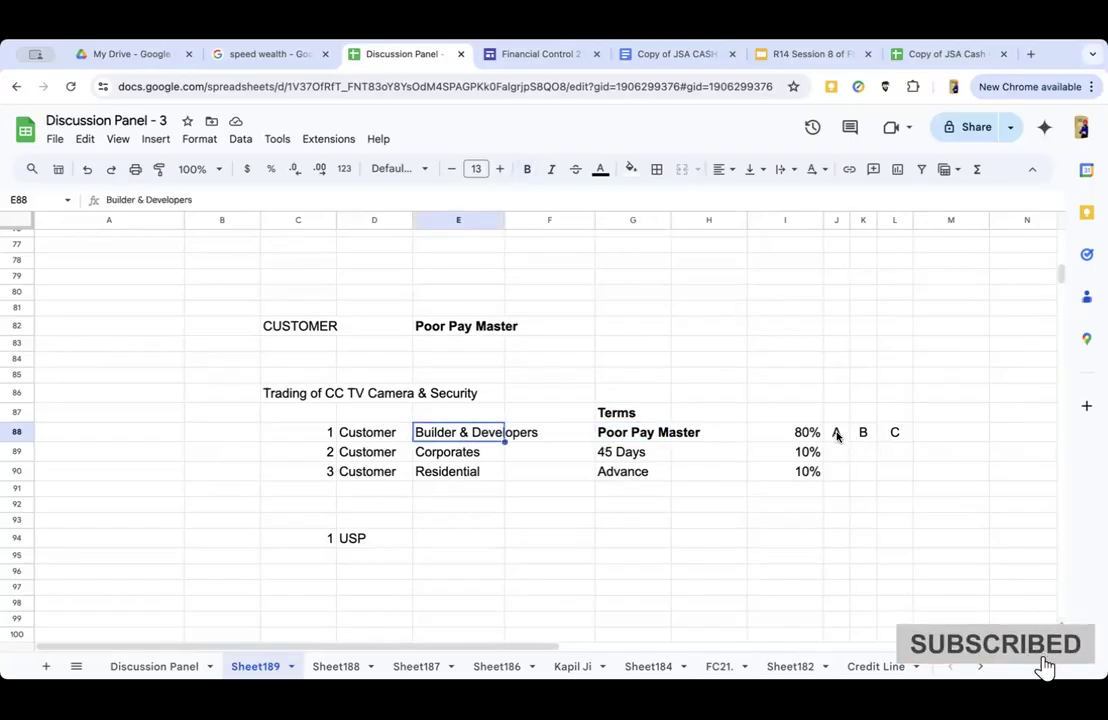
Add item 2 below USP in row 95, with "Case Study : Recording" as its text in D95.
click(352, 541)
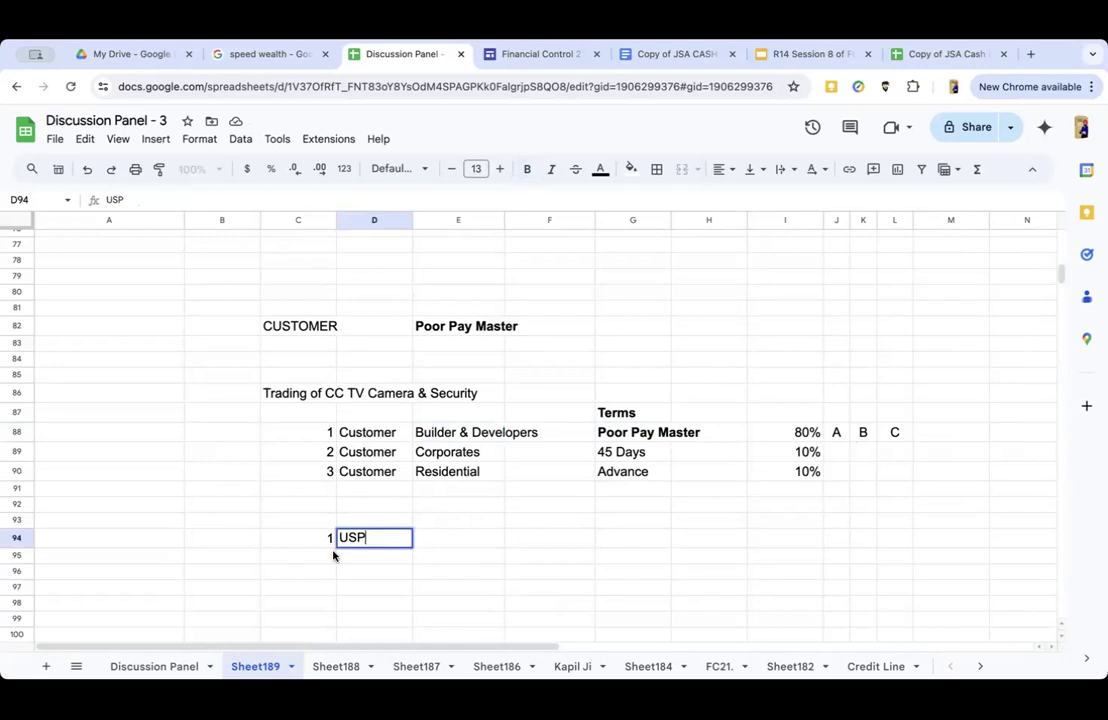
click(316, 557)
text(2)
key(Tab)
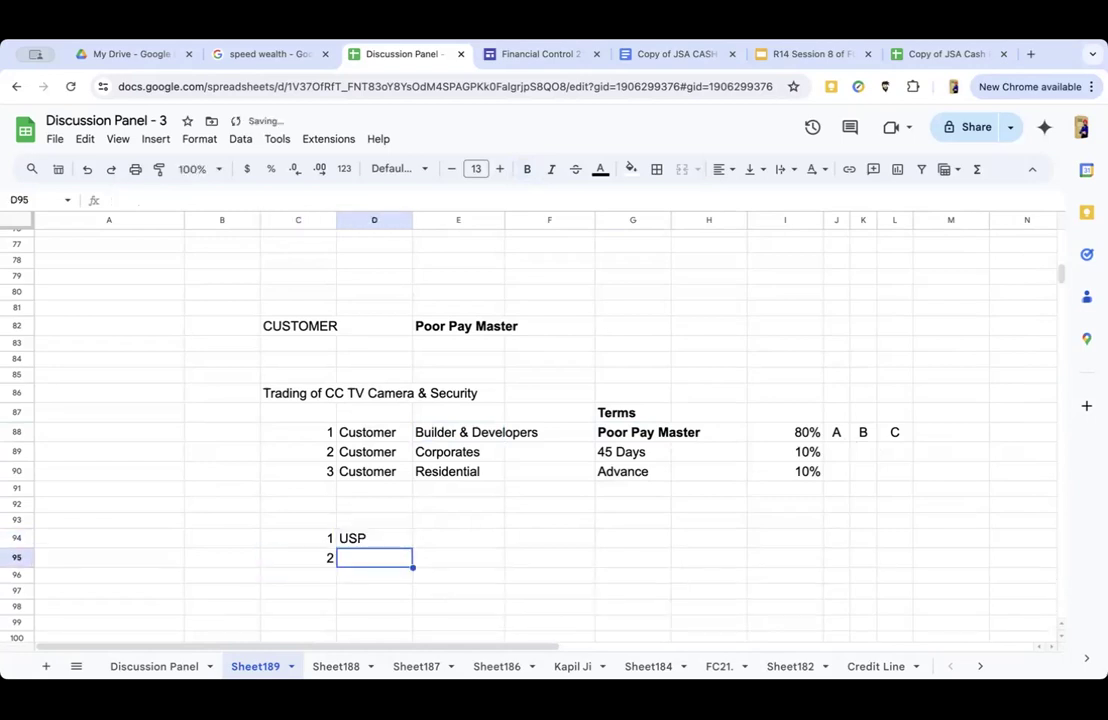
text(Case St)
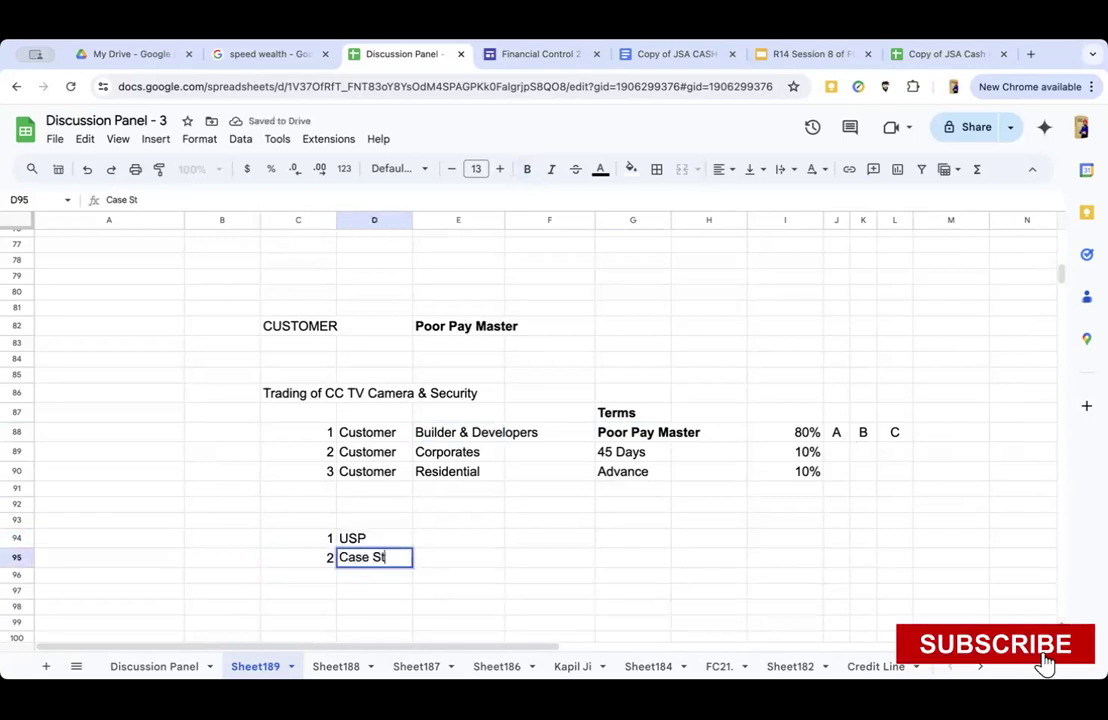
text(udy : Recording)
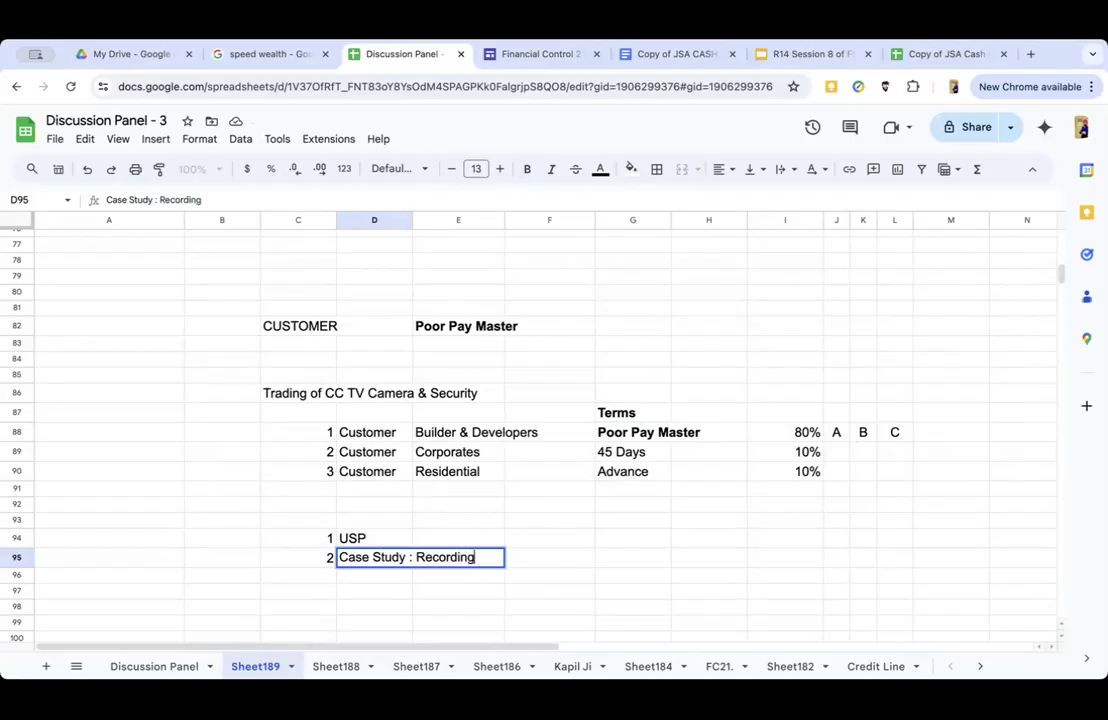
key(Return)
click(374, 558)
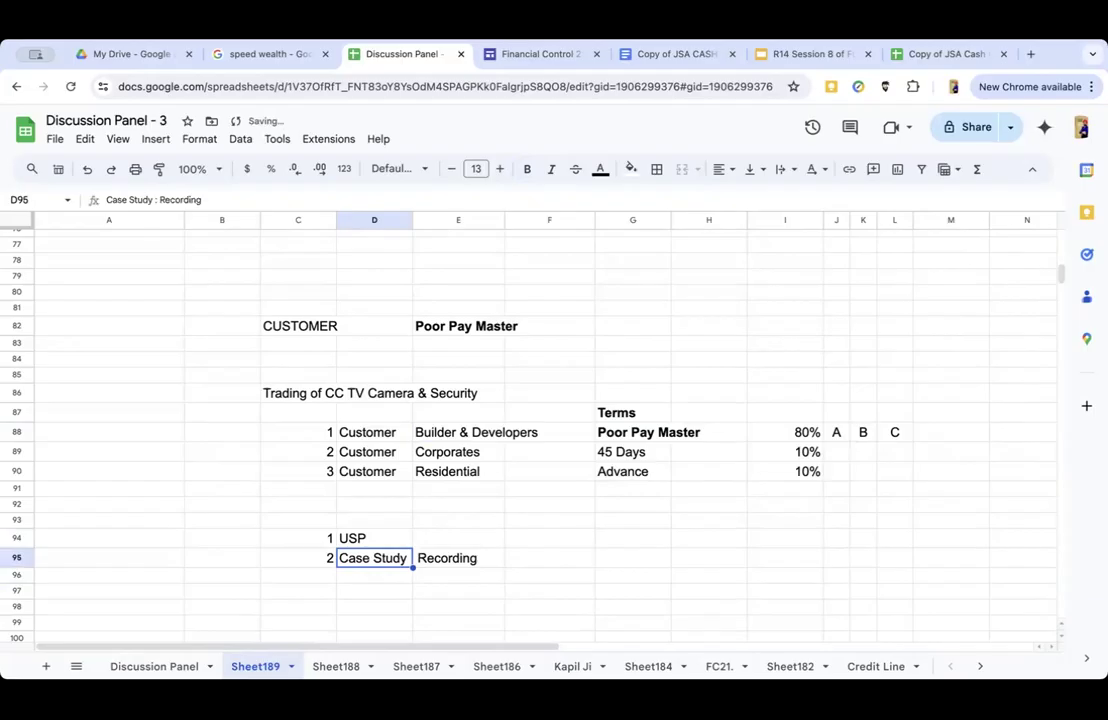
click(298, 558)
click(374, 538)
click(374, 558)
Add item 3 in row 96, with "Corporates : Bill Dicsouting ==> Indus Ind + ICICI )HDFC)Yes Bank" in D96.
click(313, 578)
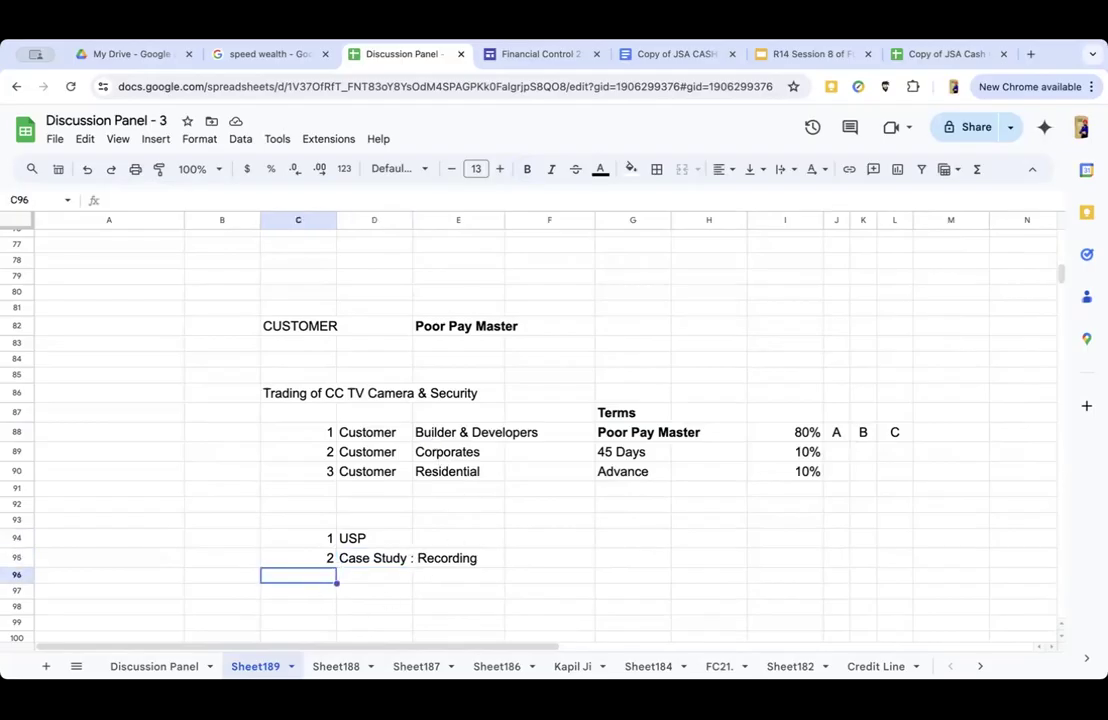
text(3)
key(Tab)
click(442, 456)
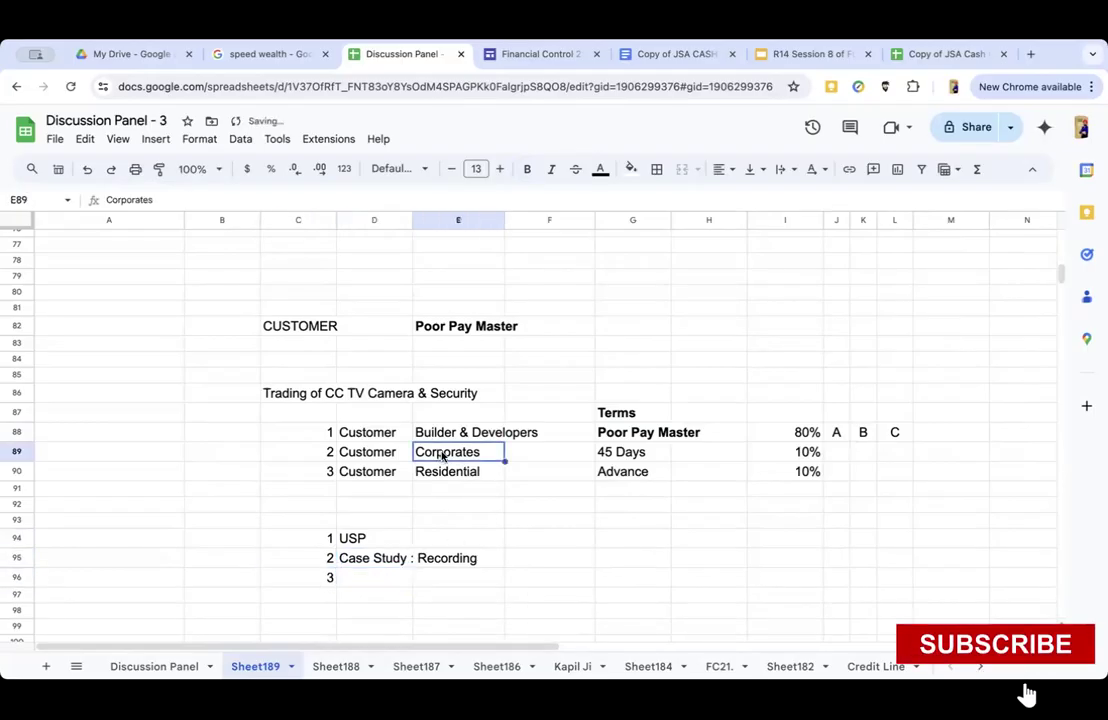
click(347, 578)
text(Cor)
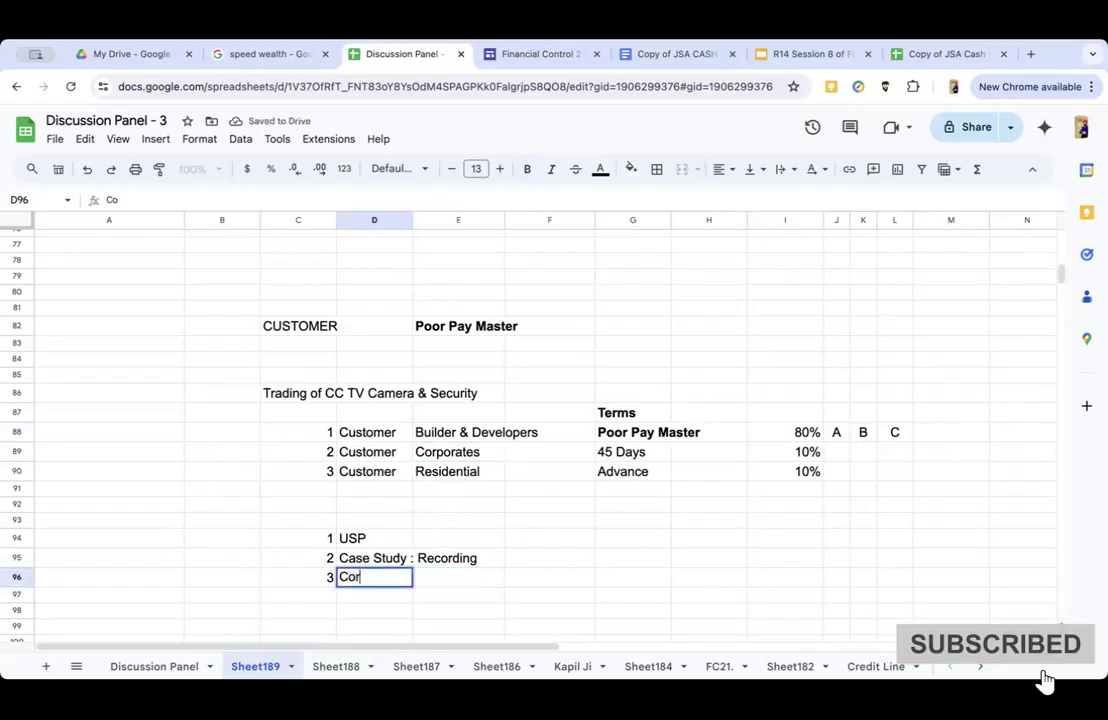
text(porates : Bill Dicsouting)
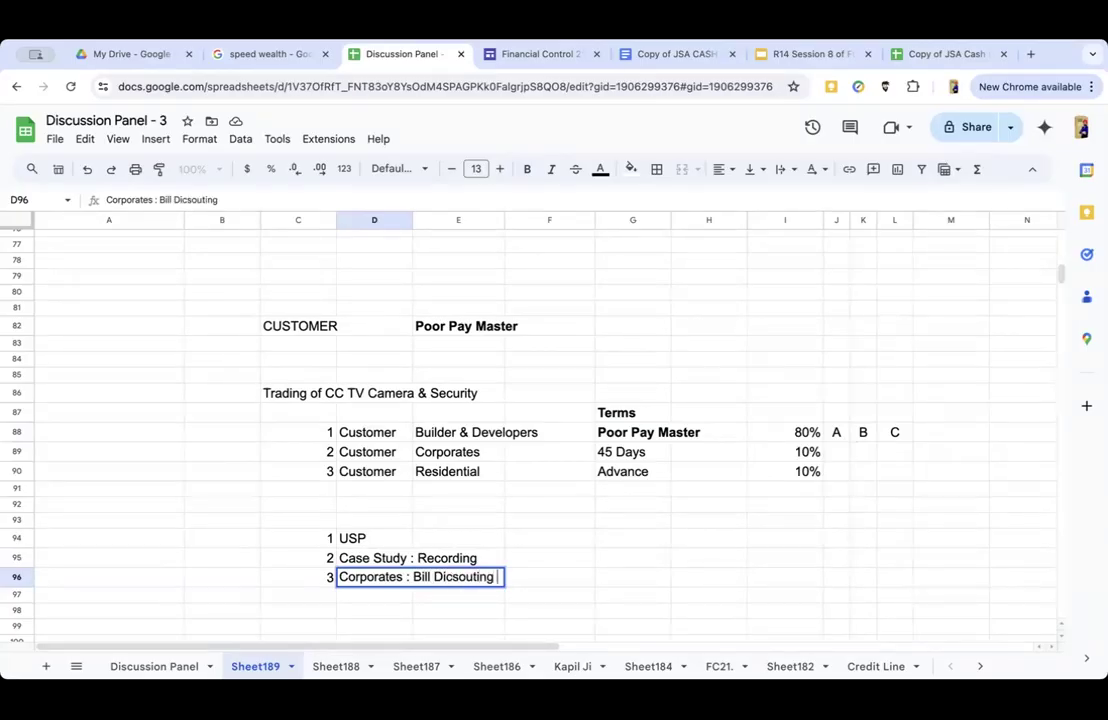
text(==> Indus)
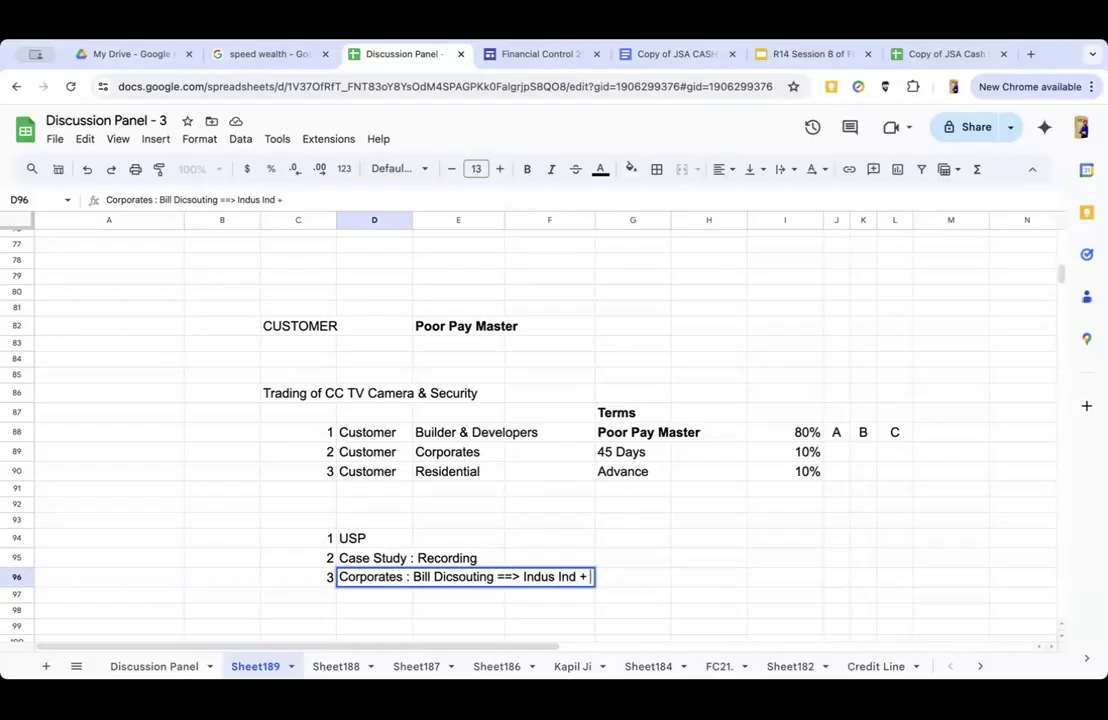
text( Ind + ICICI ))
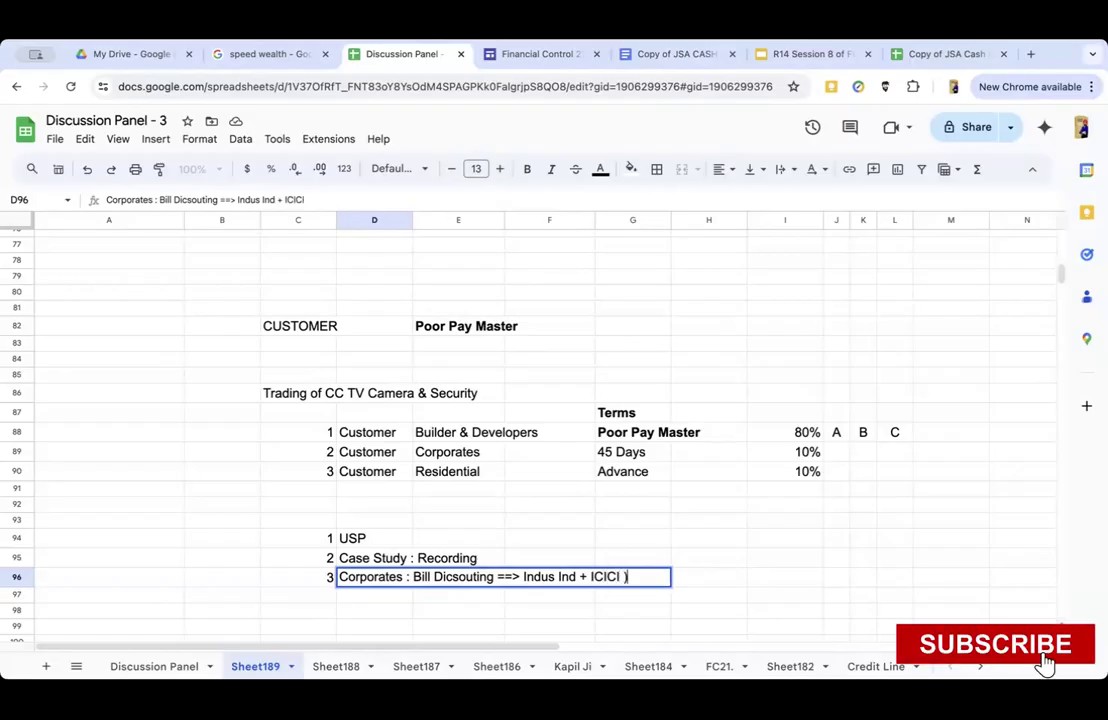
text(HDFC))
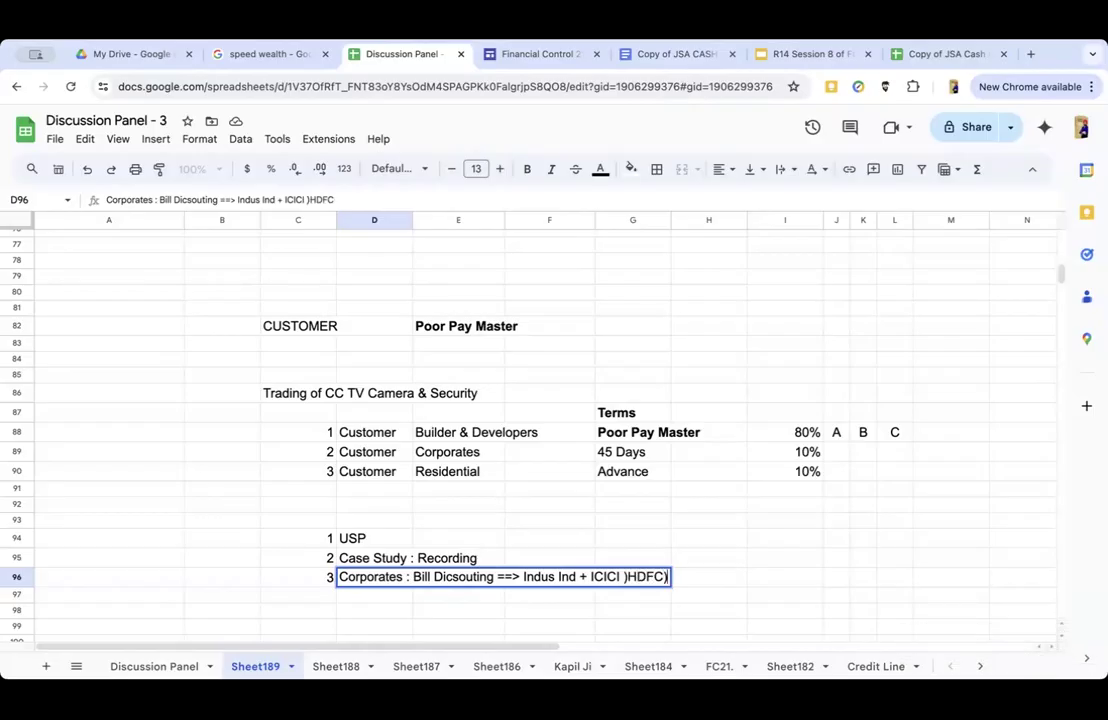
text(Ye)
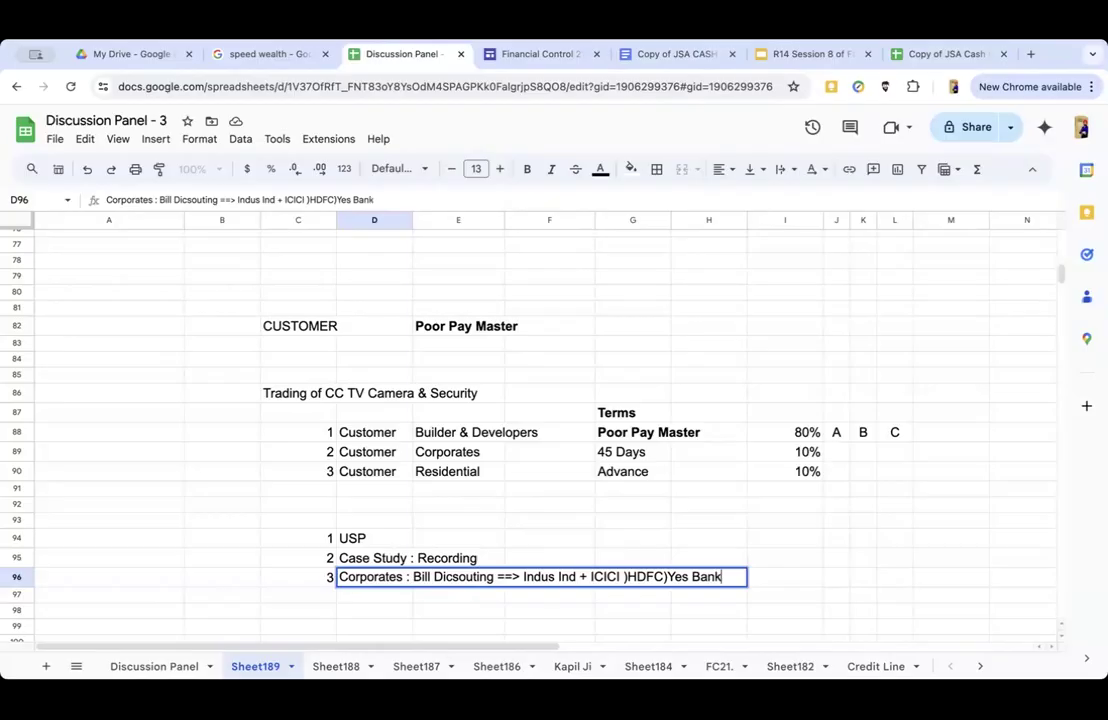
text(s Bank)
key(Return)
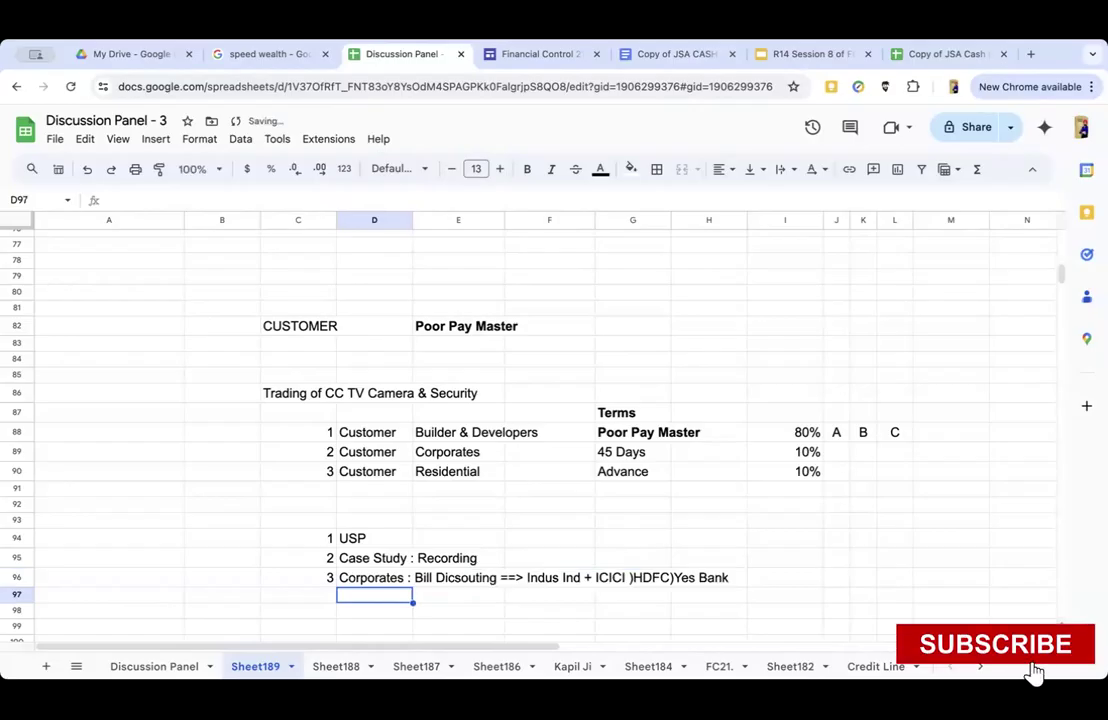
key(Up)
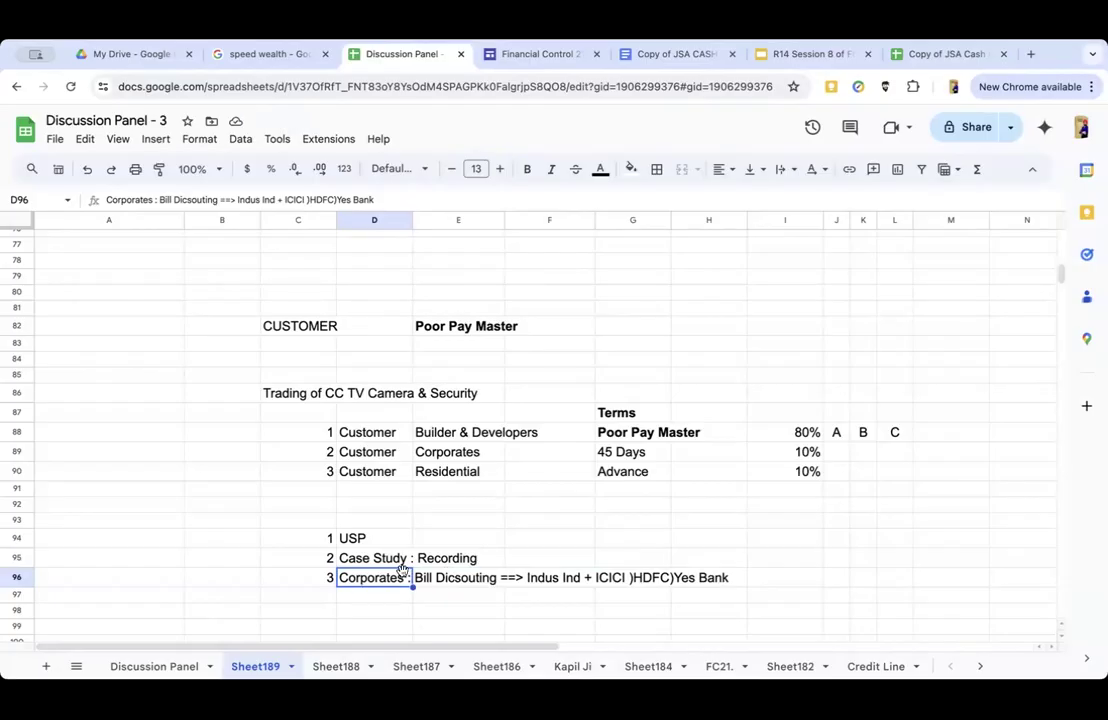
Review the three customer rows, the Builder & Developers terms and A/B categories, and the USP remedy.
click(312, 599)
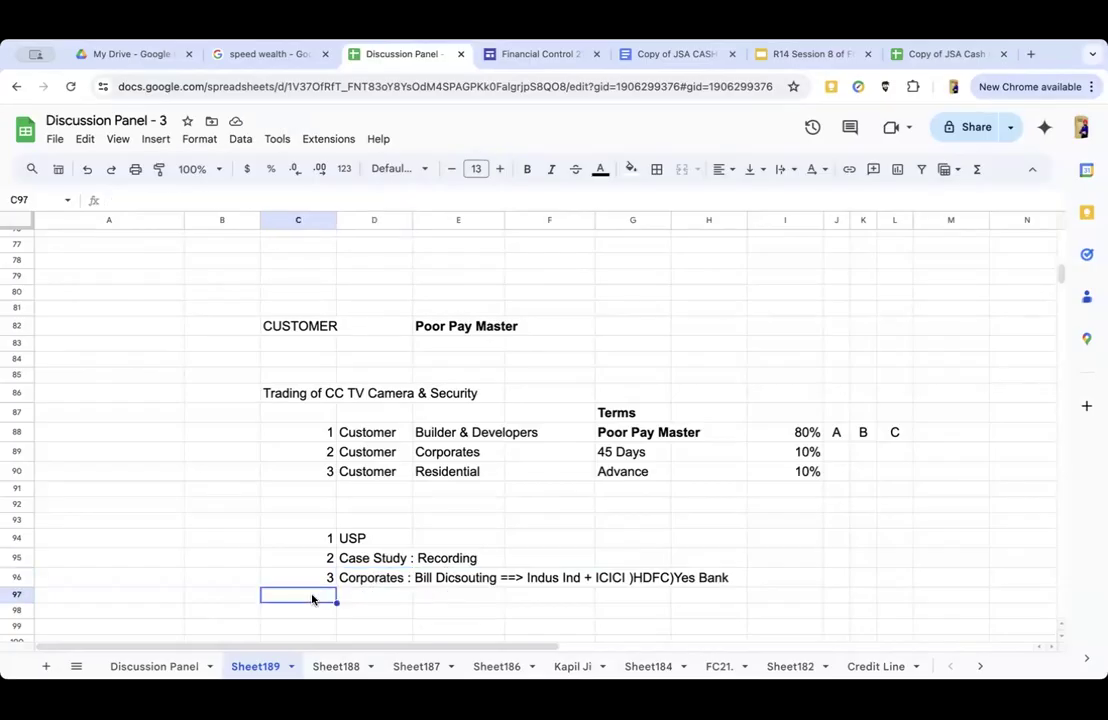
click(380, 432)
click(380, 452)
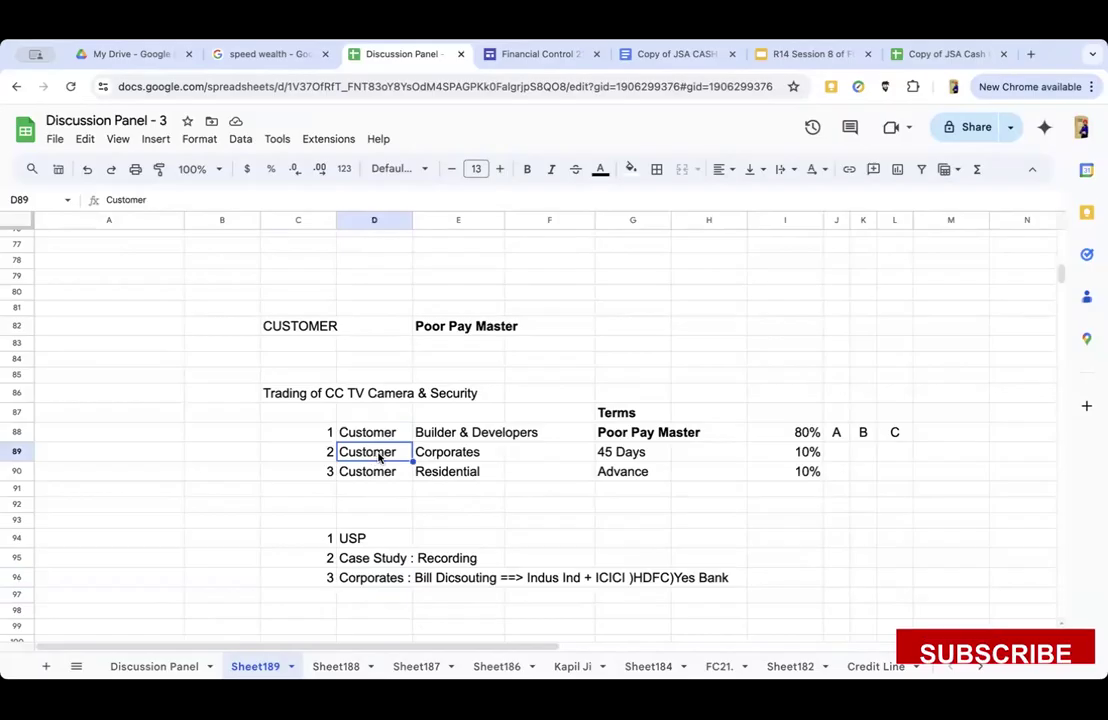
click(372, 471)
click(626, 437)
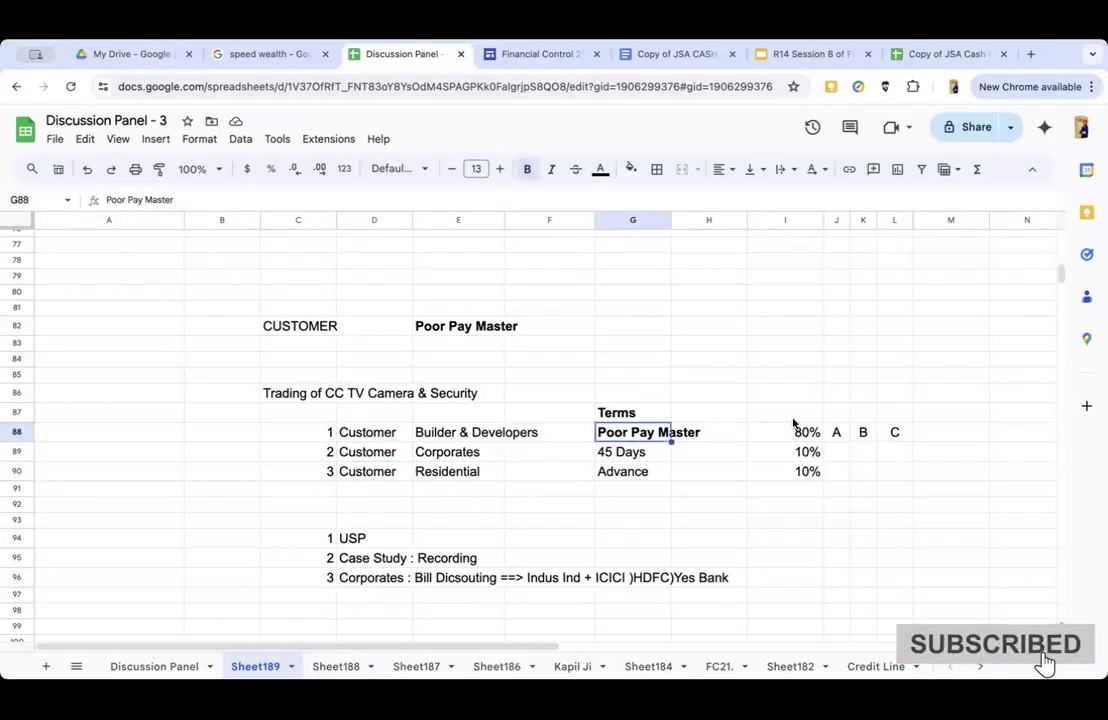
click(835, 434)
click(863, 432)
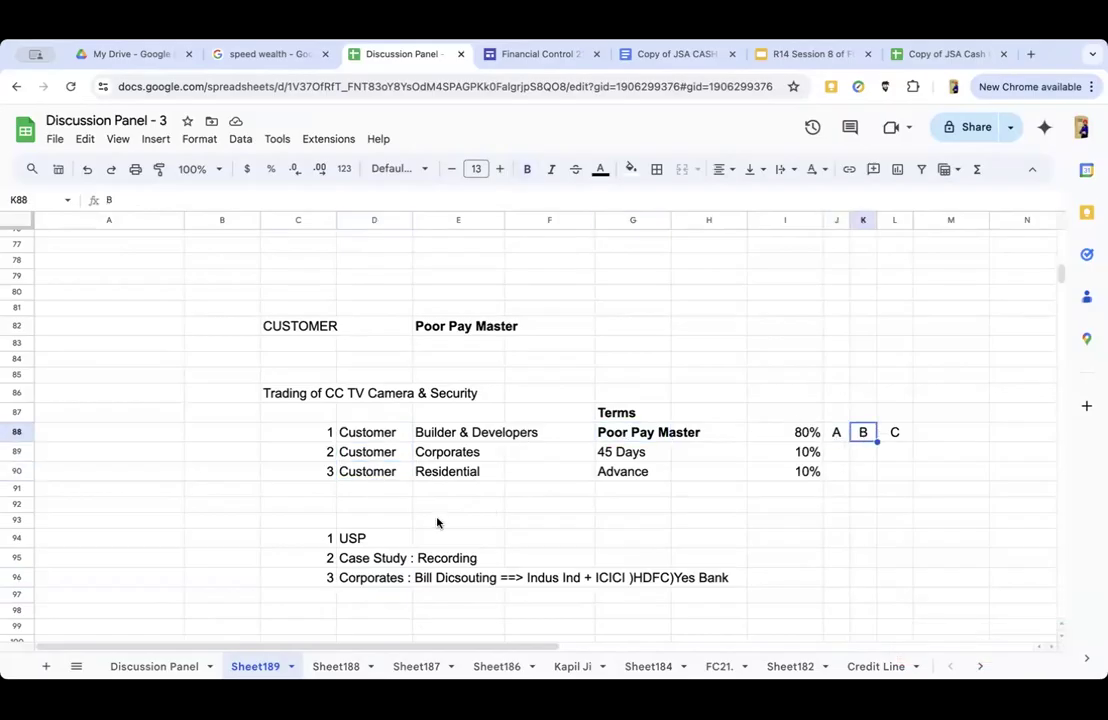
click(361, 542)
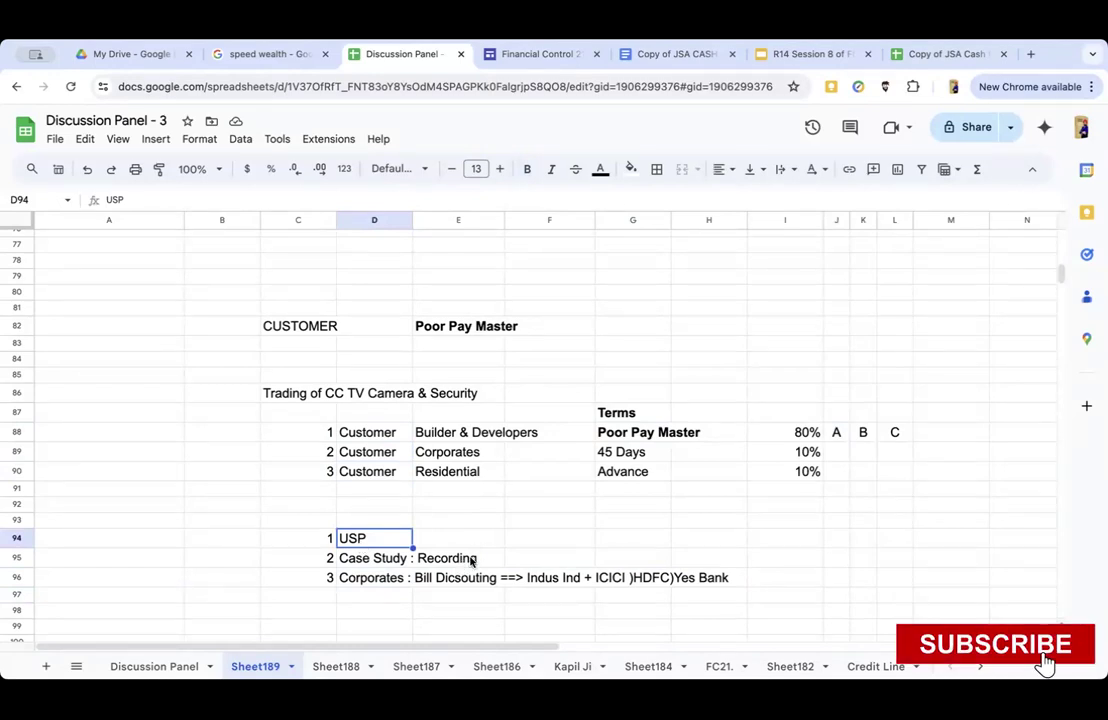
Enter "Choose" in I94, in the same row as the USP item.
click(767, 542)
text(Choose)
key(Return)
click(785, 538)
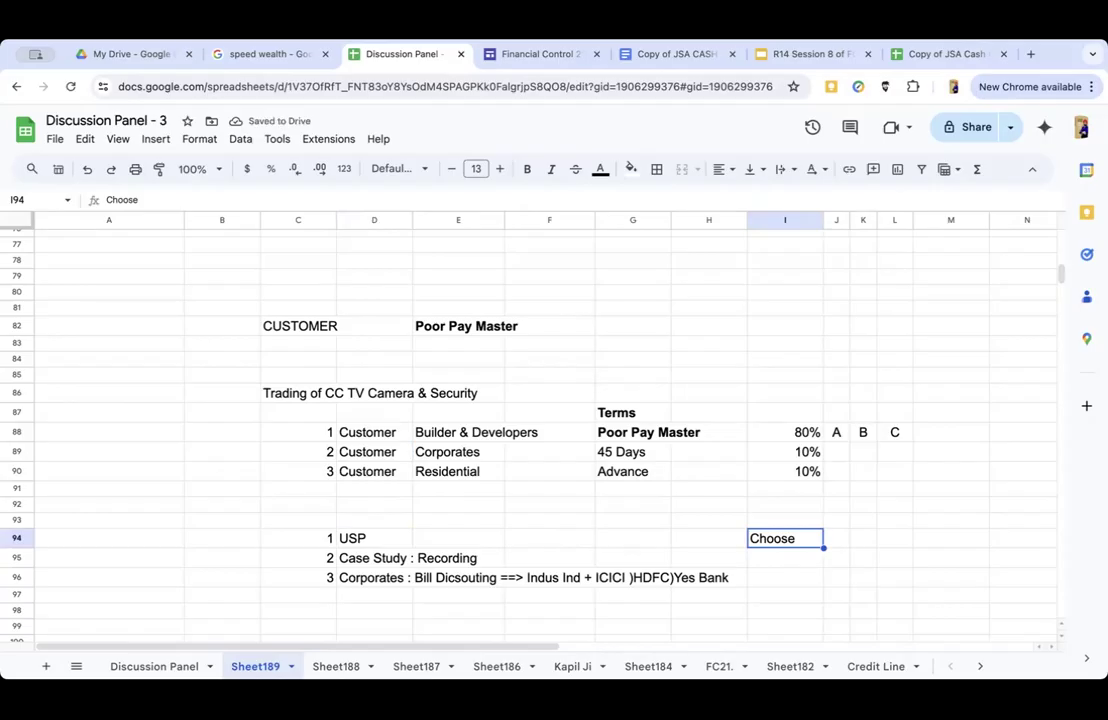
Review the Poor Pay Master heading and Builder & Developers categories against the three numbered remedies.
key(Left)
key(Left)
key(Left)
key(Left)
key(Left)
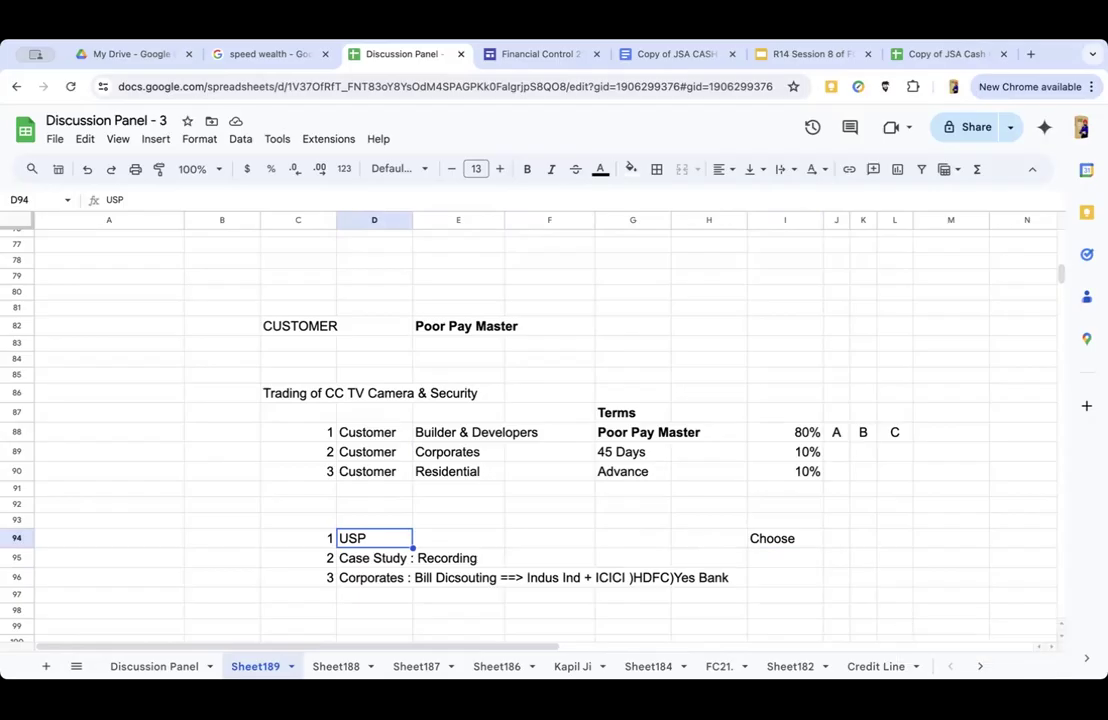
click(440, 435)
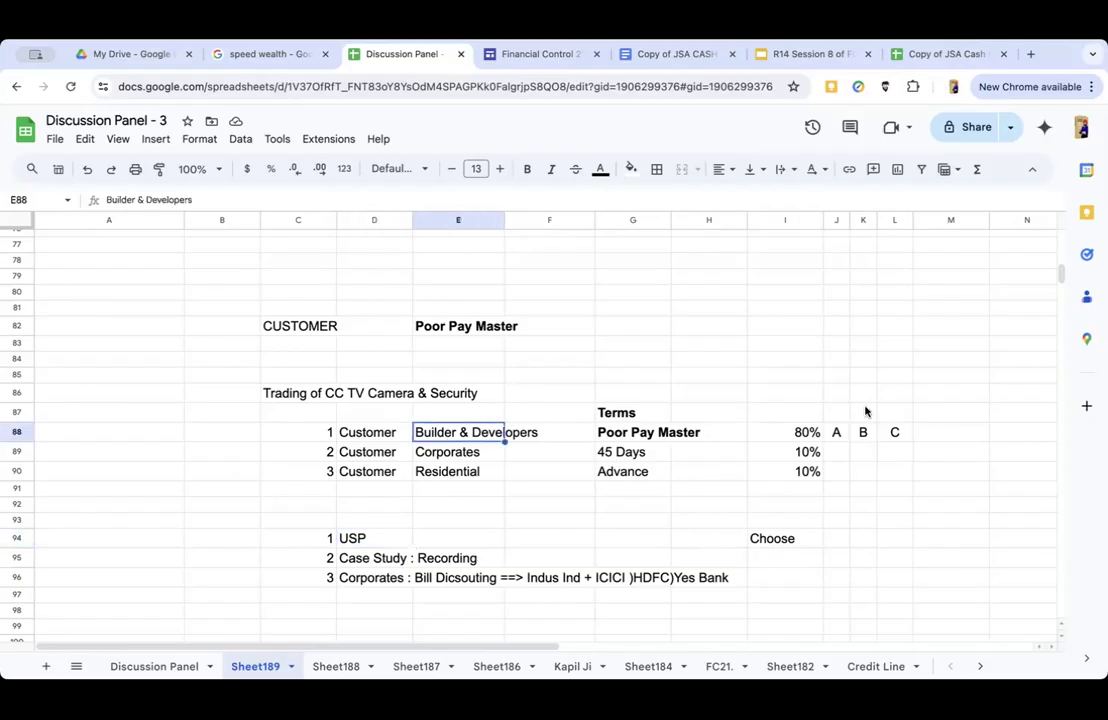
click(895, 432)
click(464, 333)
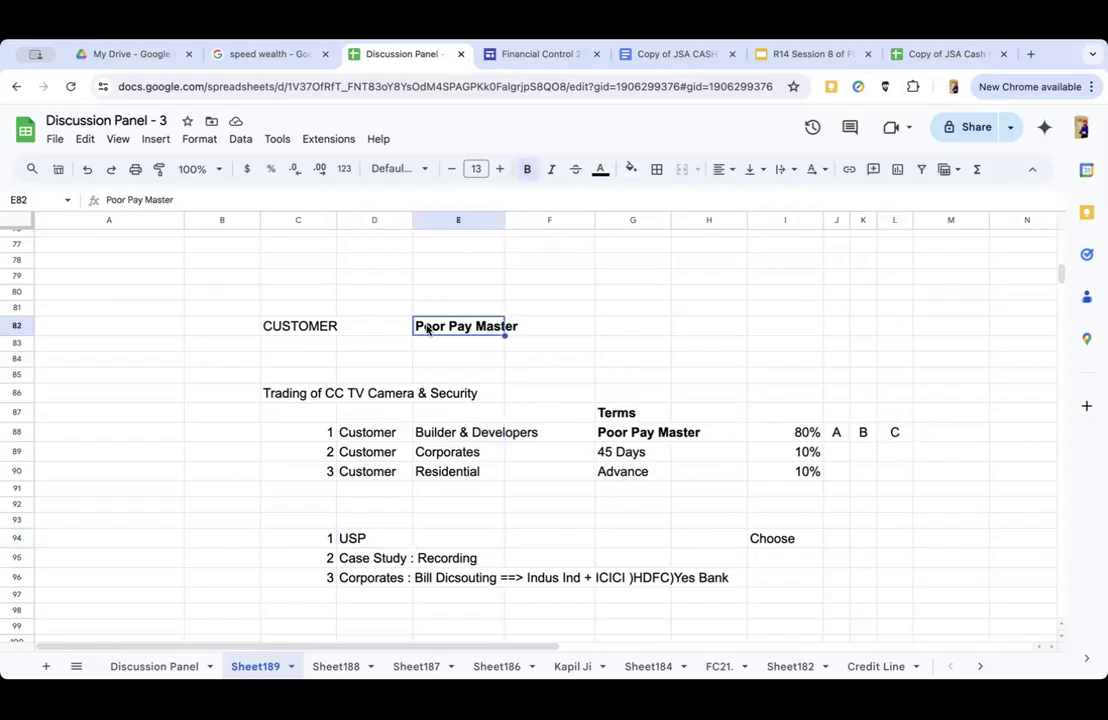
click(458, 434)
click(835, 432)
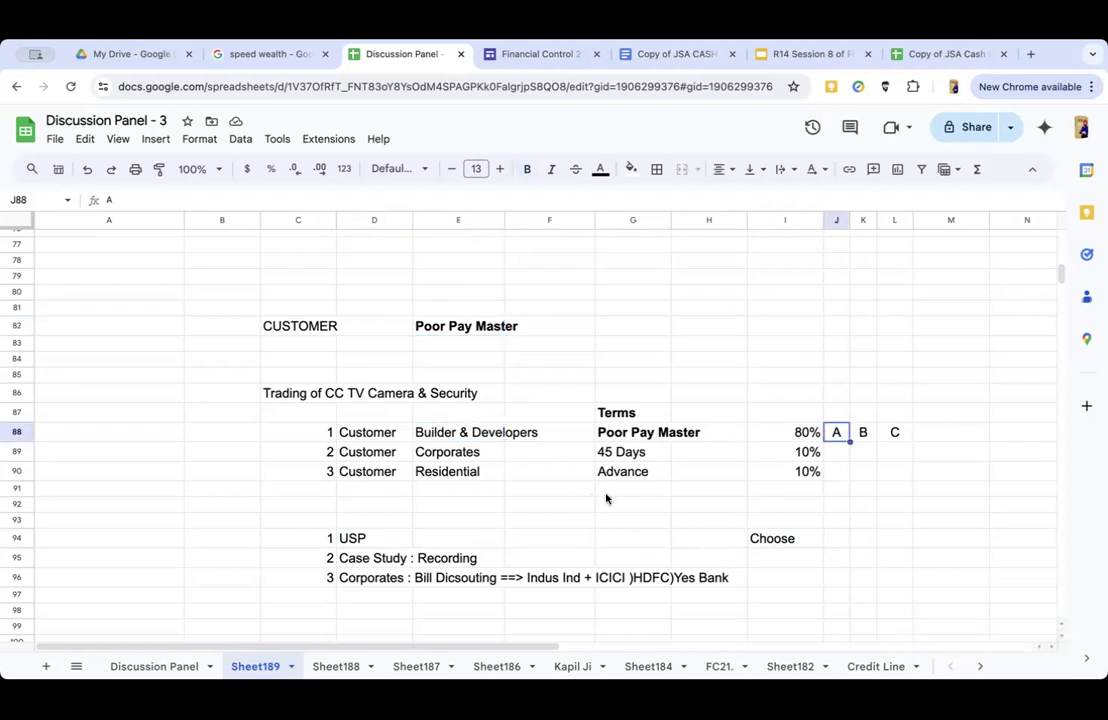
click(356, 545)
click(360, 560)
click(365, 579)
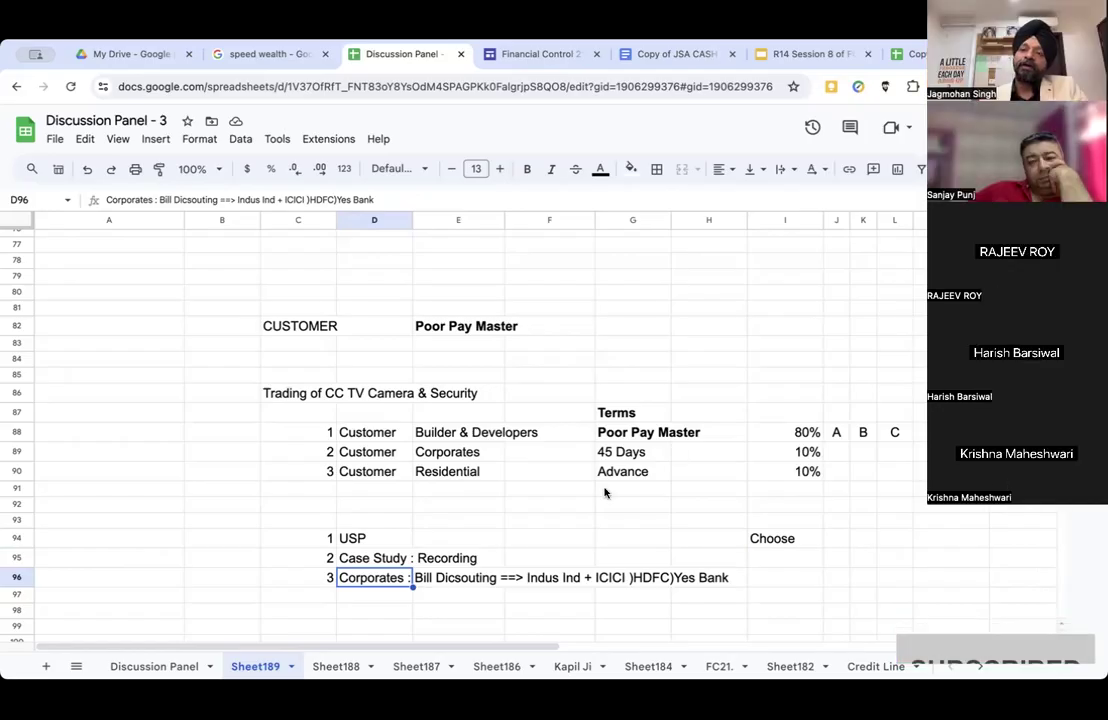
Add a bold "ACTIONS" heading in B99 below the numbered remedies.
scroll(341, 557, down, 3)
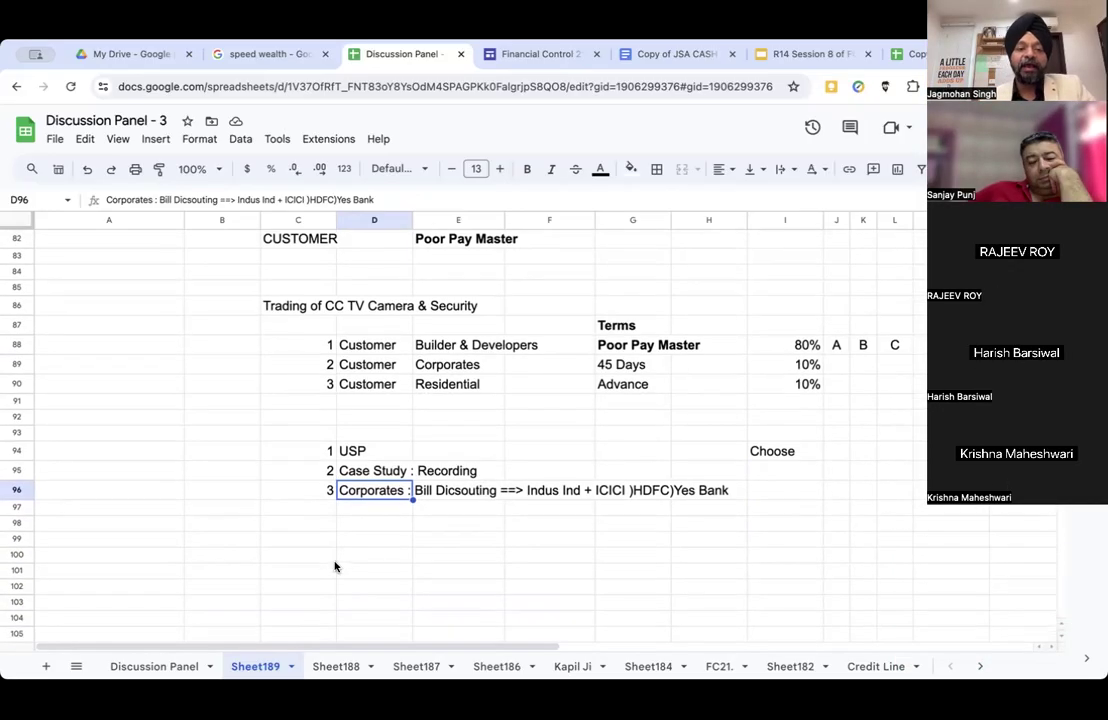
click(221, 505)
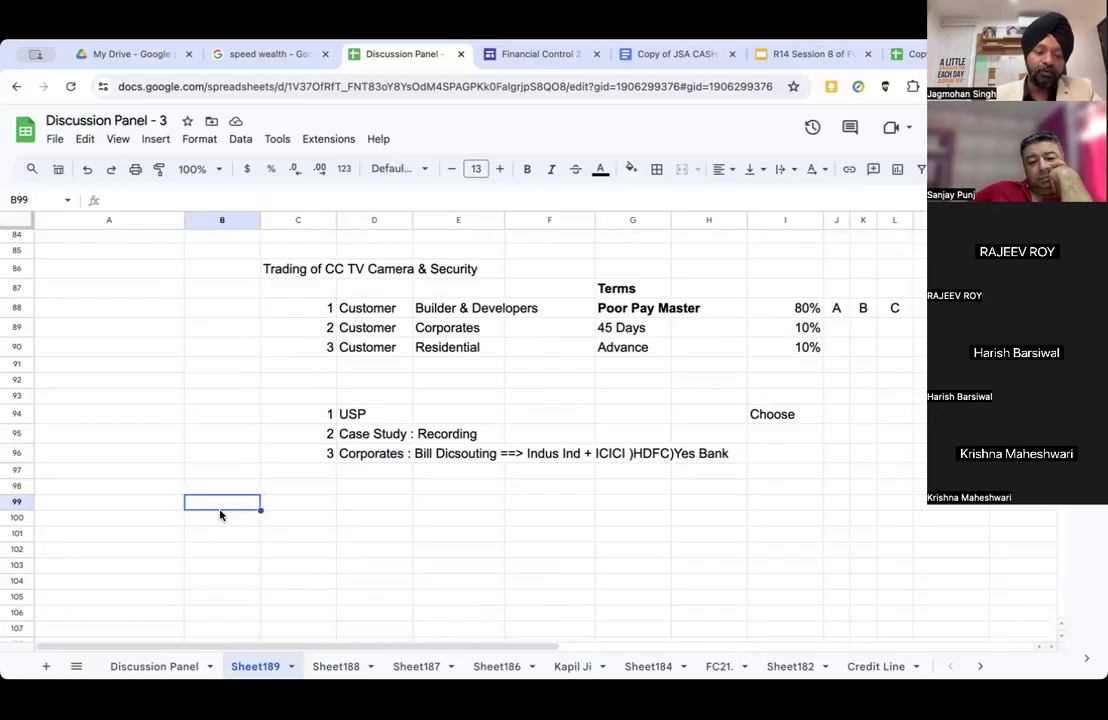
text(ACTIONS)
key(Return)
key(Up)
key(ctrl+b)
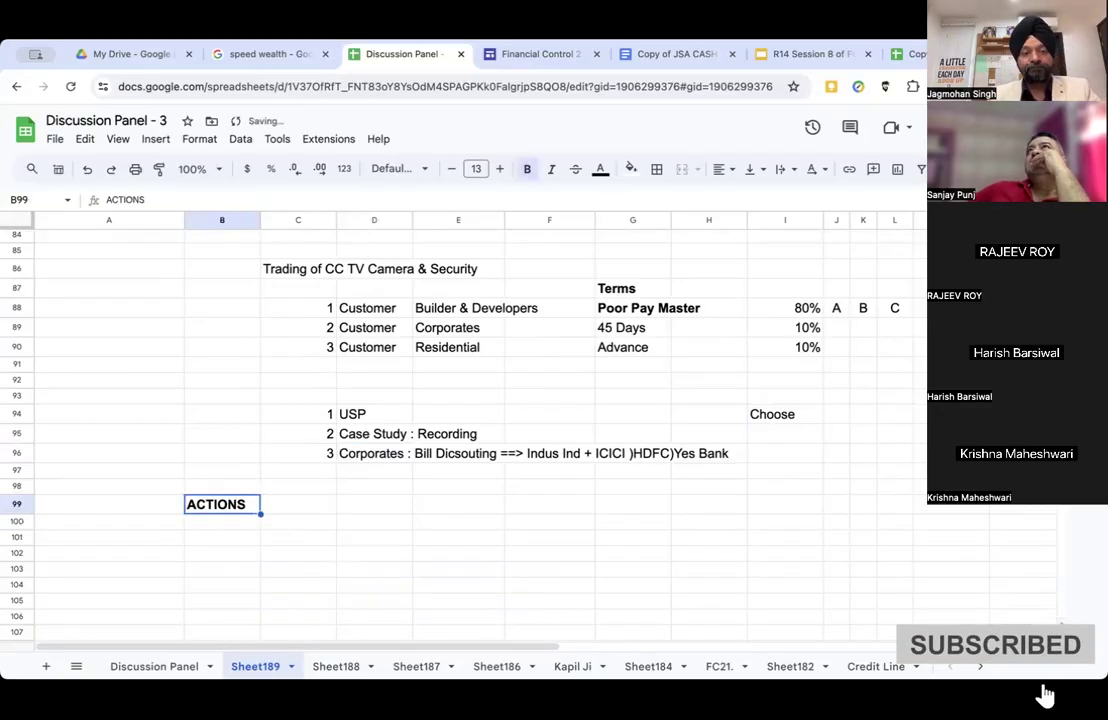
Enter action 1 as a bold "FILTER" in row 100 and number the following row 2 in B101.
key(Down)
text(1)
key(Tab)
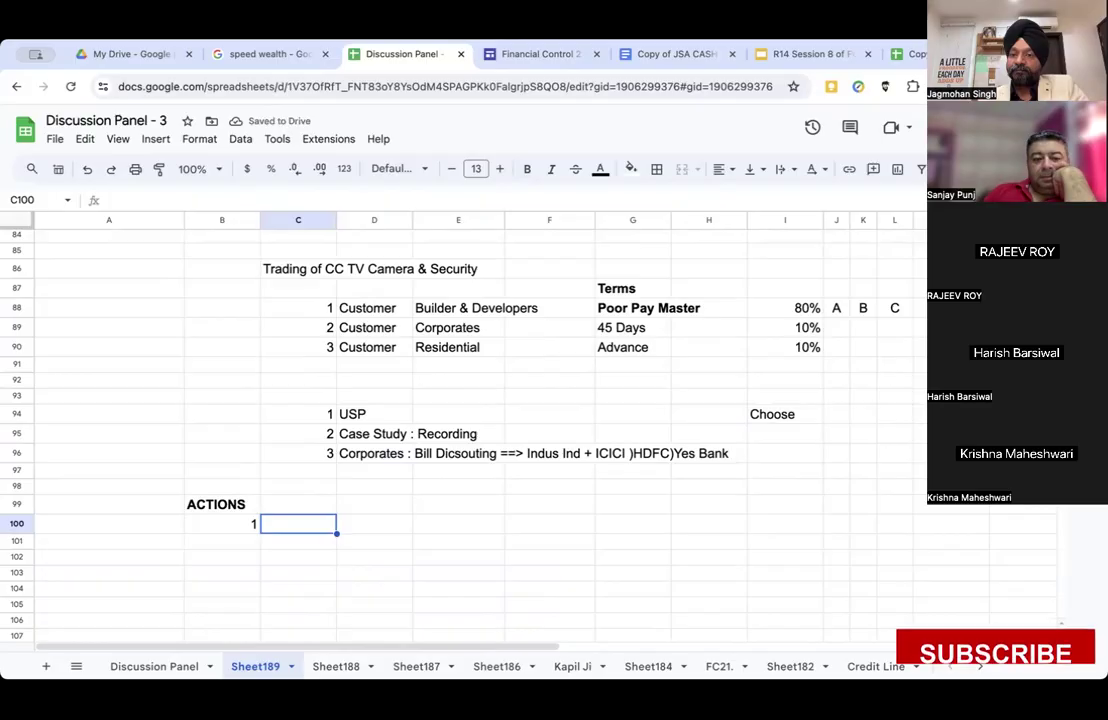
text(FILTER)
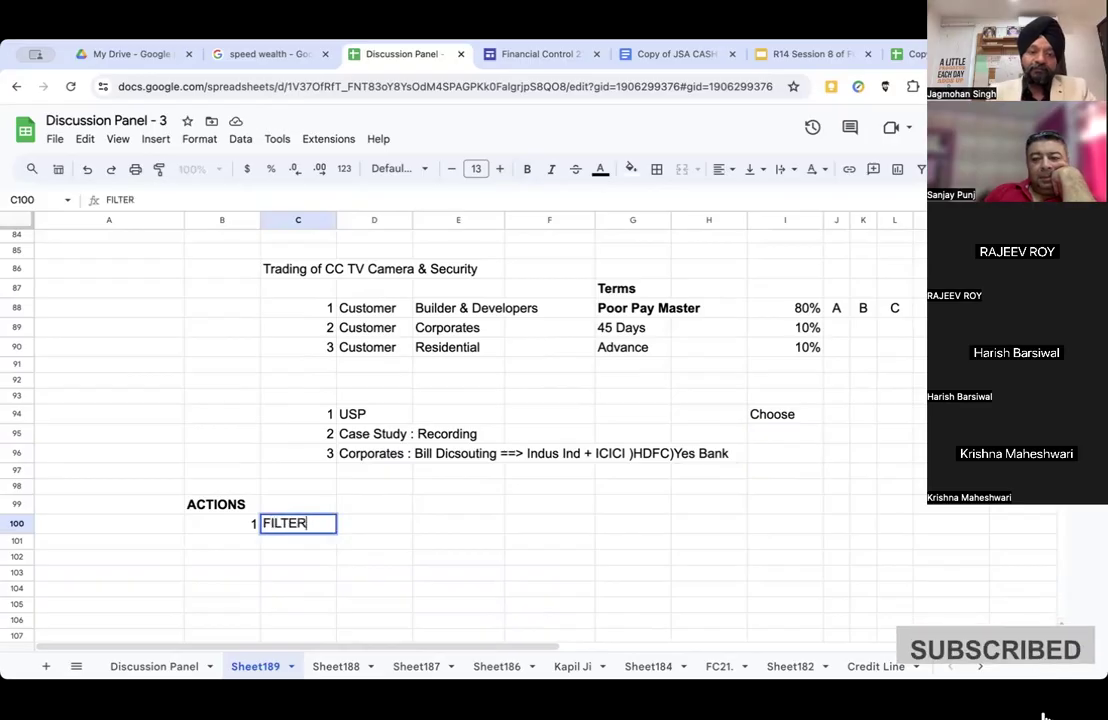
key(Return)
text(2)
key(Tab)
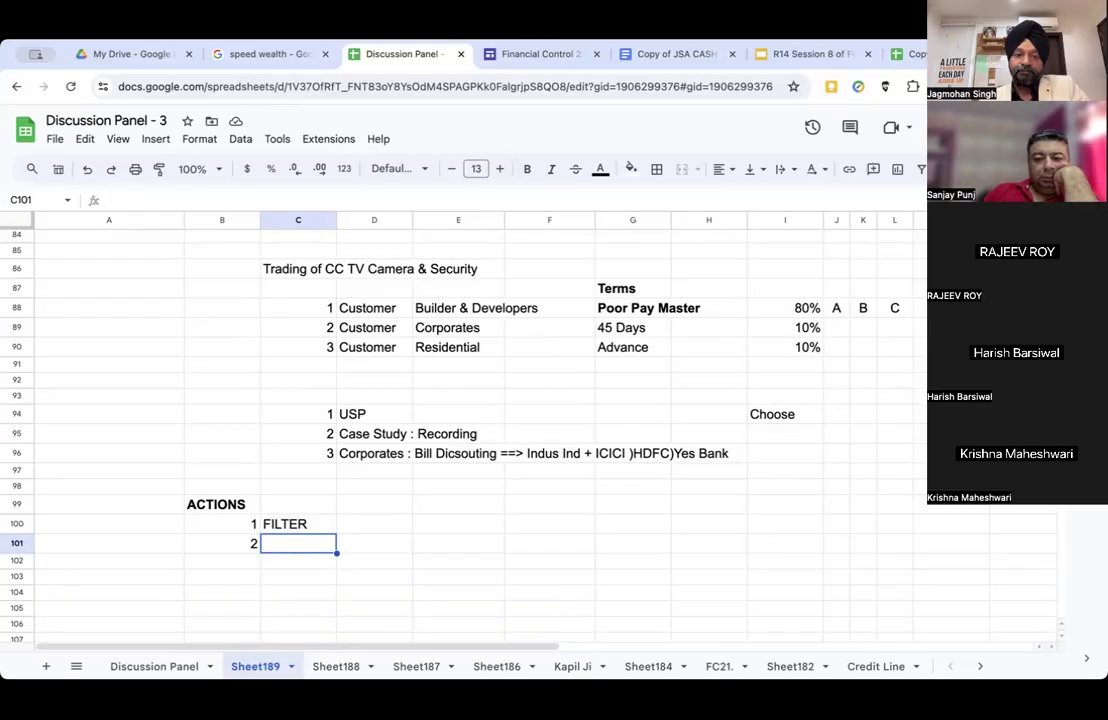
click(298, 524)
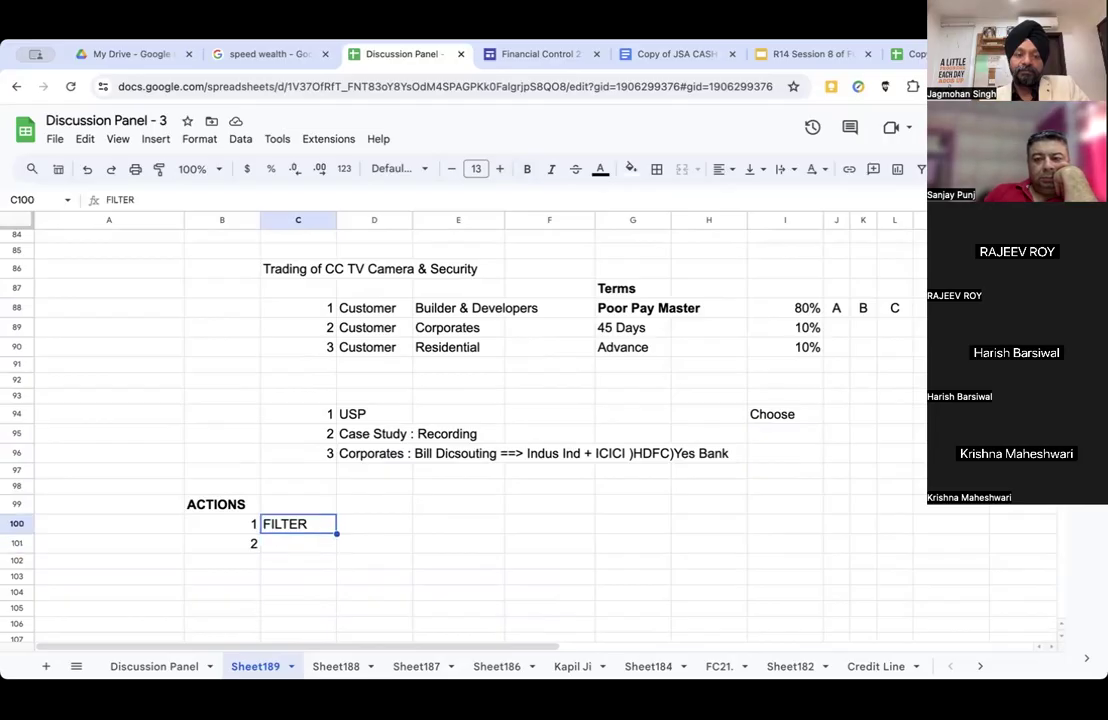
key(ctrl+b)
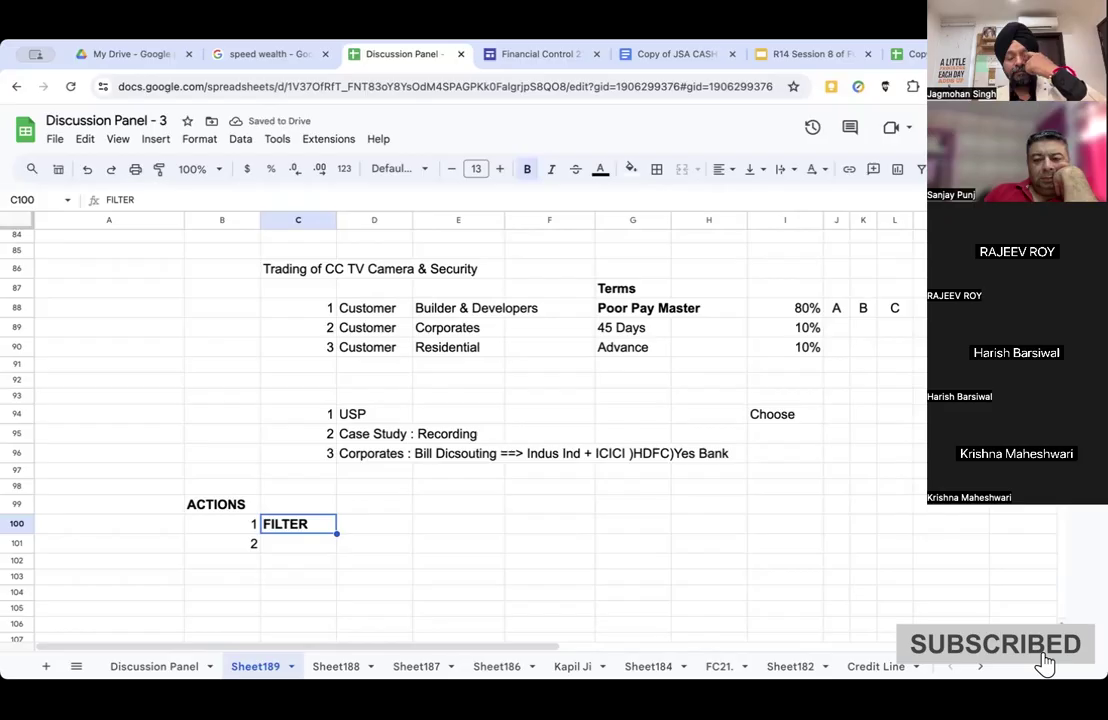
Enter "Start Saying NO" in C101 as the text of action 2.
key(Down)
text(Start Saying NO)
key(Return)
Number row 102 as action 3 and enter "Bill Discounting" in C102.
key(Left)
text(3)
key(Tab)
text(Bill)
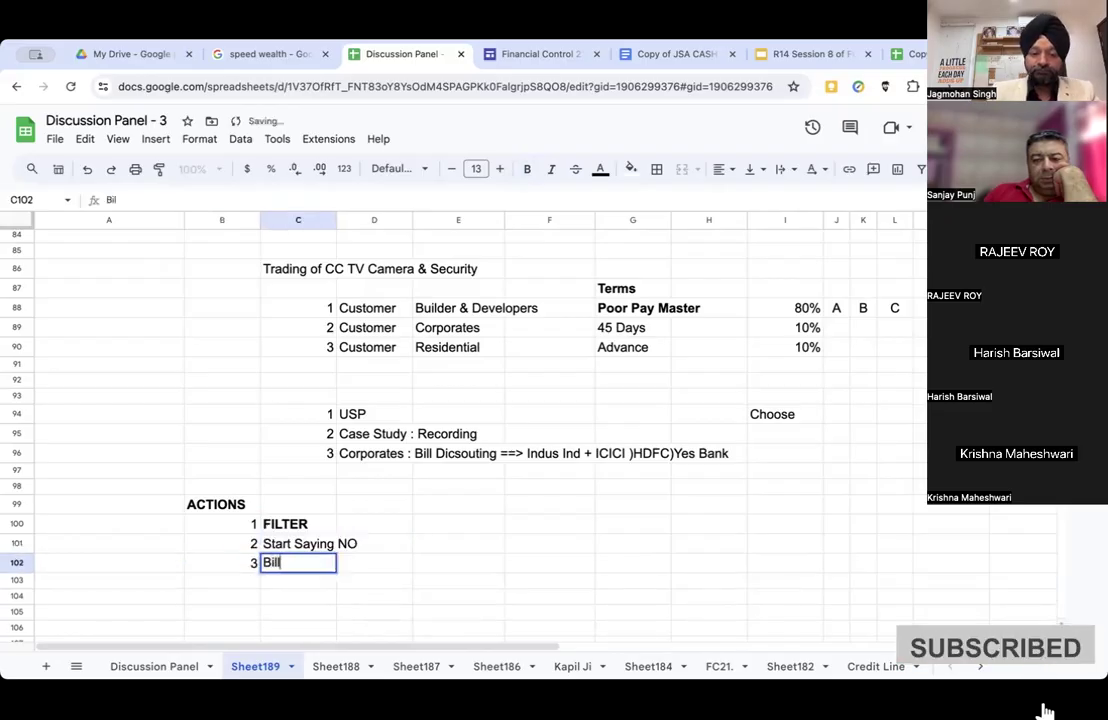
text( Discounting)
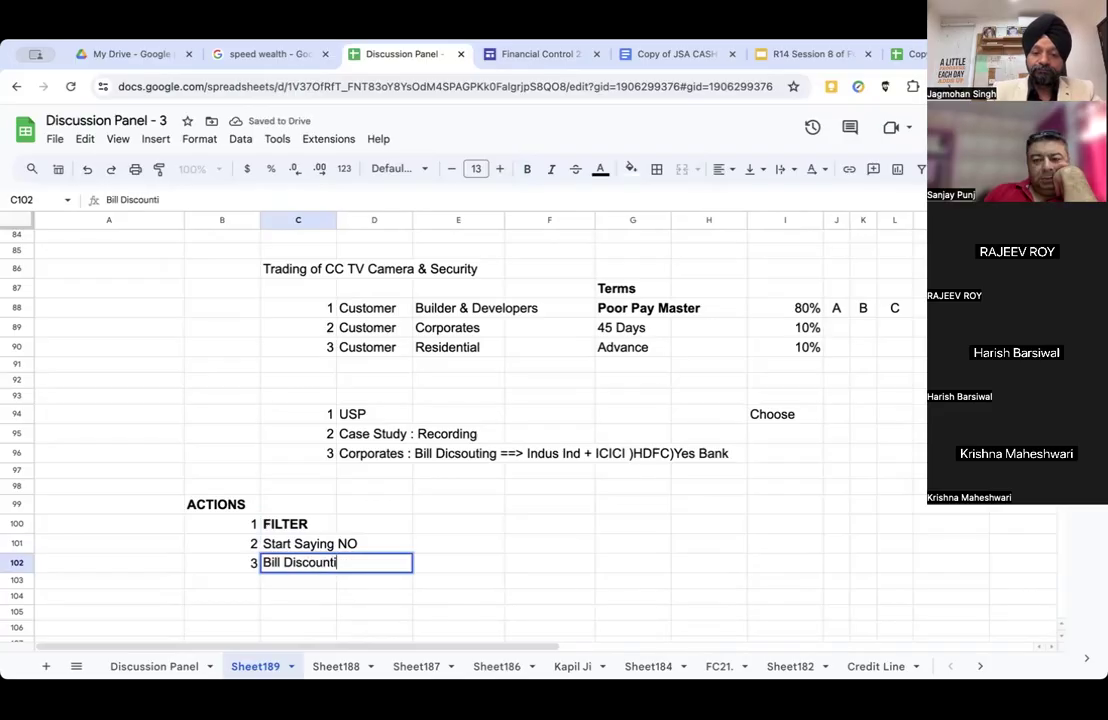
key(Return)
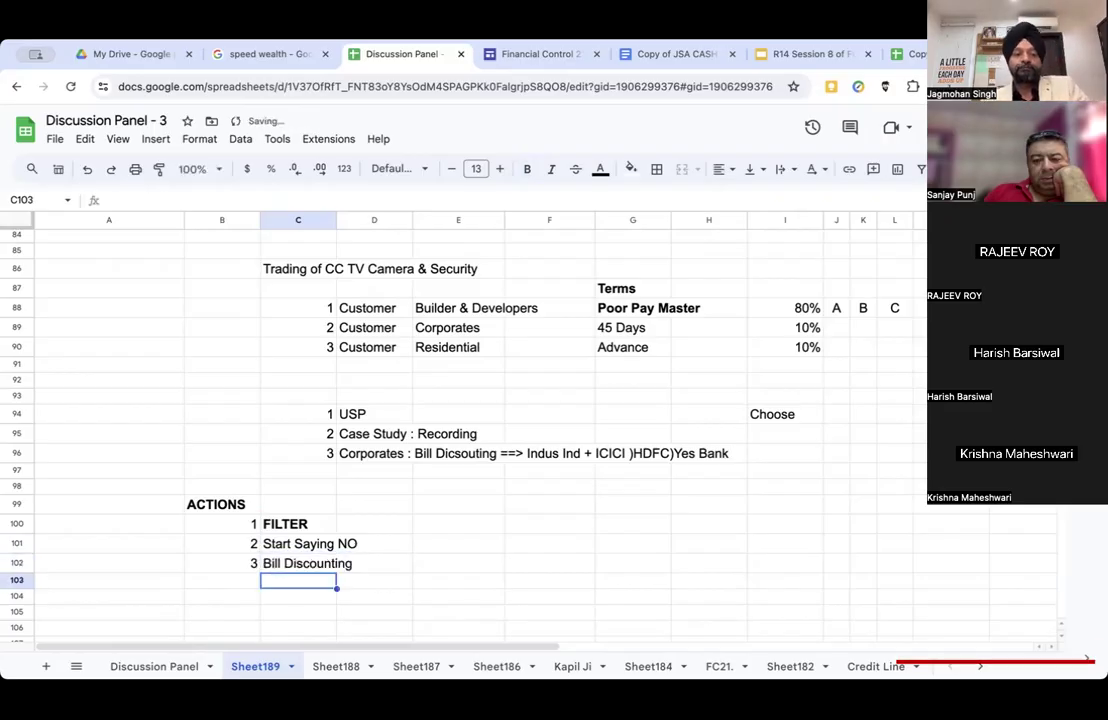
click(298, 563)
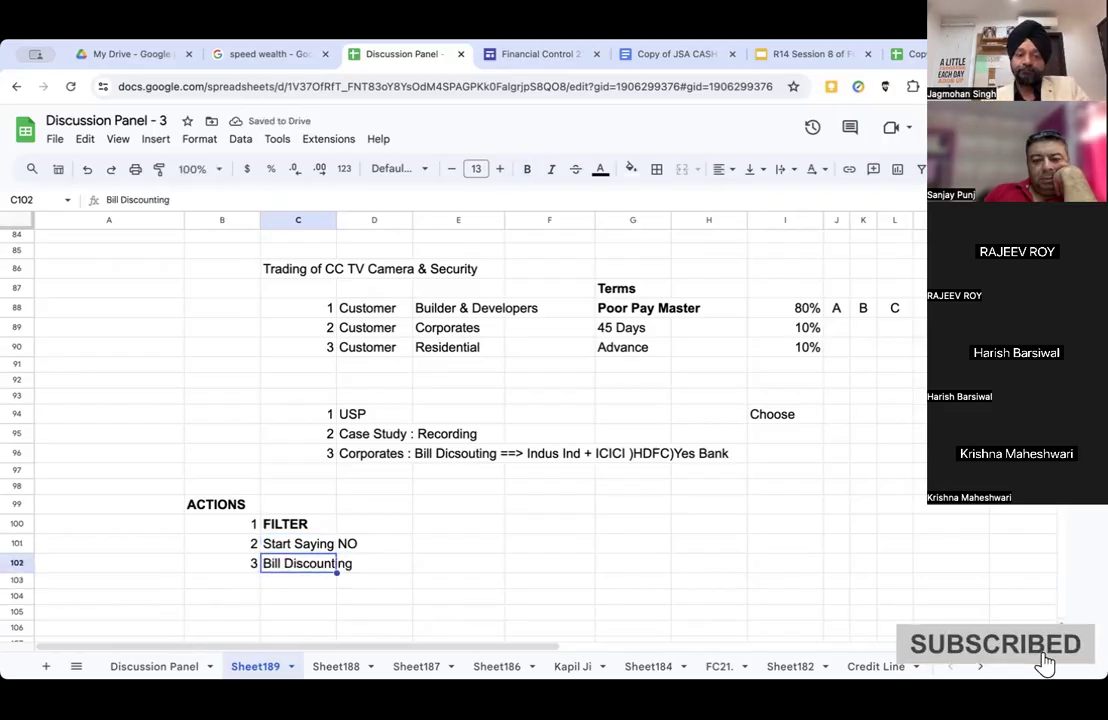
key(Down)
key(Down)
key(Down)
key(Up)
key(Up)
key(Up)
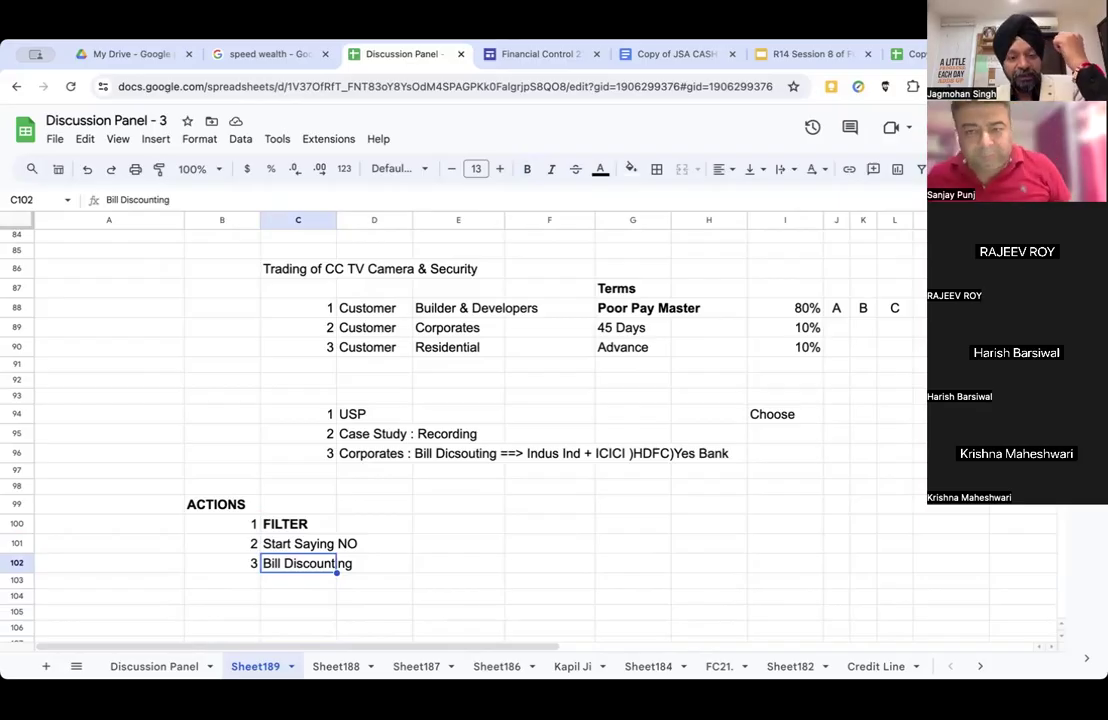
click(298, 543)
click(298, 581)
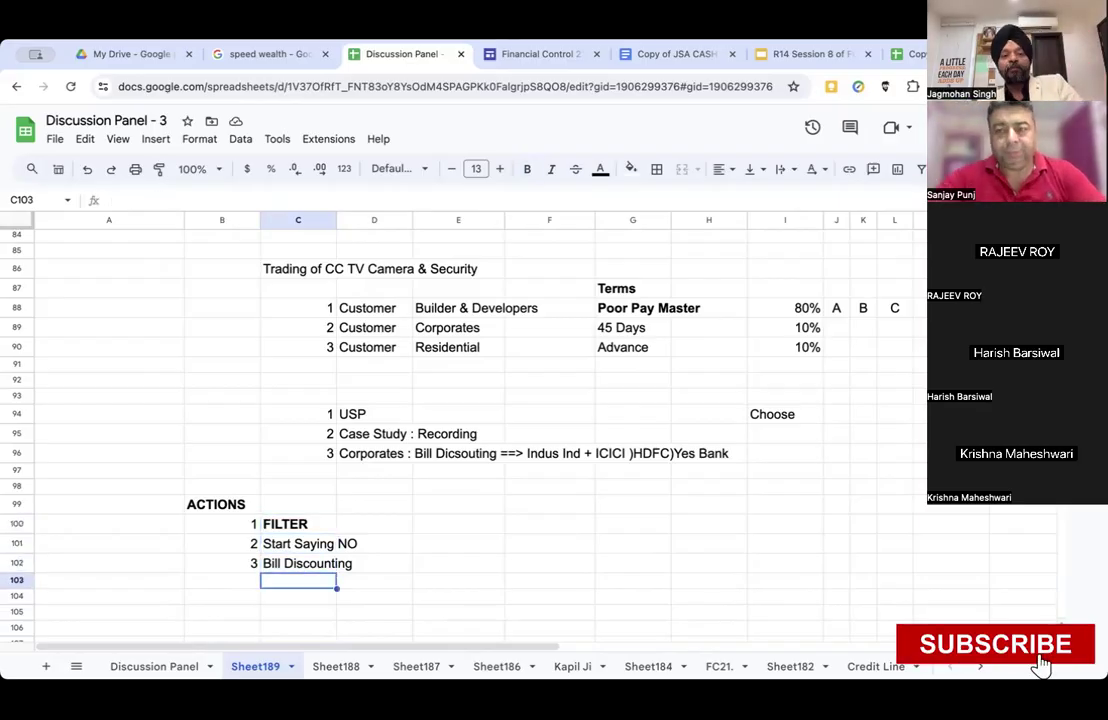
Make the "Start Saying NO" and "Bill Discounting" action texts in C101 and C102 bold.
click(298, 543)
key(ctrl+b)
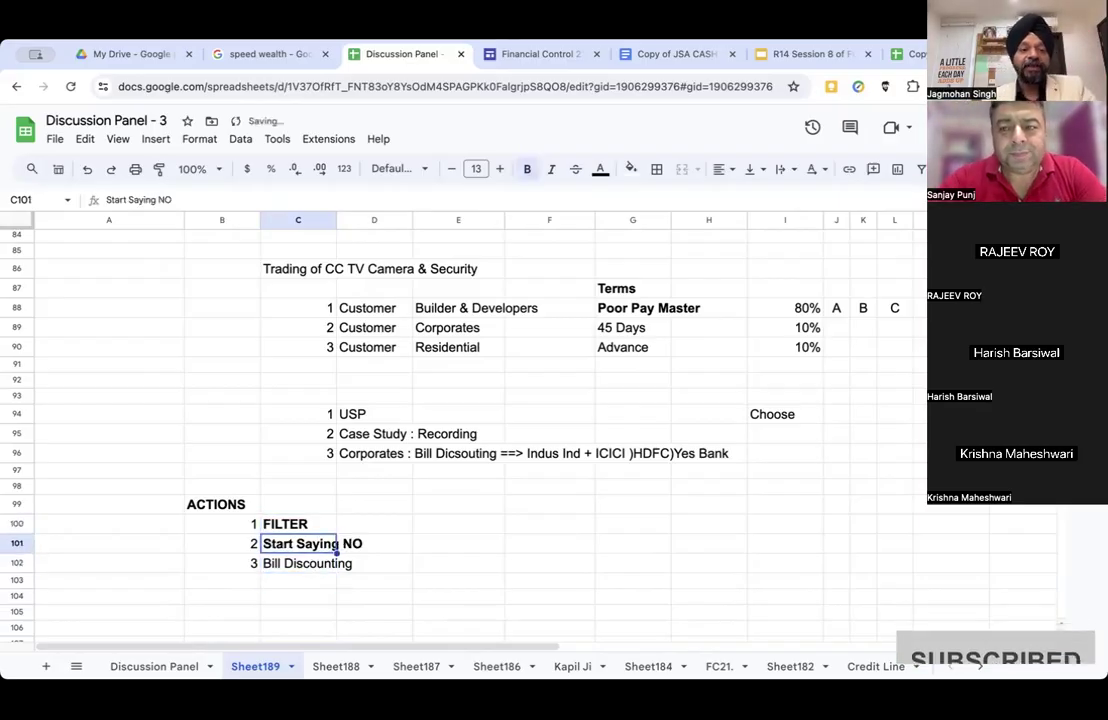
click(298, 524)
click(298, 543)
click(298, 563)
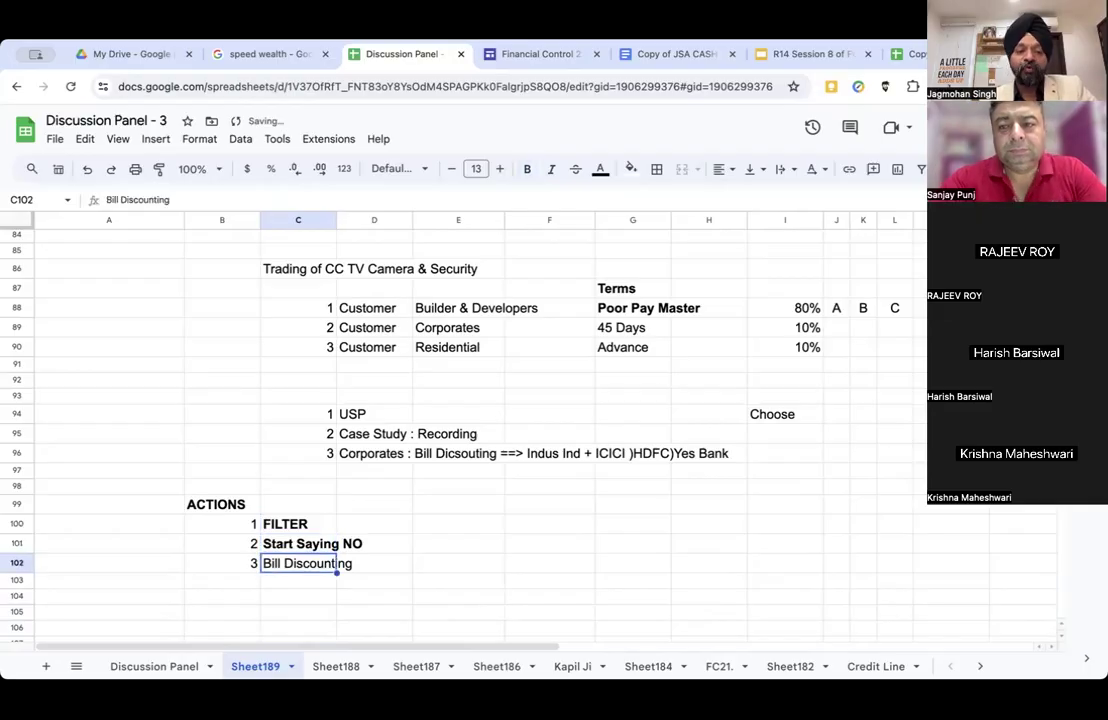
key(ctrl+b)
Add action 4 in row 103 with the text "USP".
click(222, 581)
text(4)
key(Tab)
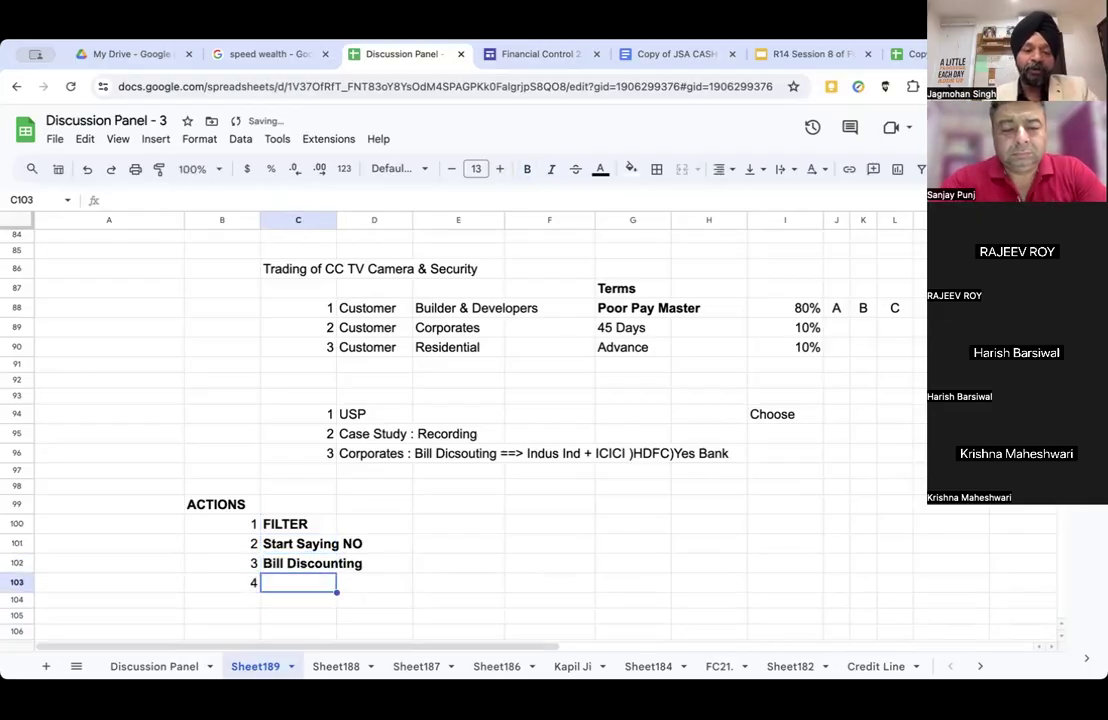
text(USP)
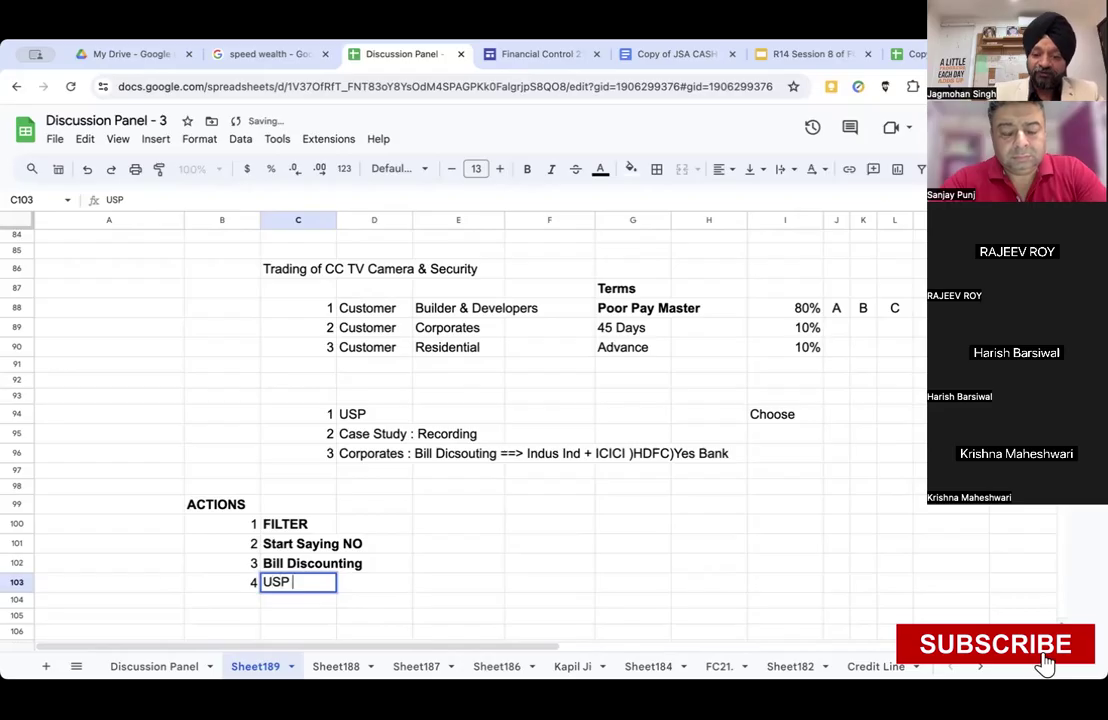
key(Return)
key(Up)
key(Left)
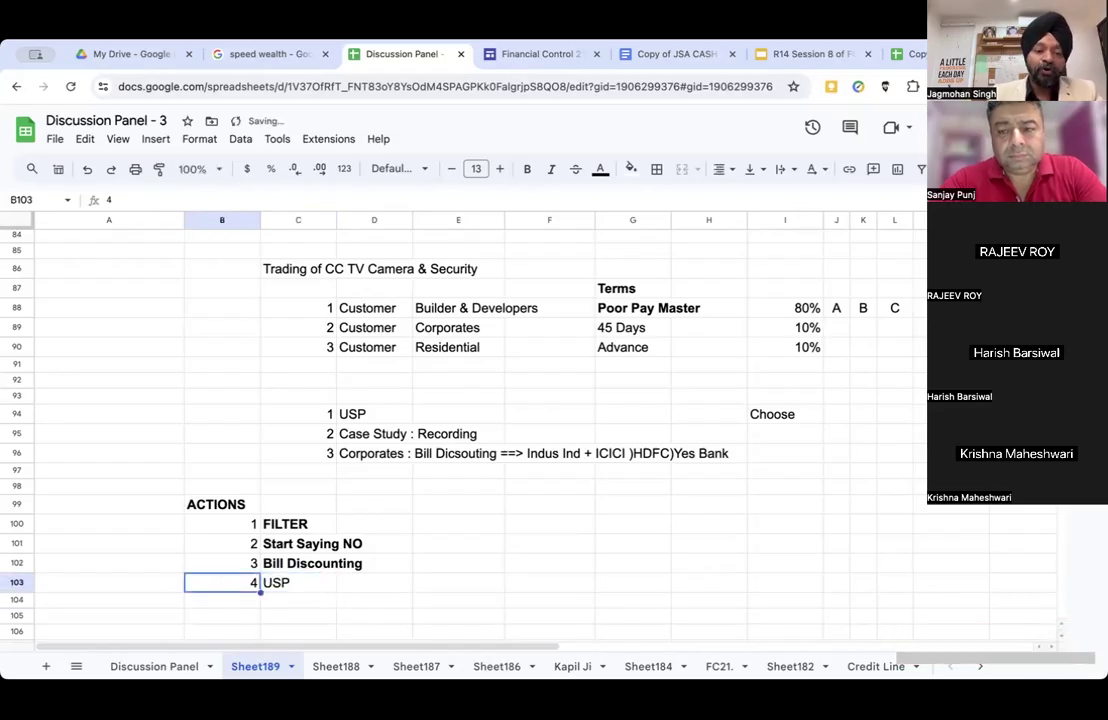
Add action 5 in row 104 with the text "Case Study".
key(Down)
text(5)
key(Tab)
text(Cas)
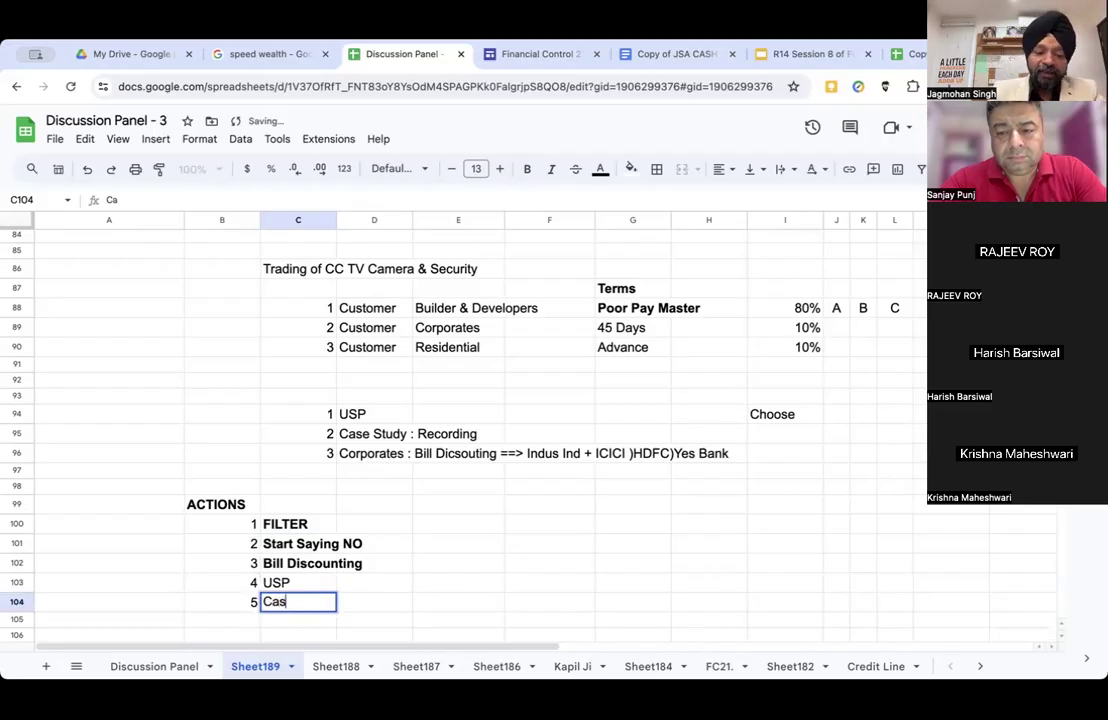
text(e Study)
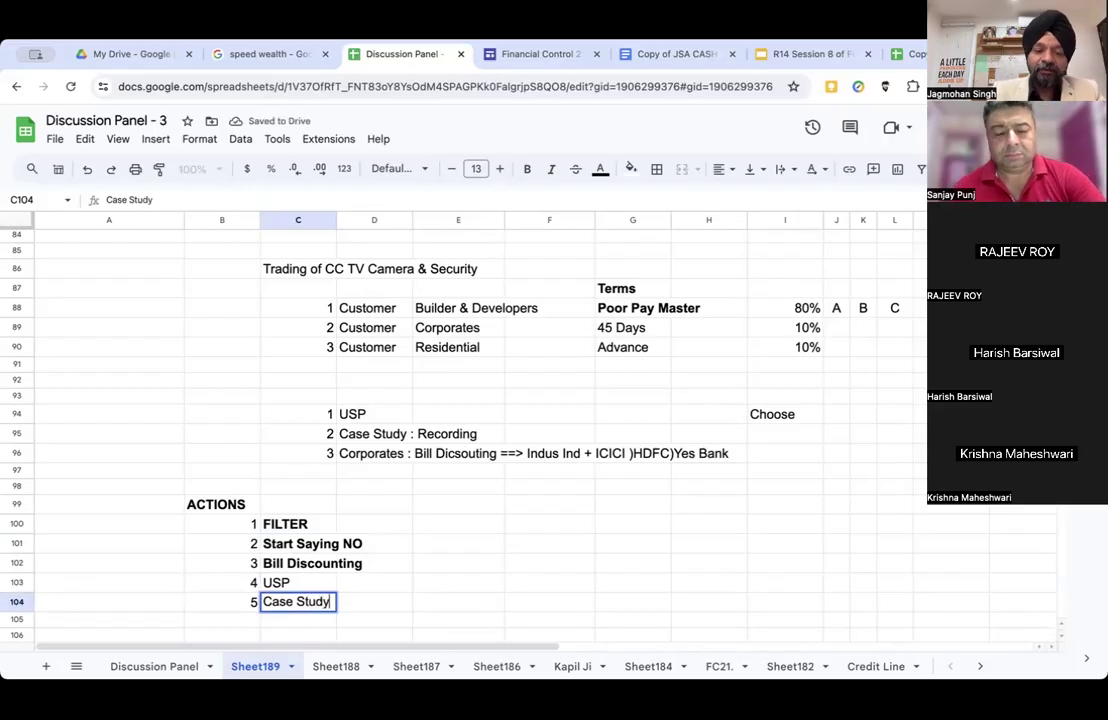
key(Return)
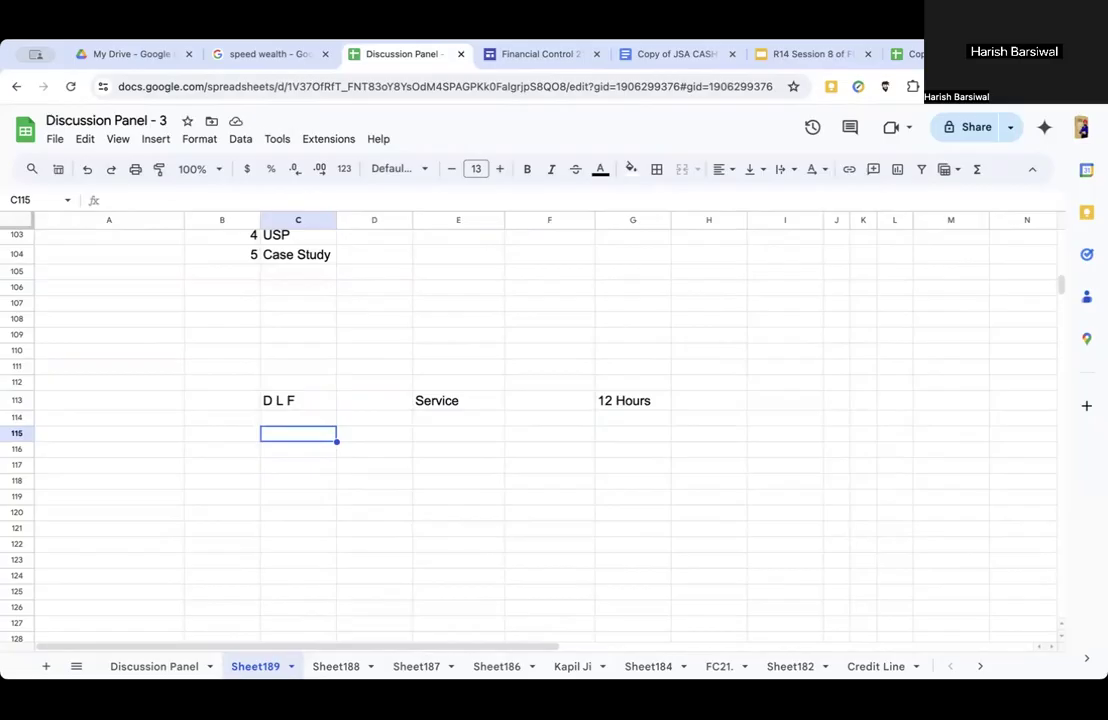
Search Google for "dlf" in a new browser tab and show the image results.
key(ctrl+t)
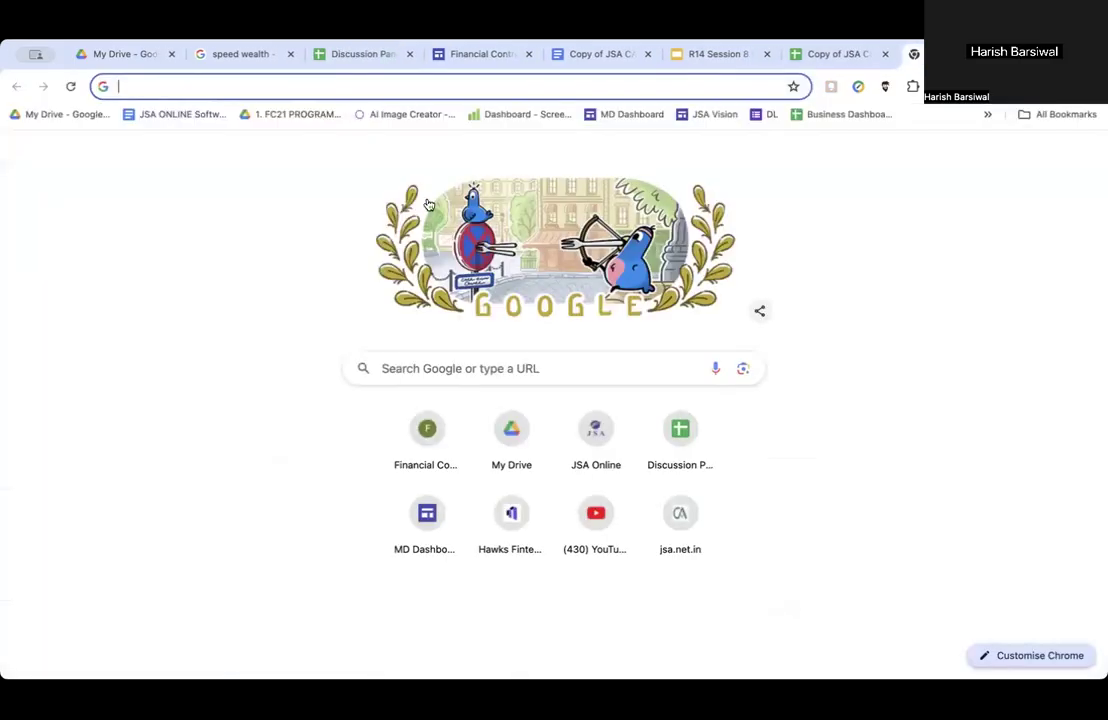
click(425, 370)
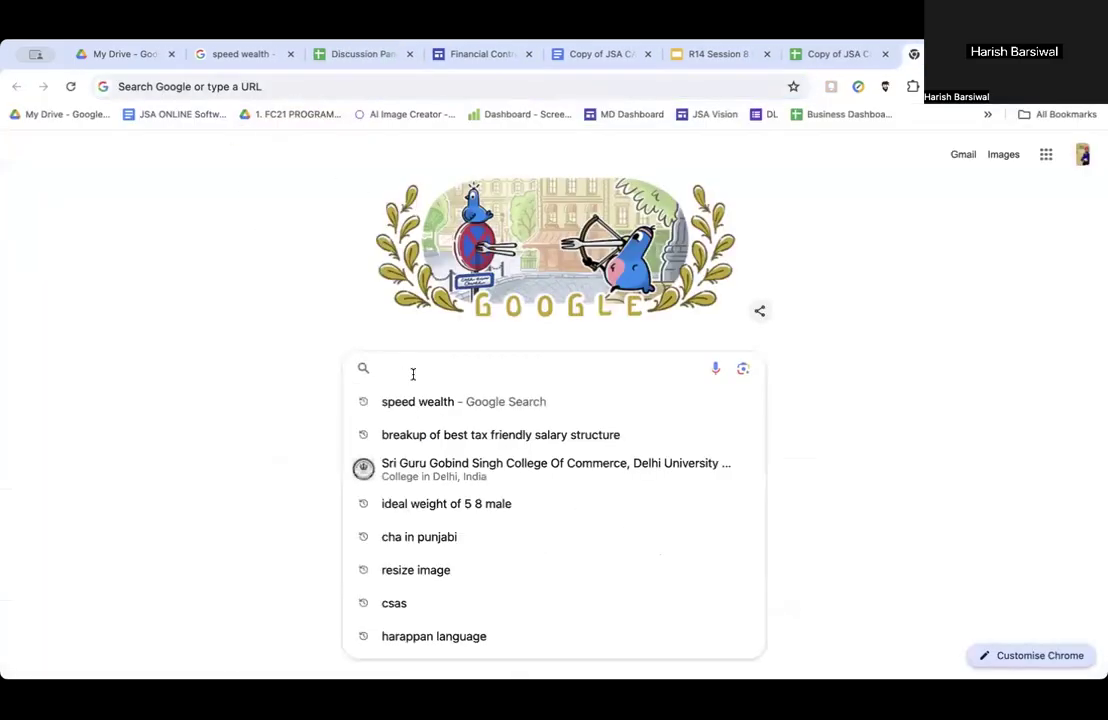
text(dlf)
key(Return)
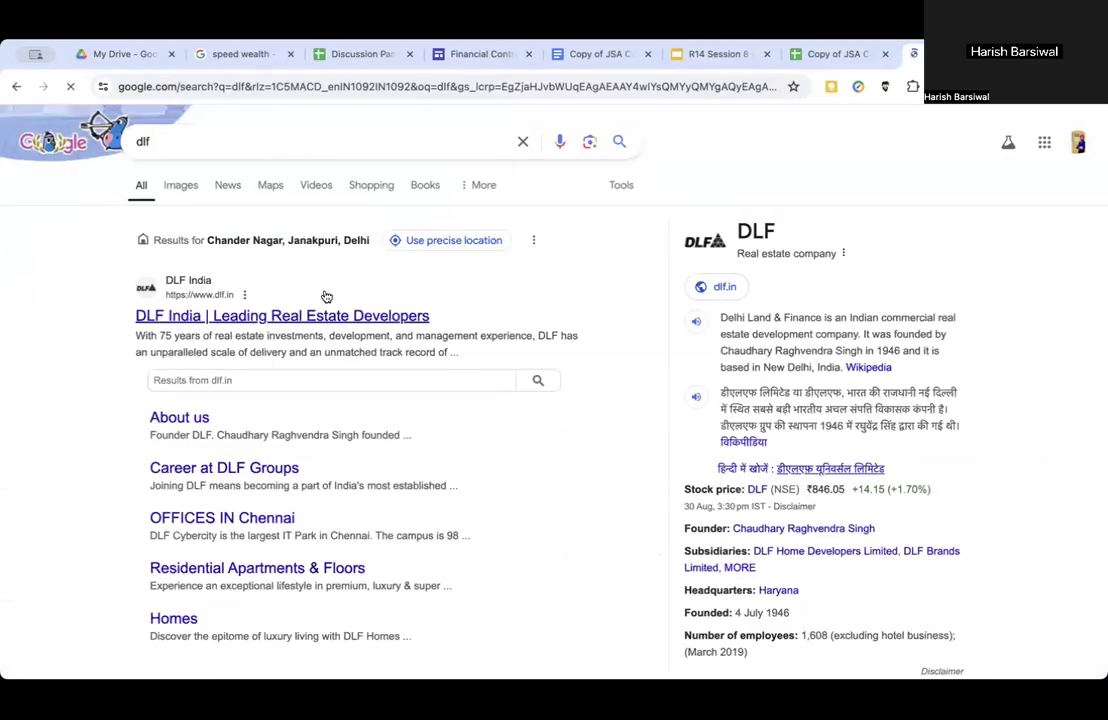
click(183, 186)
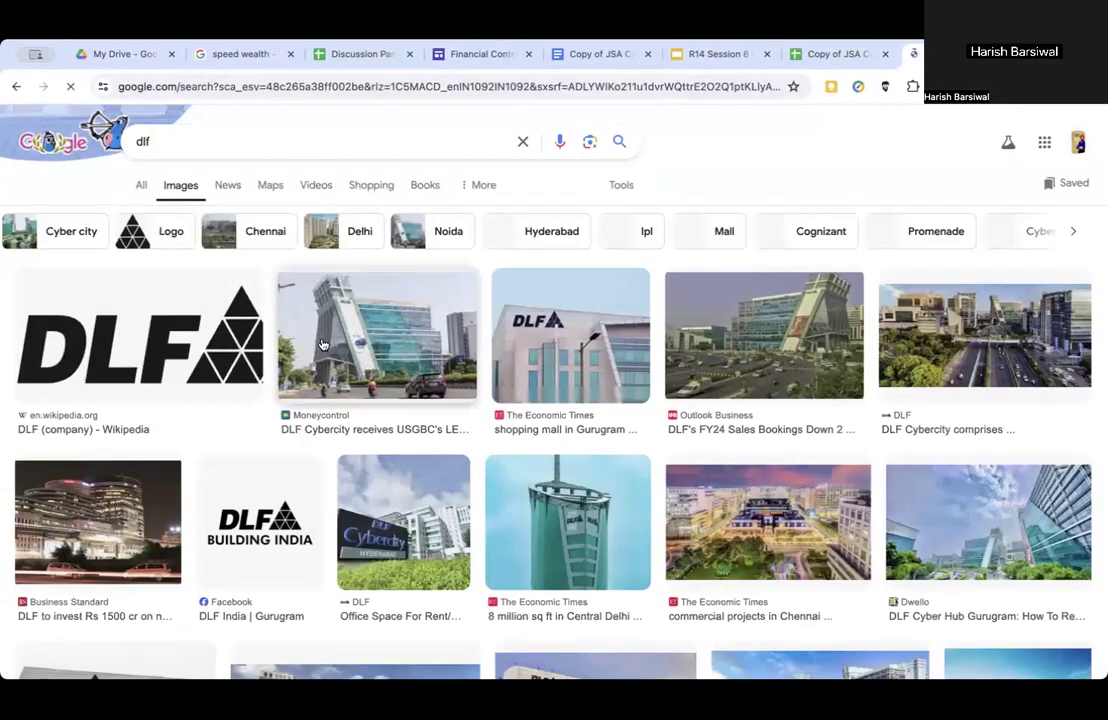
Copy the Moneycontrol photo of the DLF Cybercity building and paste it into the Discussion Panel sheet at D117.
click(402, 332)
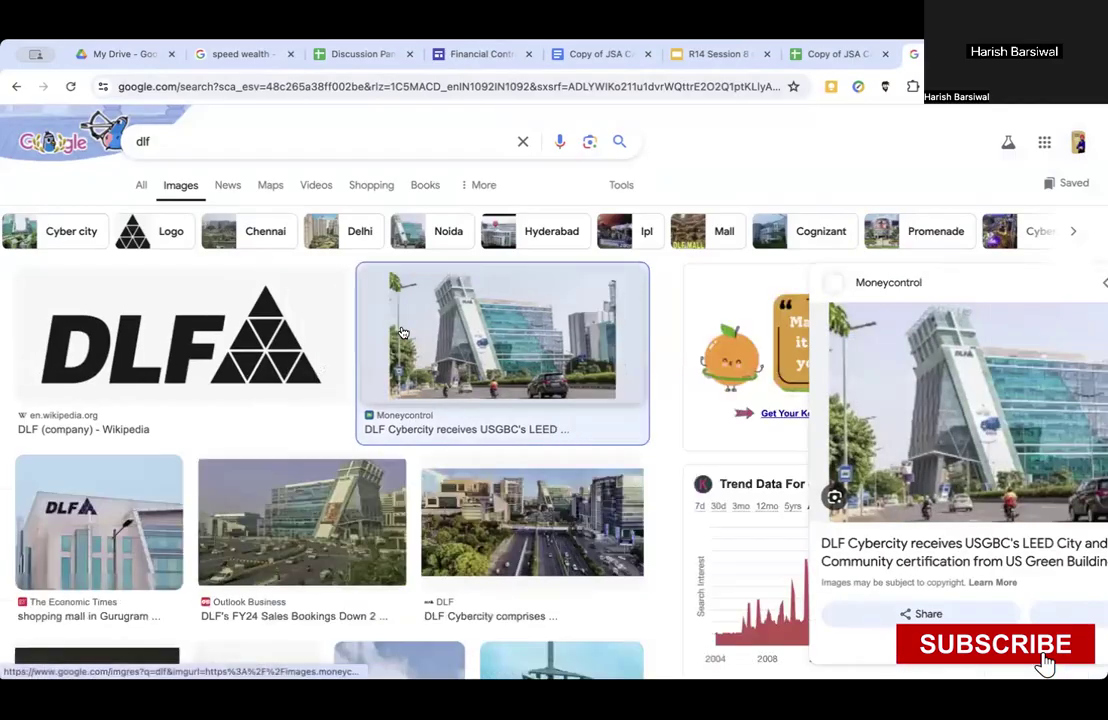
right_click(803, 370)
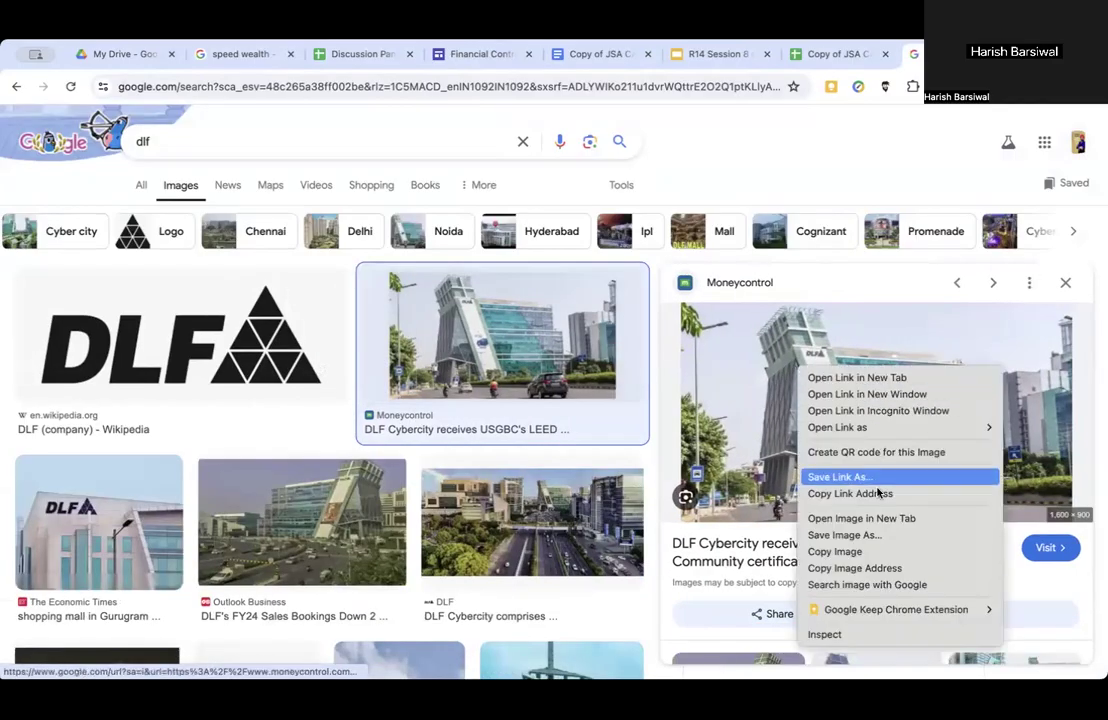
click(835, 551)
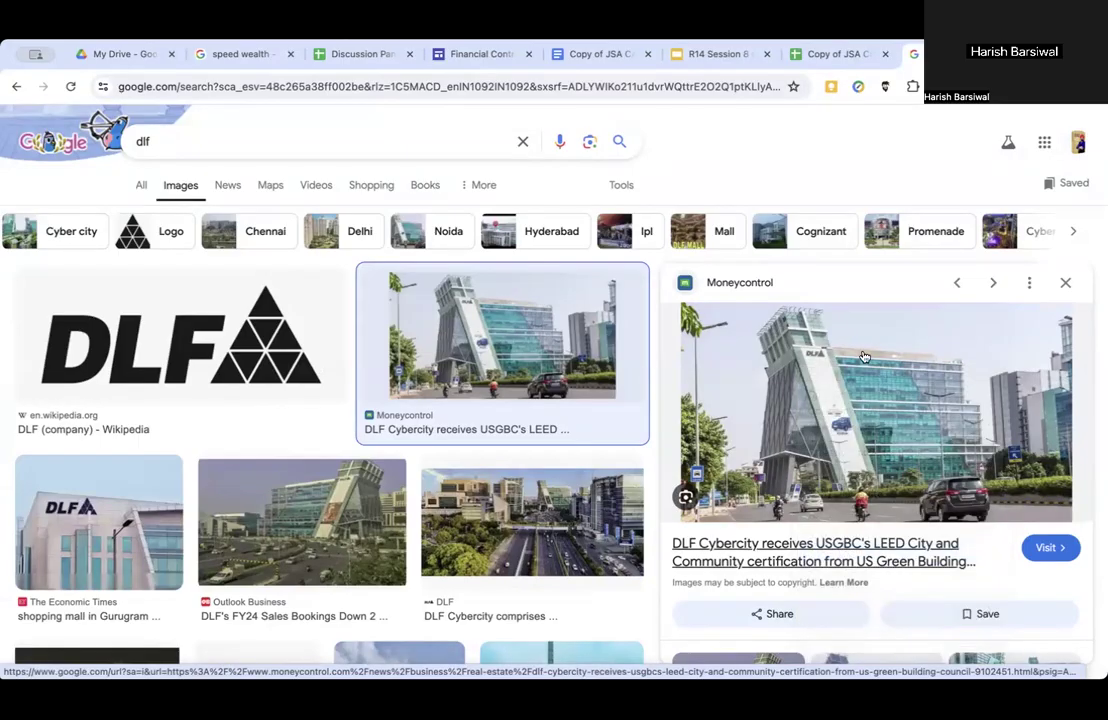
click(374, 54)
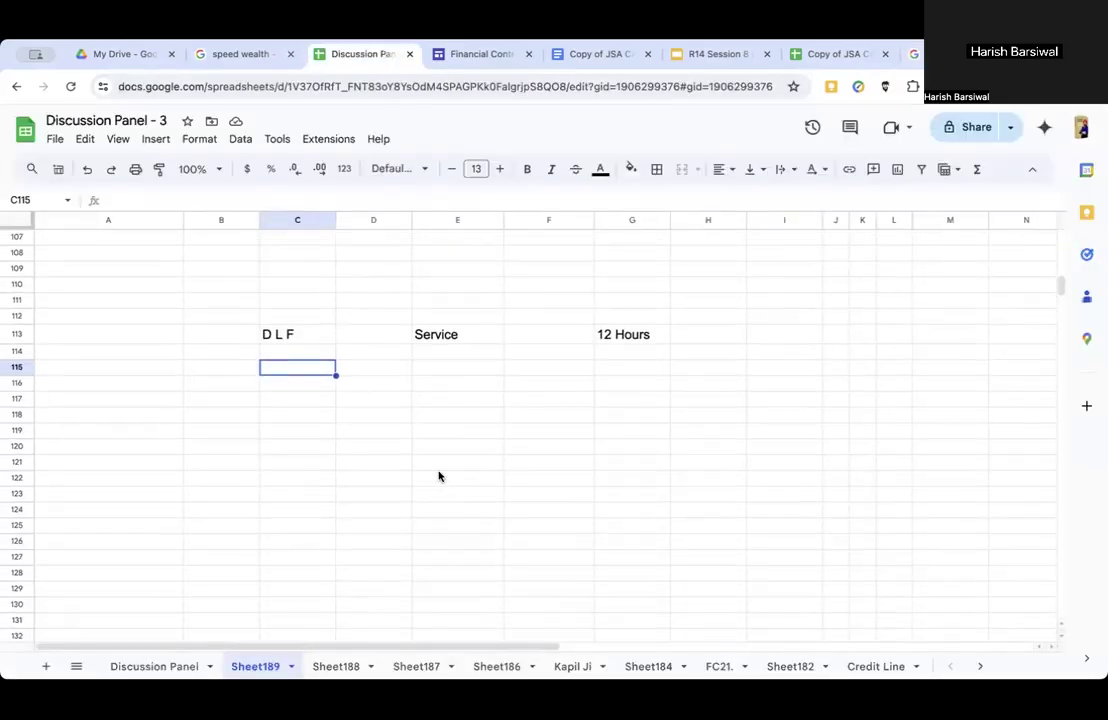
click(363, 401)
right_click(363, 401)
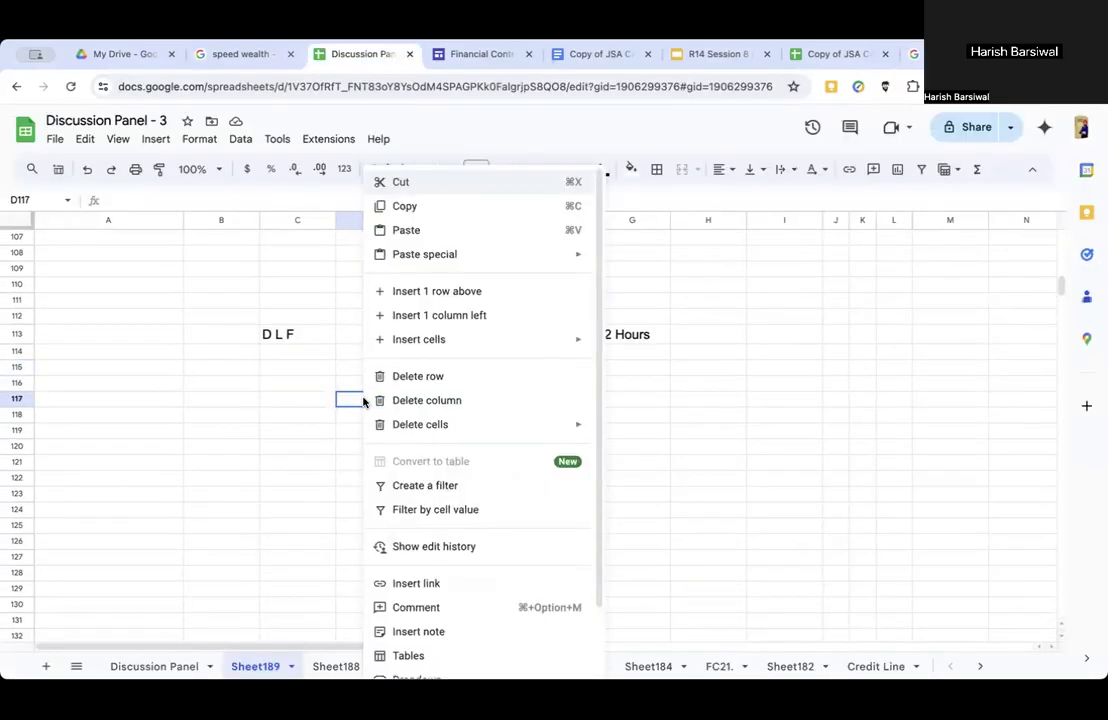
click(406, 231)
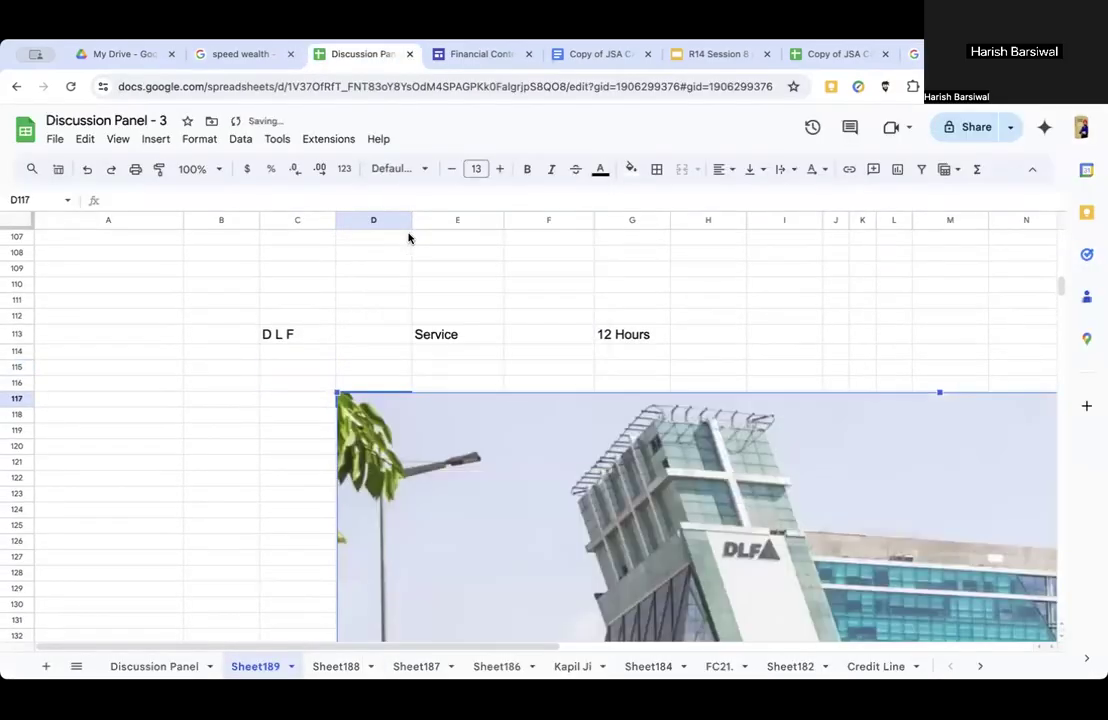
Shrink the pasted DLF building image to span about columns D to H and rows 117 to 131.
scroll(547, 451, down, 10)
scroll(540, 450, right, 3)
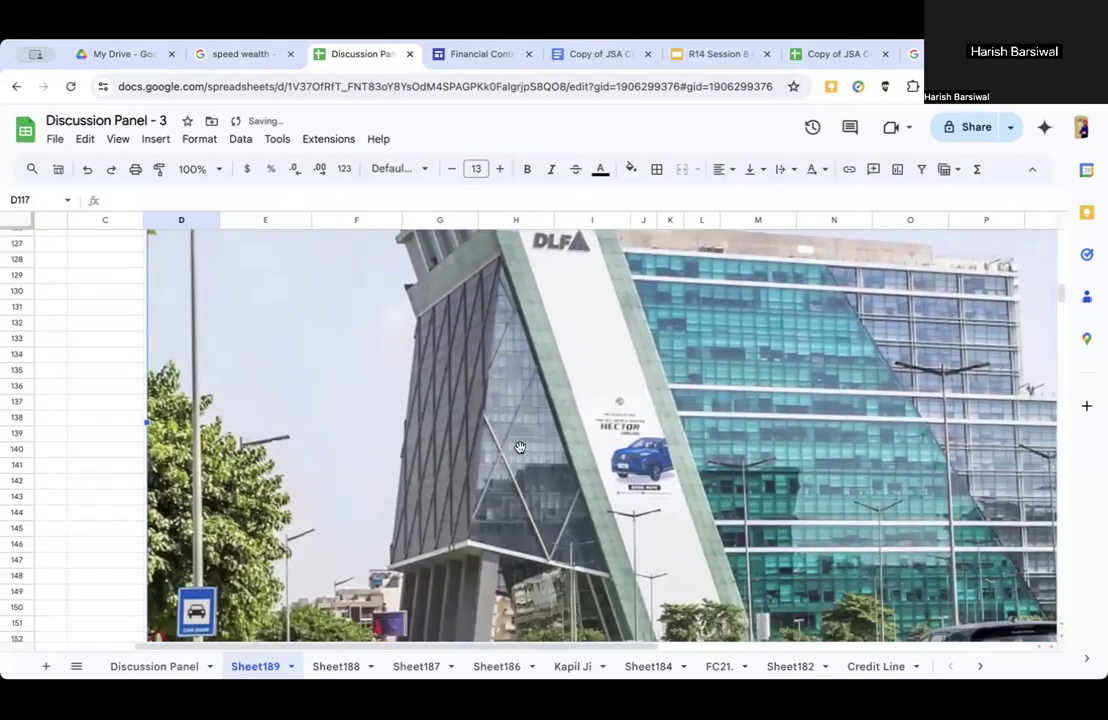
scroll(519, 447, right, 5)
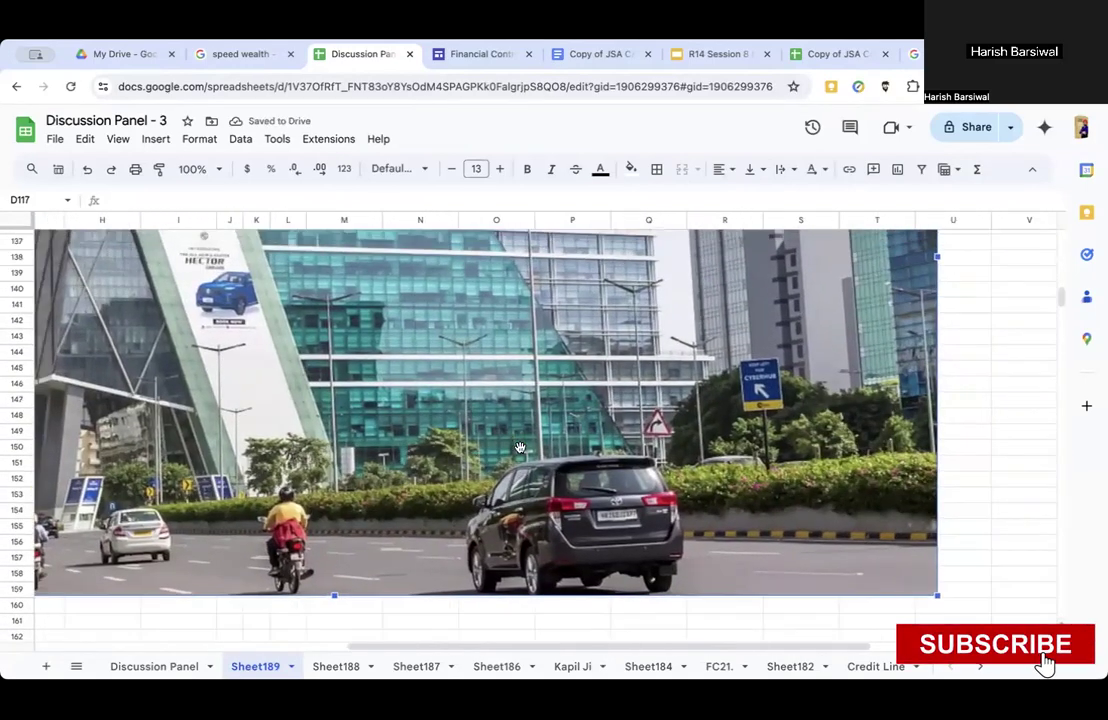
drag(334, 595, 317, 393)
scroll(317, 393, up, 4)
scroll(317, 393, left, 2)
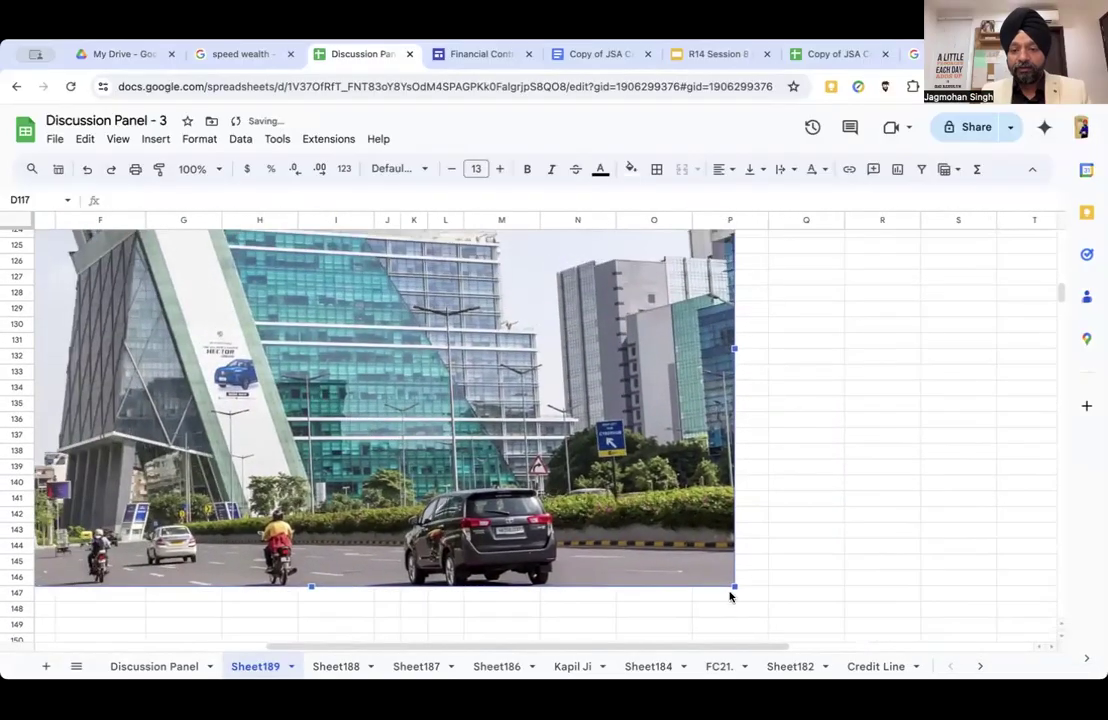
drag(735, 588, 332, 355)
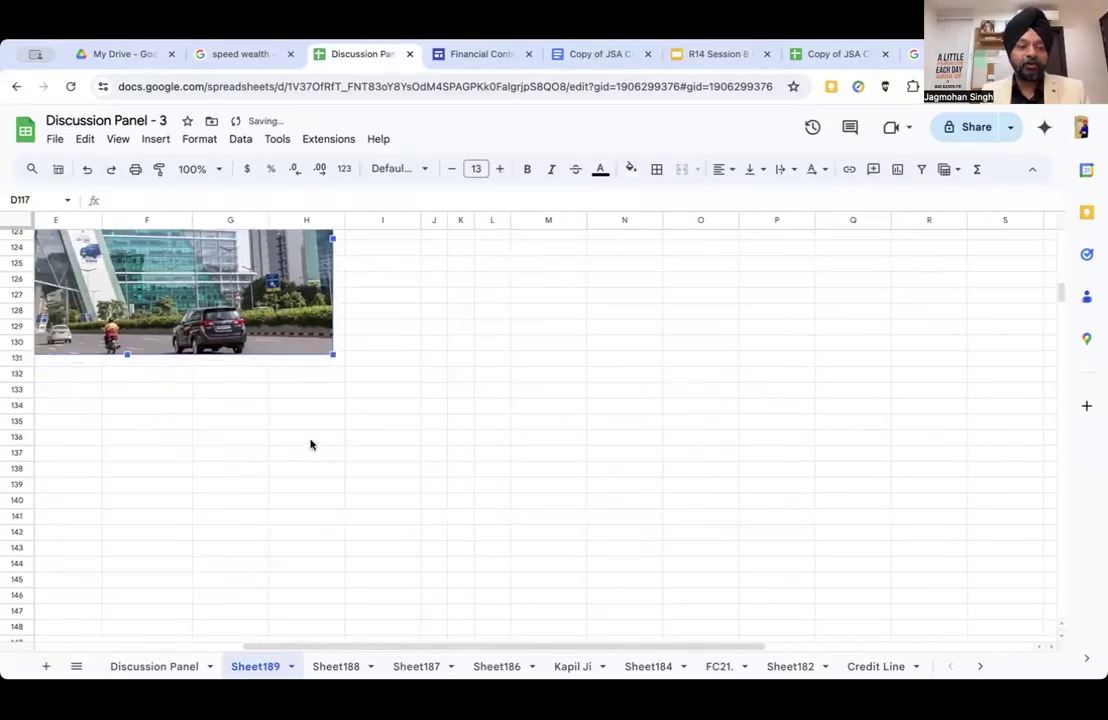
scroll(312, 445, up, 3)
scroll(312, 445, left, 2)
scroll(310, 440, up, 3)
scroll(310, 440, left, 1)
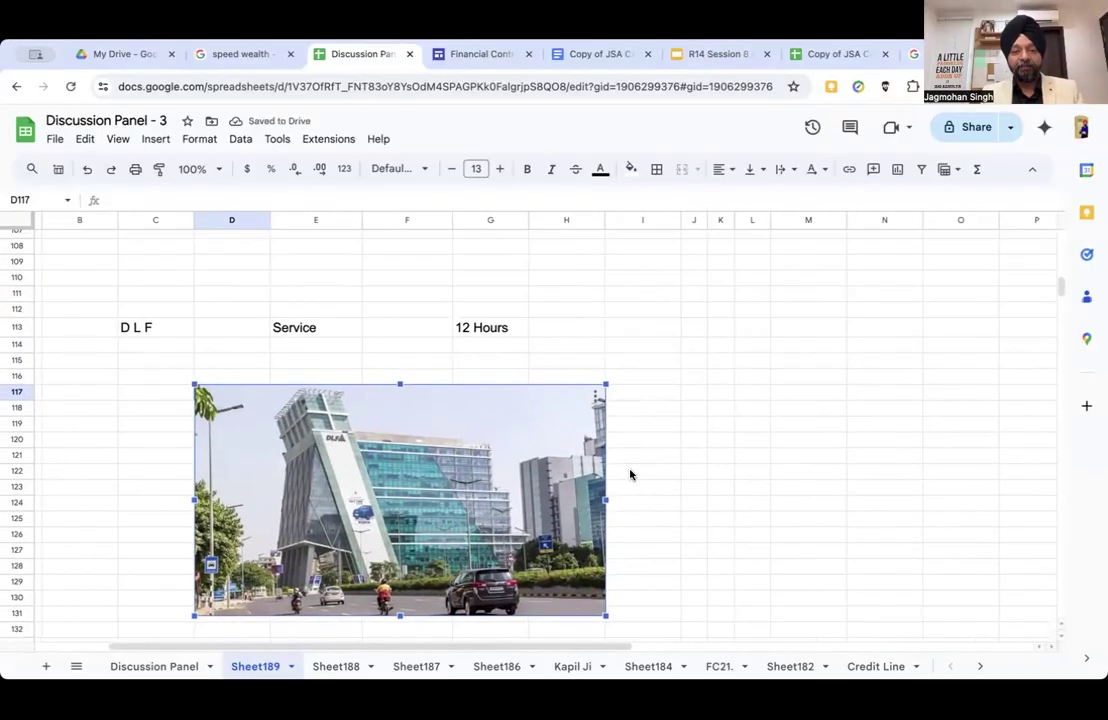
scroll(737, 481, down, 1)
scroll(737, 481, left, 1)
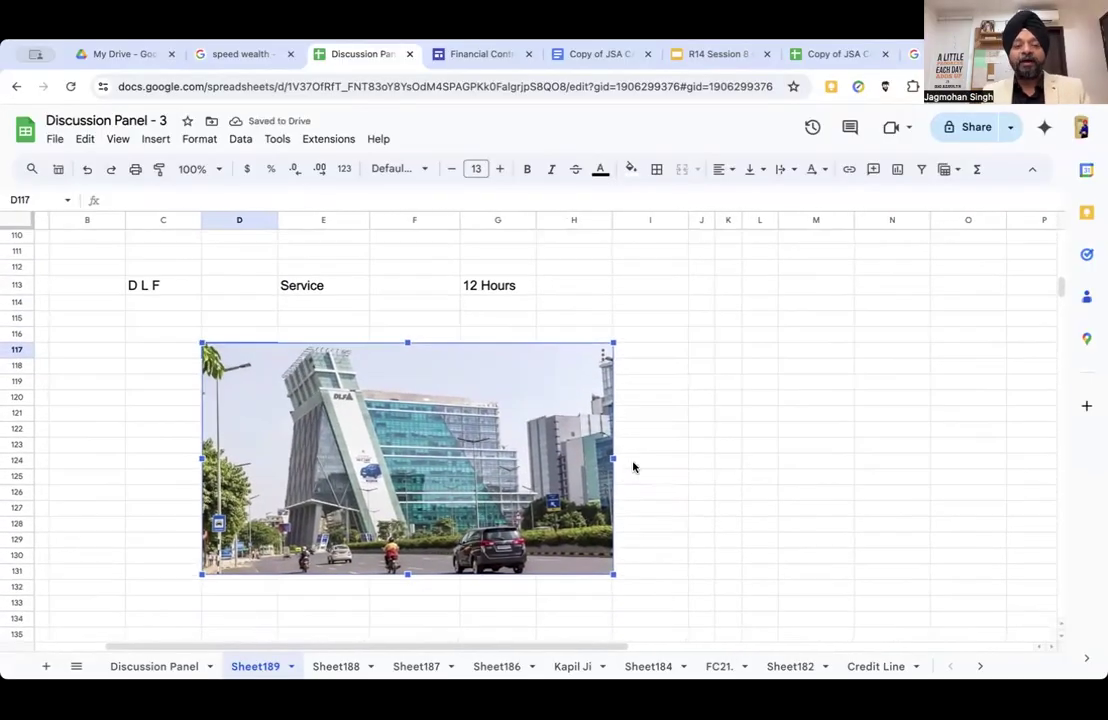
Enter "> Story" in D114, between the D L F row and the building image.
click(141, 287)
click(352, 435)
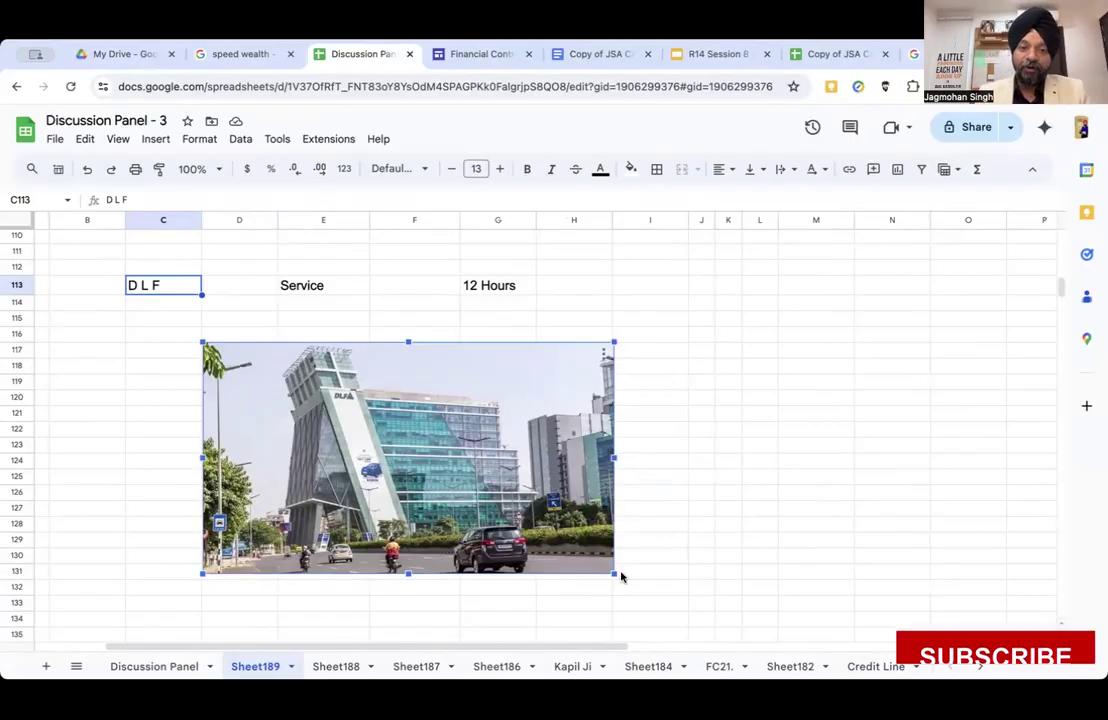
click(726, 462)
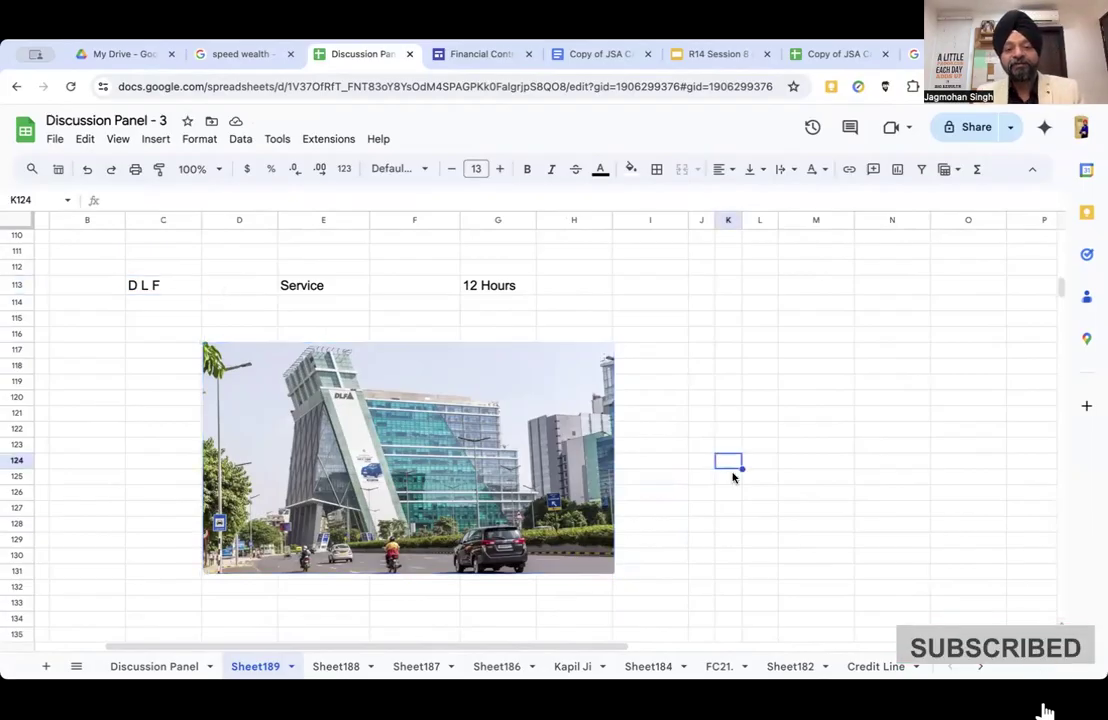
click(219, 303)
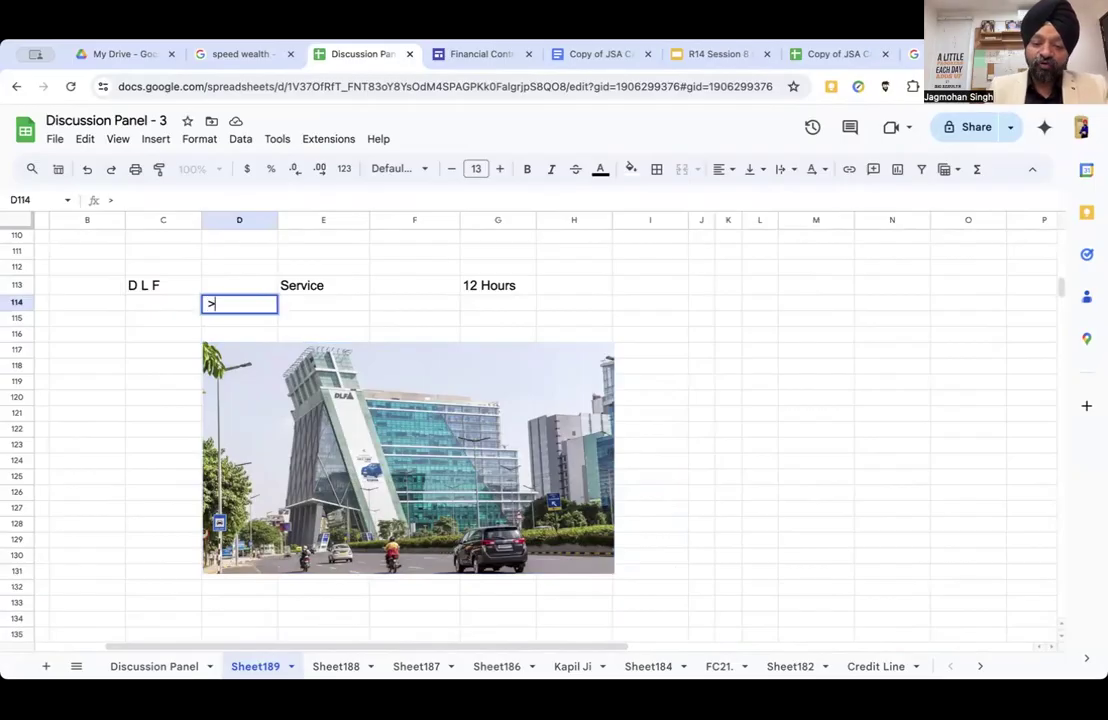
key(Return)
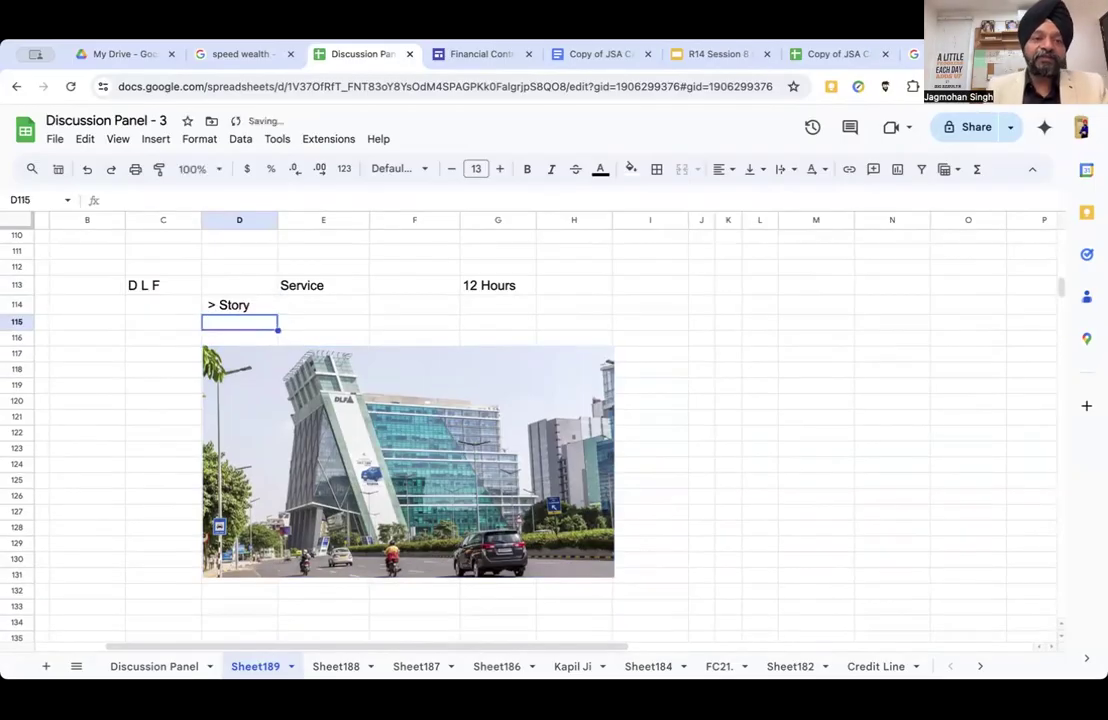
Replace the "speed wealth" Google image search with a search for "daryaganj restaurant".
click(226, 55)
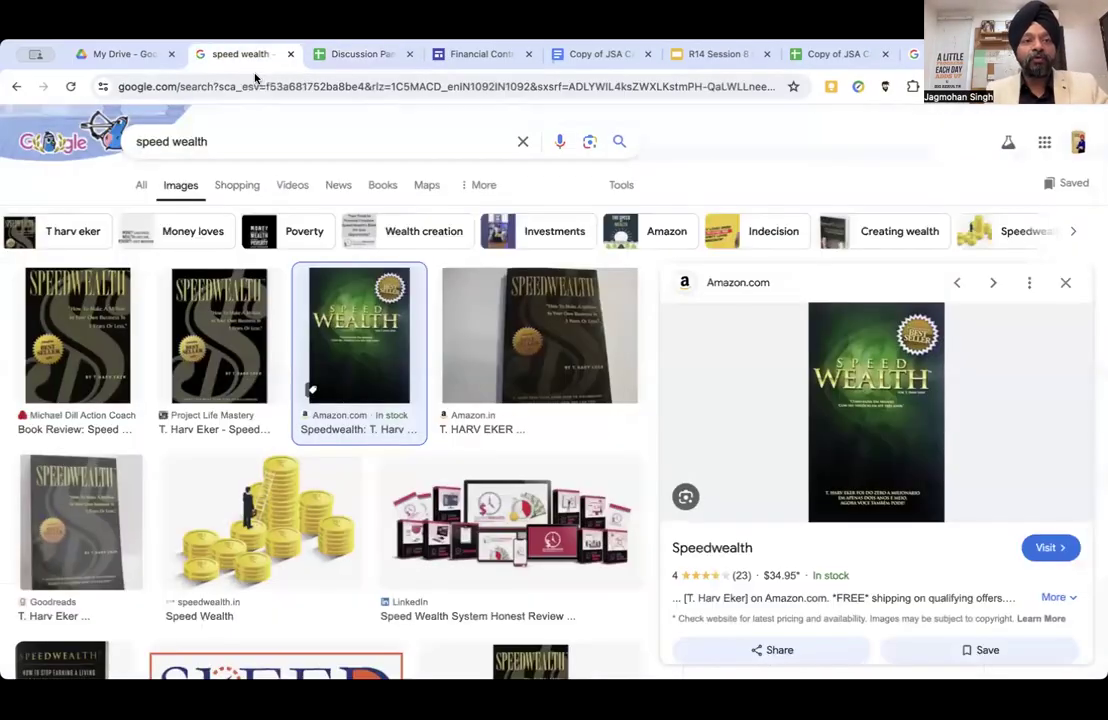
click(218, 137)
key(ctrl+a)
text(da)
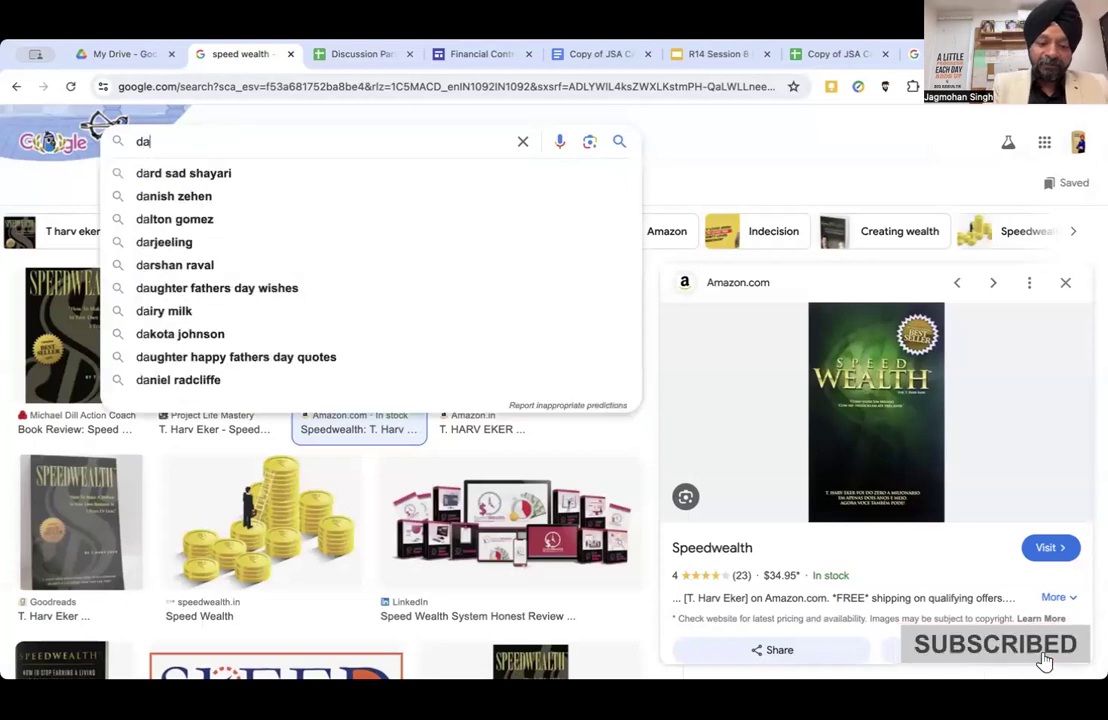
text(ryaganj resta)
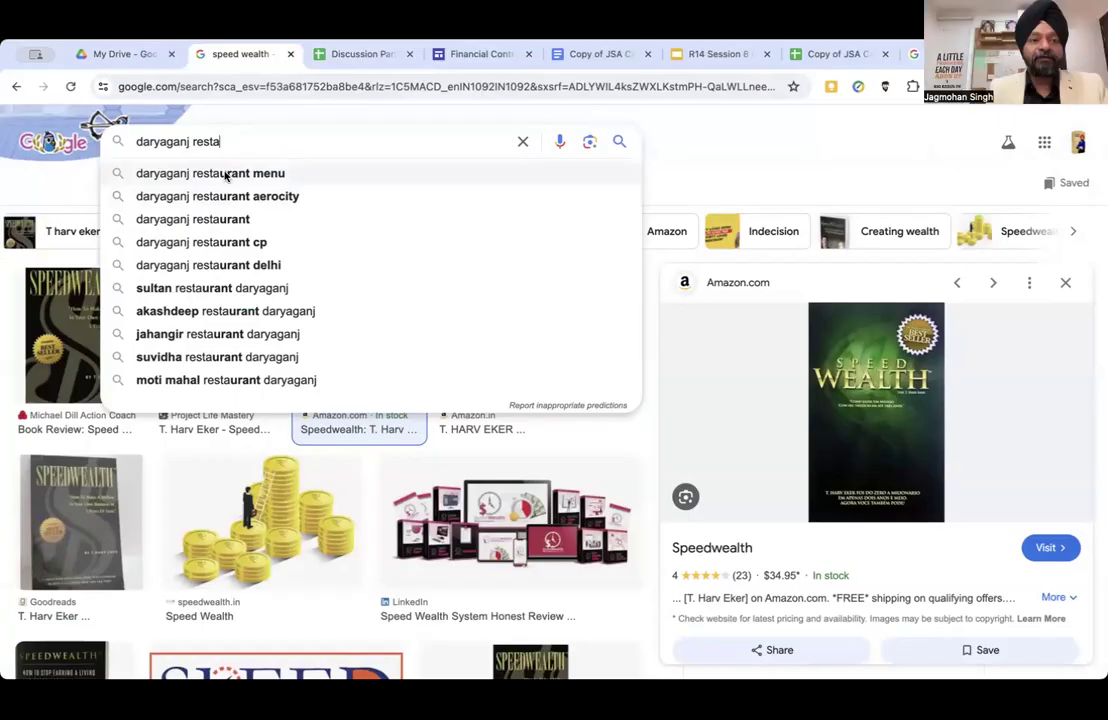
click(225, 219)
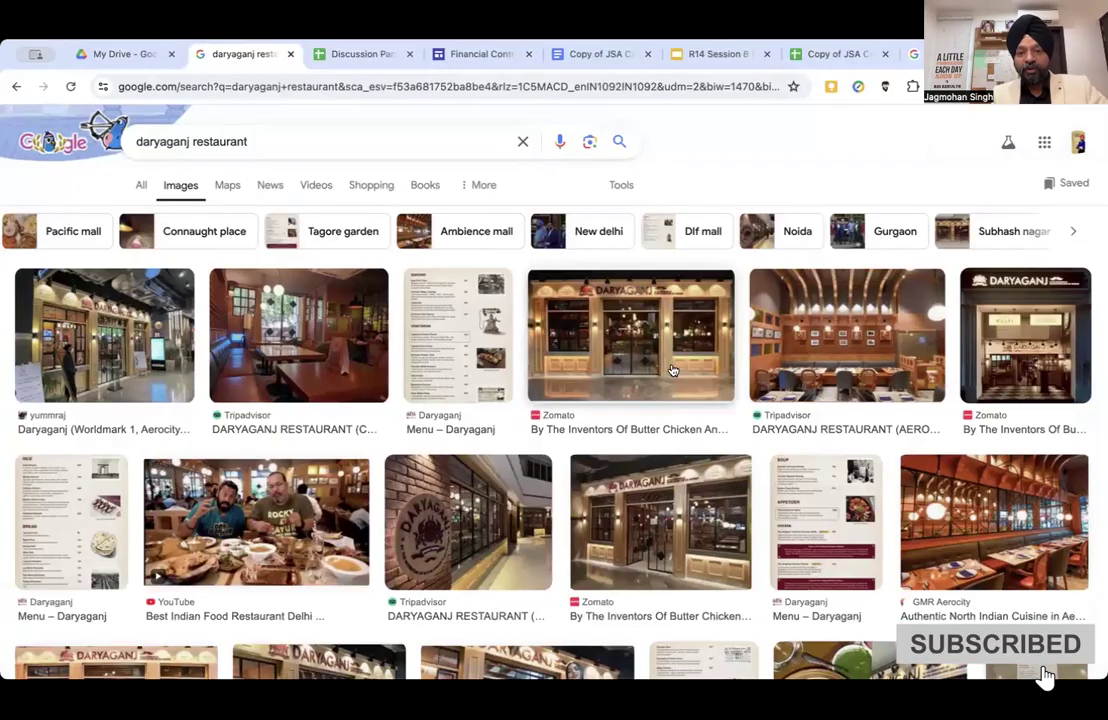
Preview the Zomato storefront photos of Daryaganj and open the Zomato page for its Connaught Place restaurant.
click(626, 334)
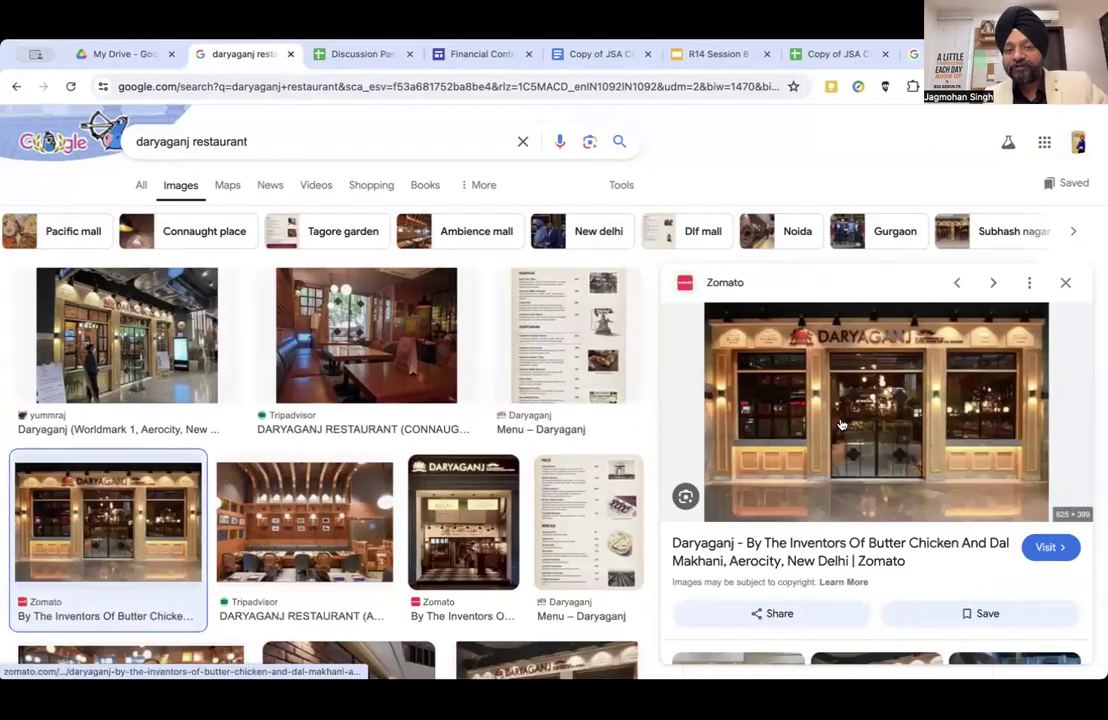
click(430, 527)
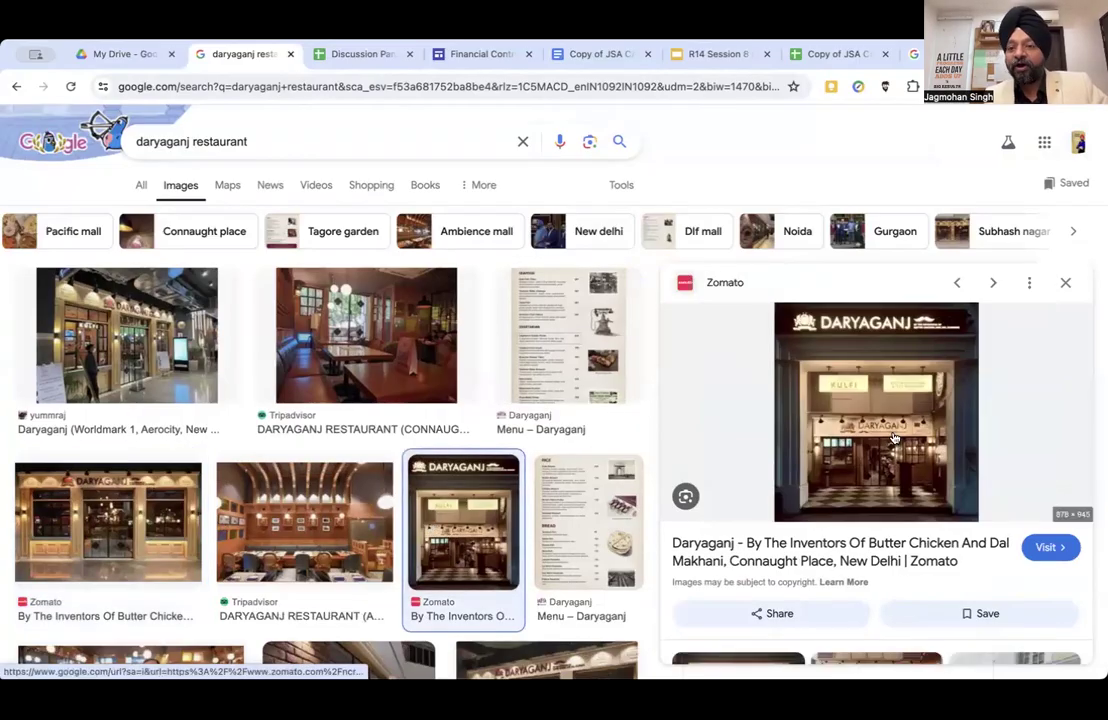
click(895, 437)
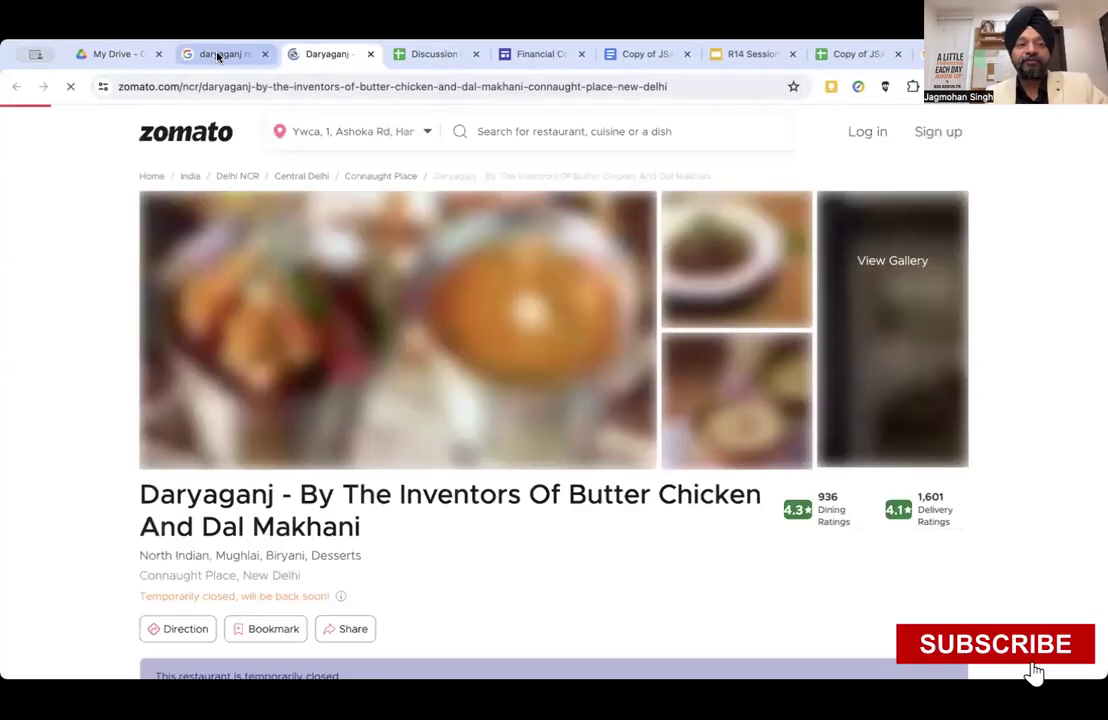
Examine the Zomato page's overview, reviews and similar restaurants, and return to the DLF building image in the Discussion Panel sheet.
scroll(435, 400, down, 2)
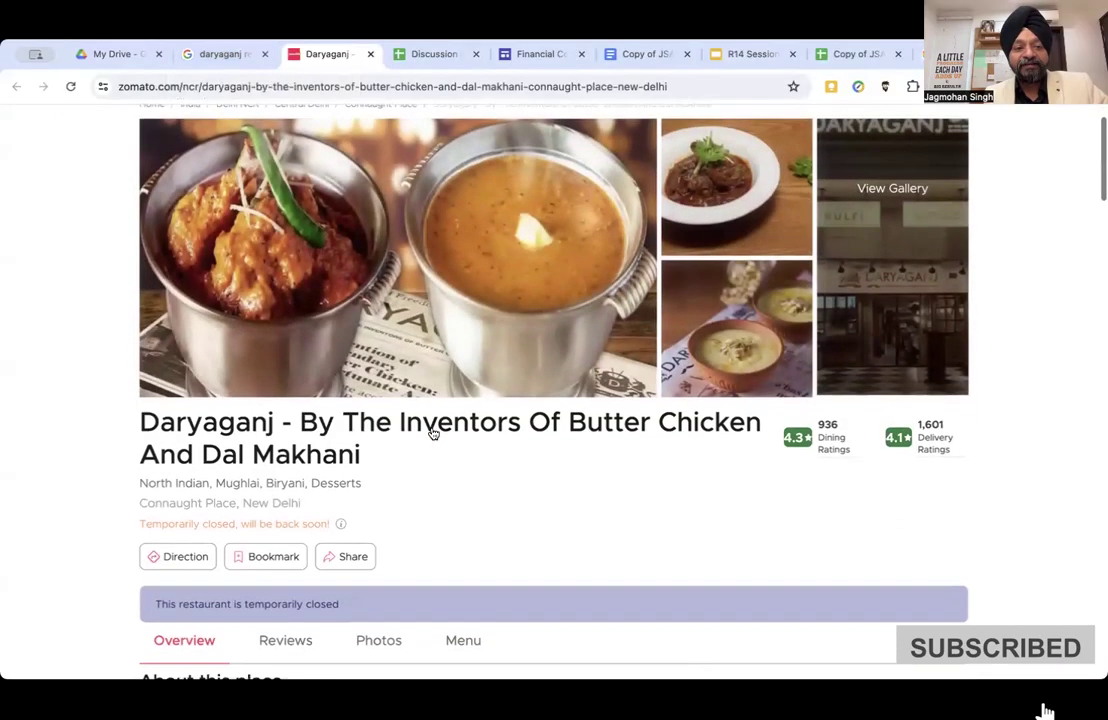
scroll(489, 500, down, 3)
scroll(490, 502, up, 4)
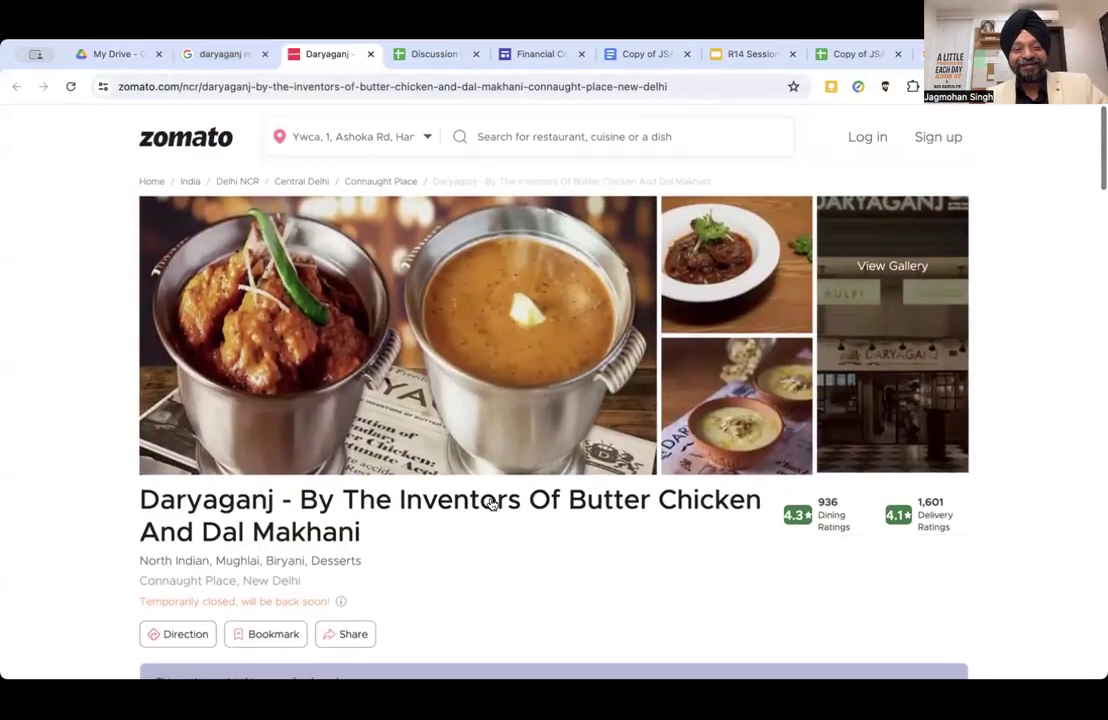
scroll(513, 366, down, 5)
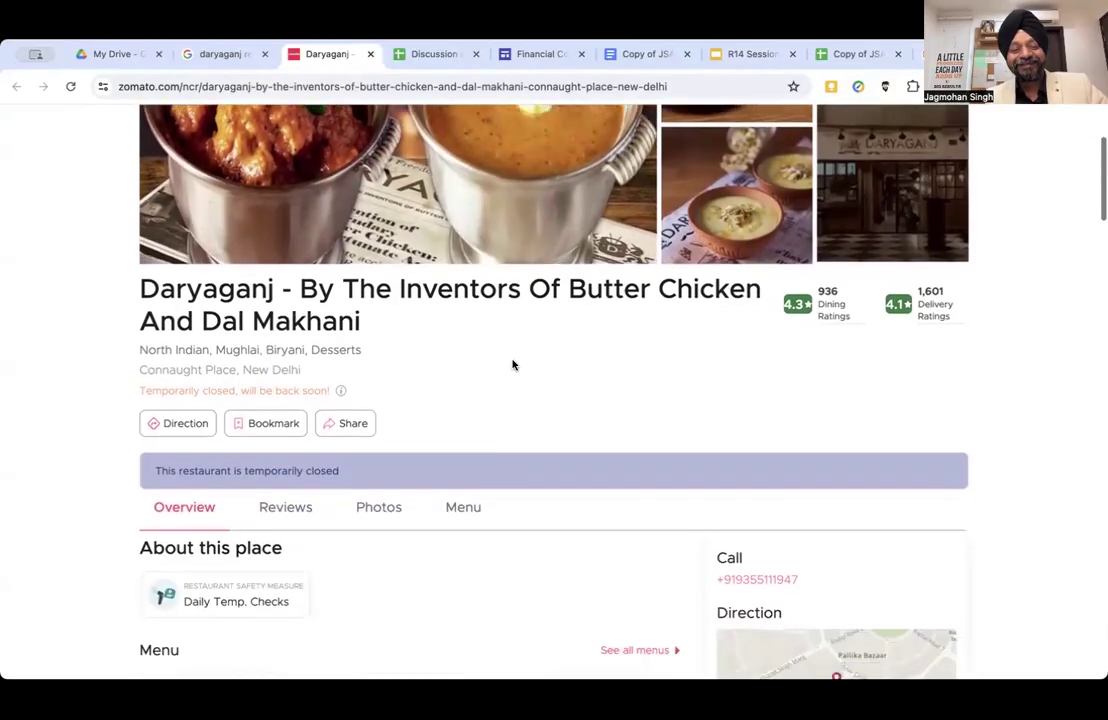
scroll(513, 366, down, 5)
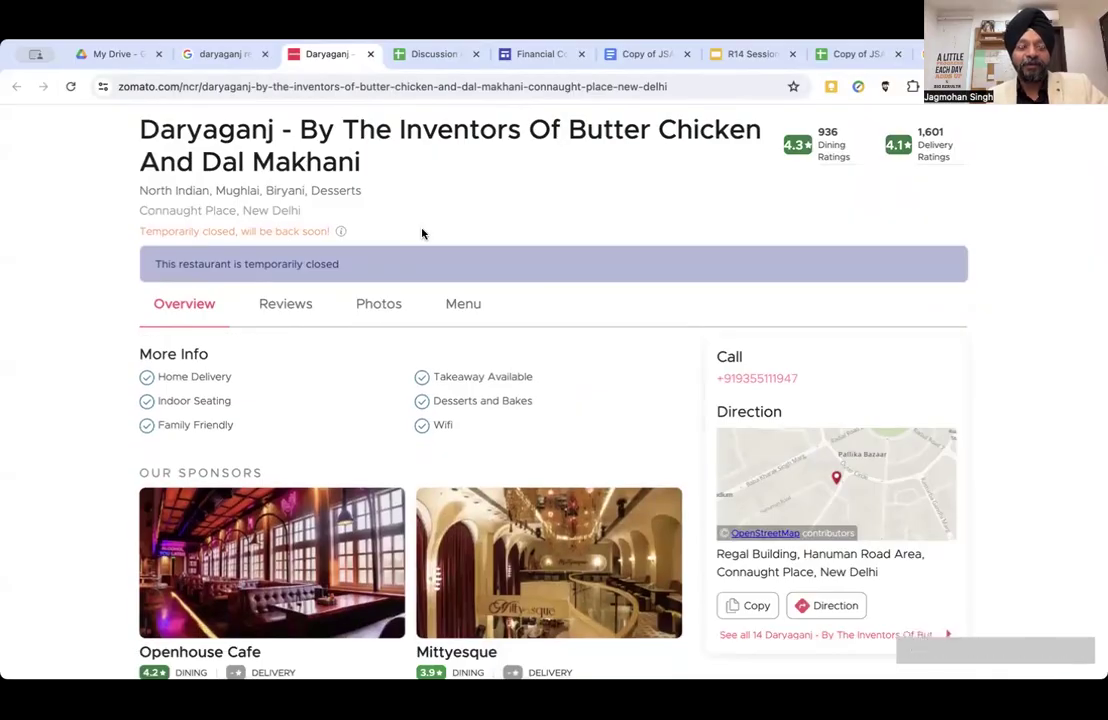
scroll(421, 233, down, 6)
scroll(421, 233, down, 3)
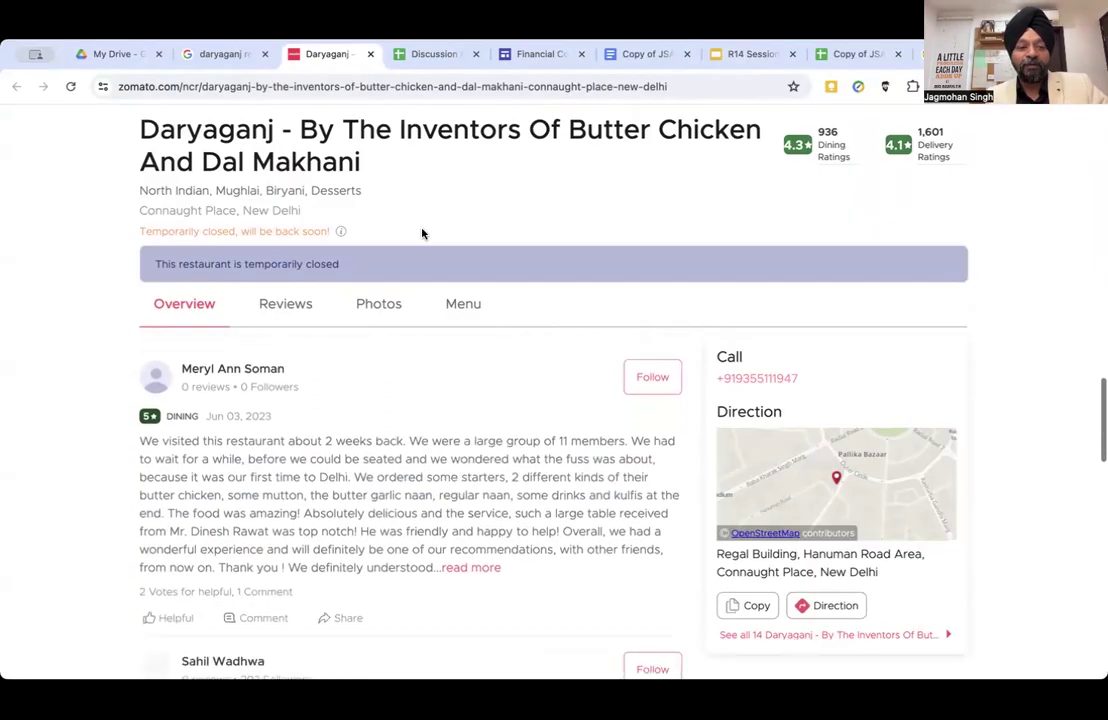
scroll(339, 440, down, 4)
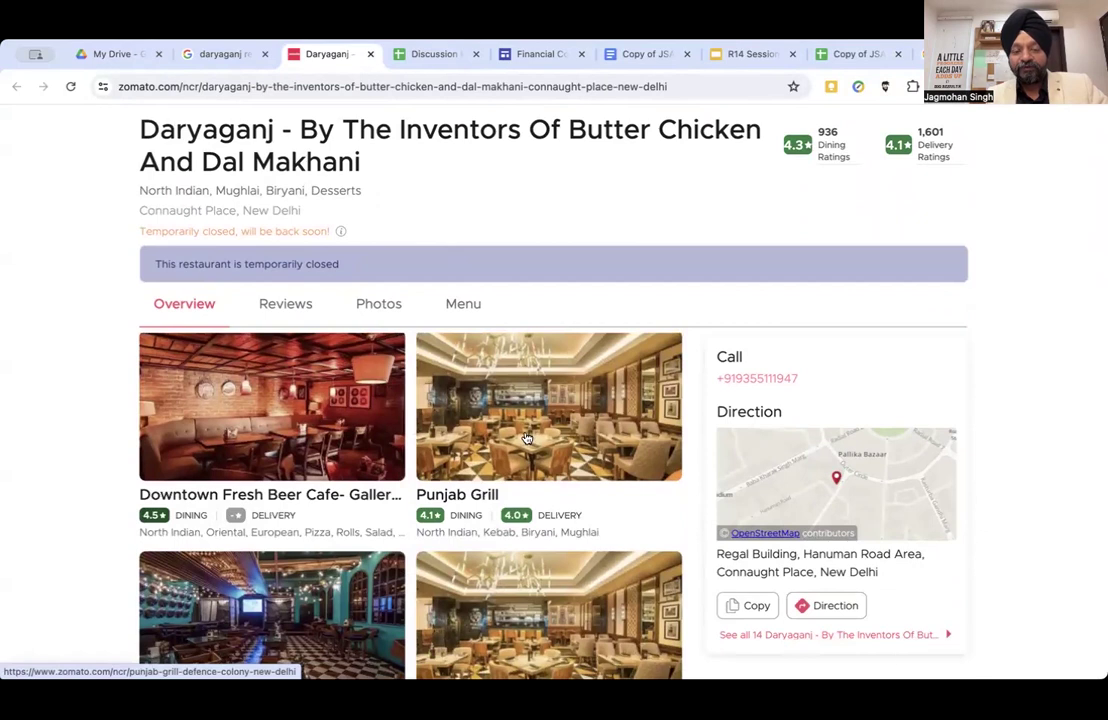
click(436, 56)
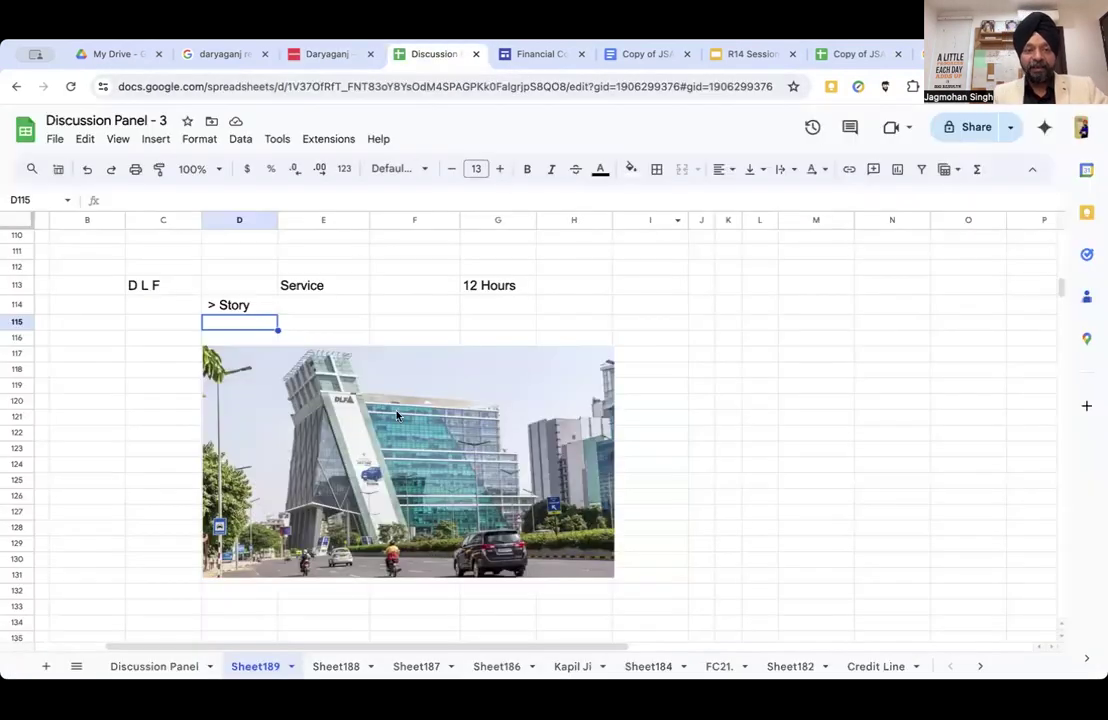
click(343, 428)
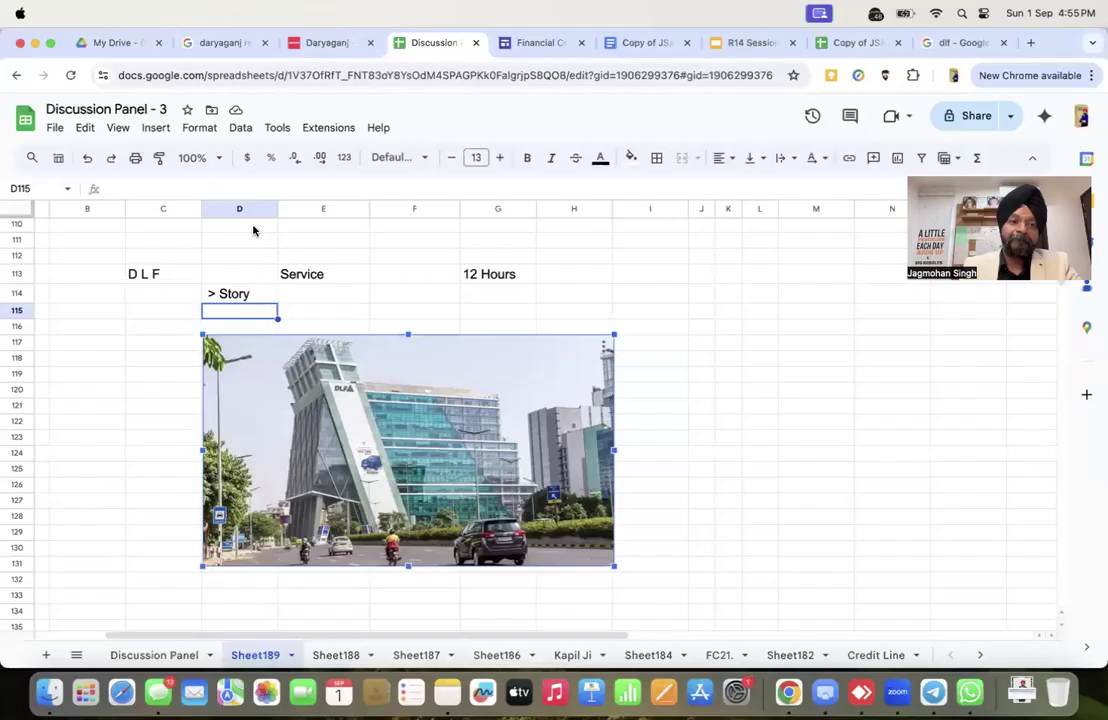
click(216, 46)
click(166, 76)
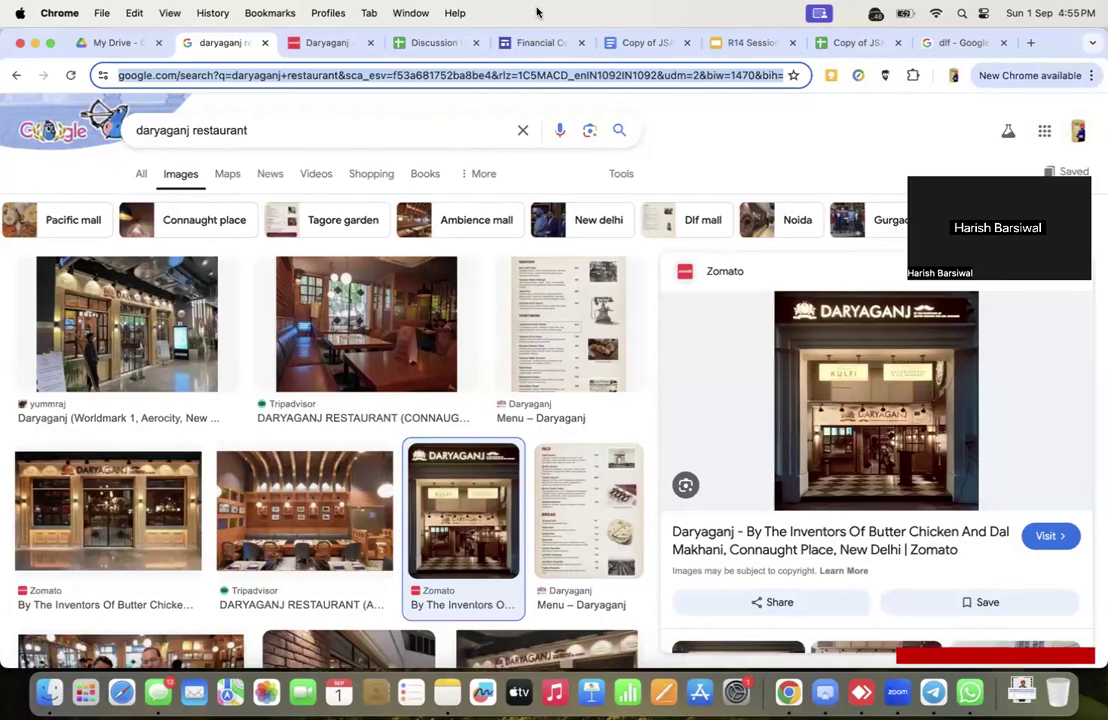
click(284, 75)
key(super+a)
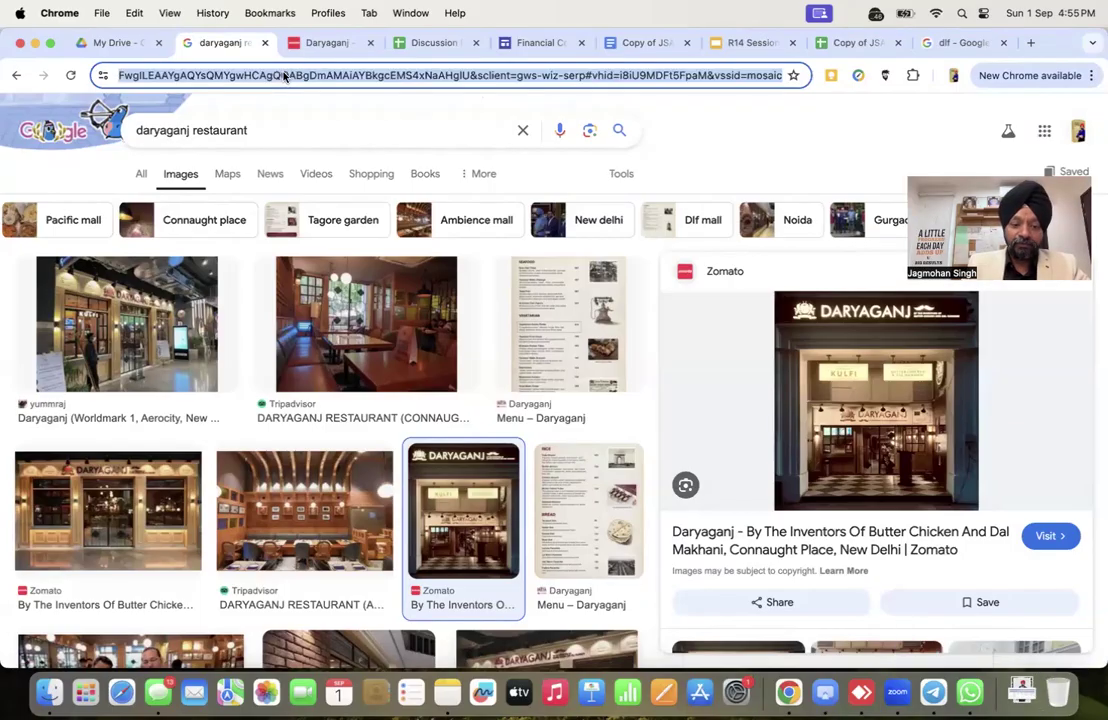
text(www)
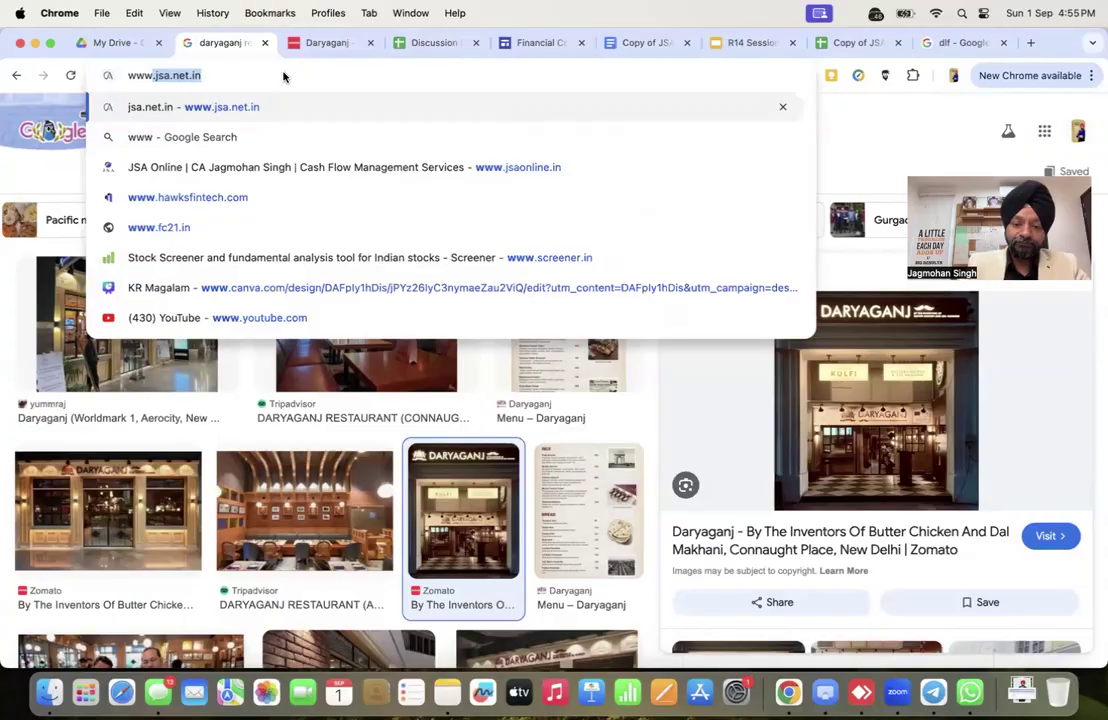
key(Right)
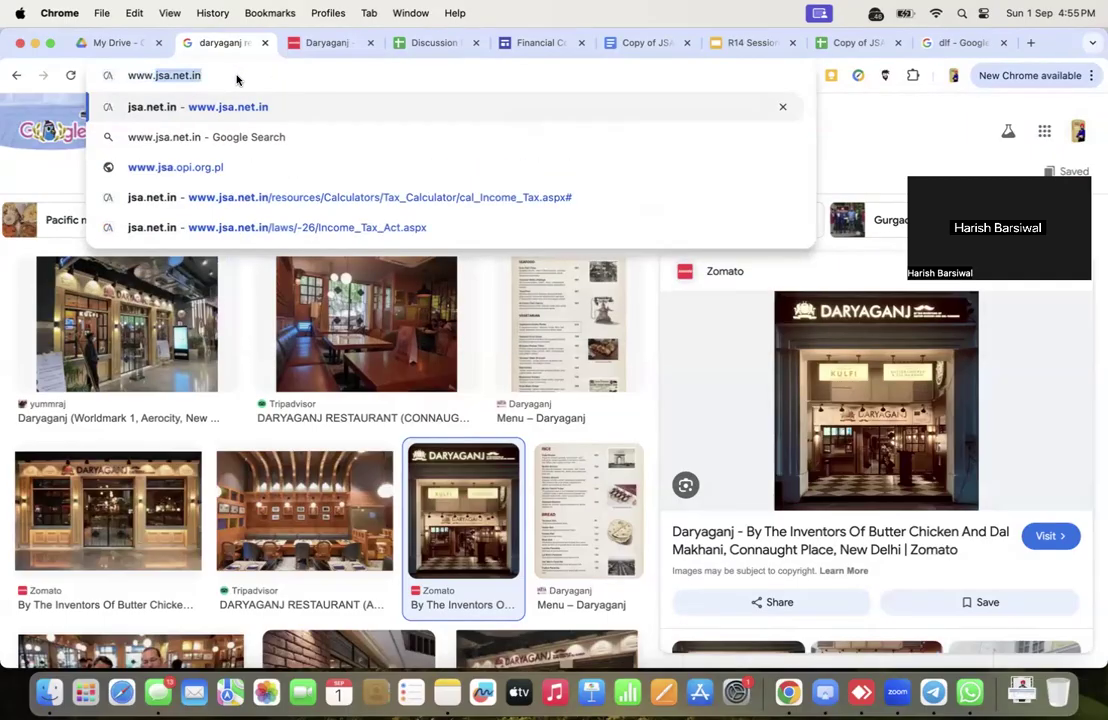
text(just)
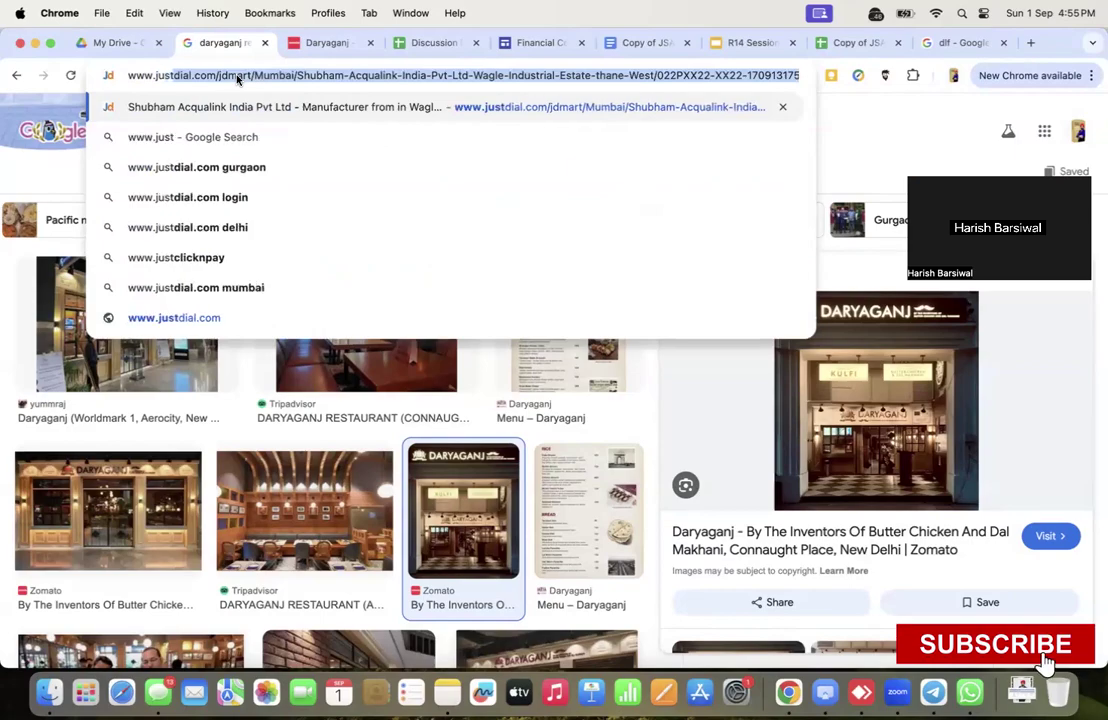
text(pro)
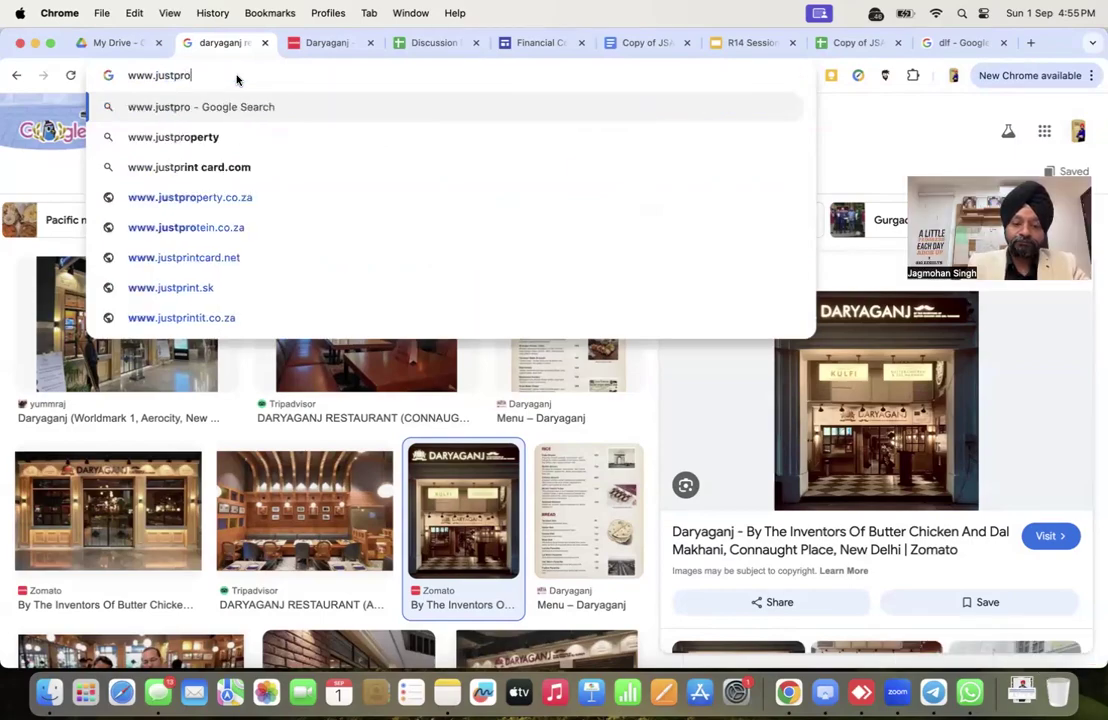
text(te)
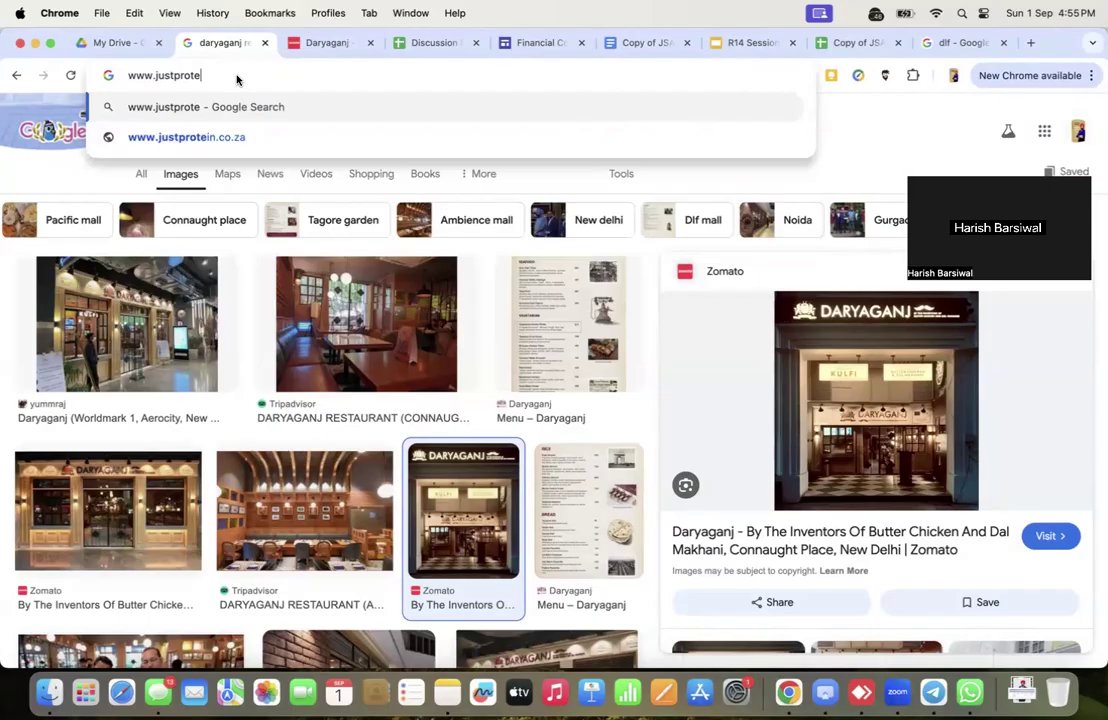
text(x)
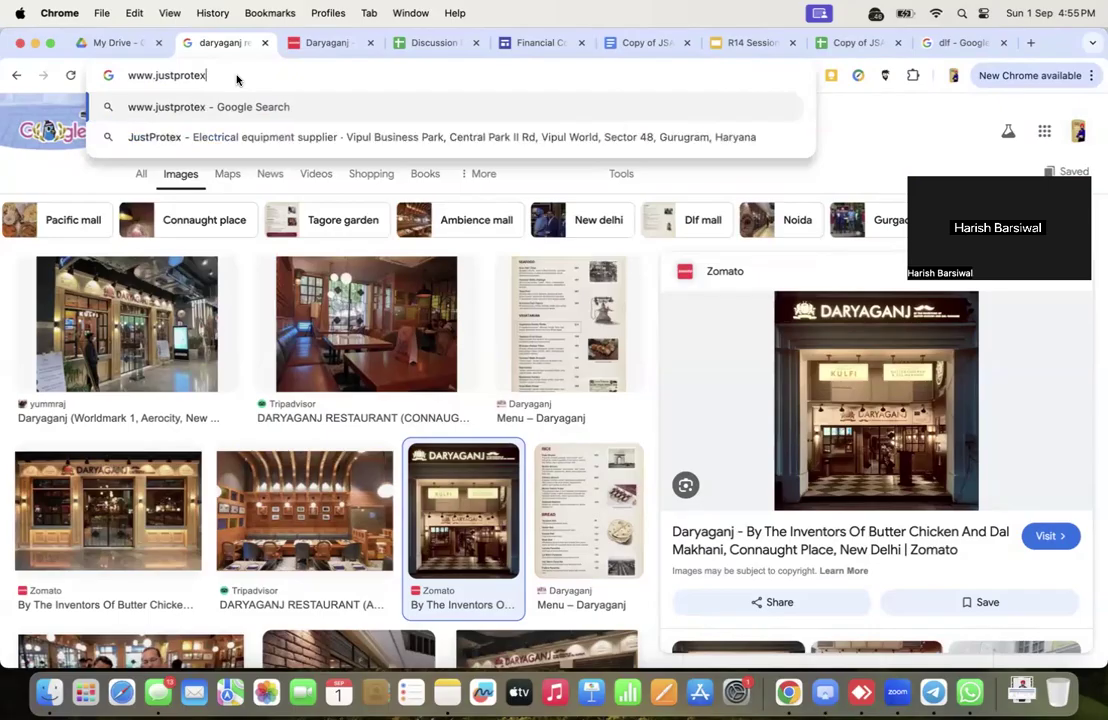
text(.com)
key(Return)
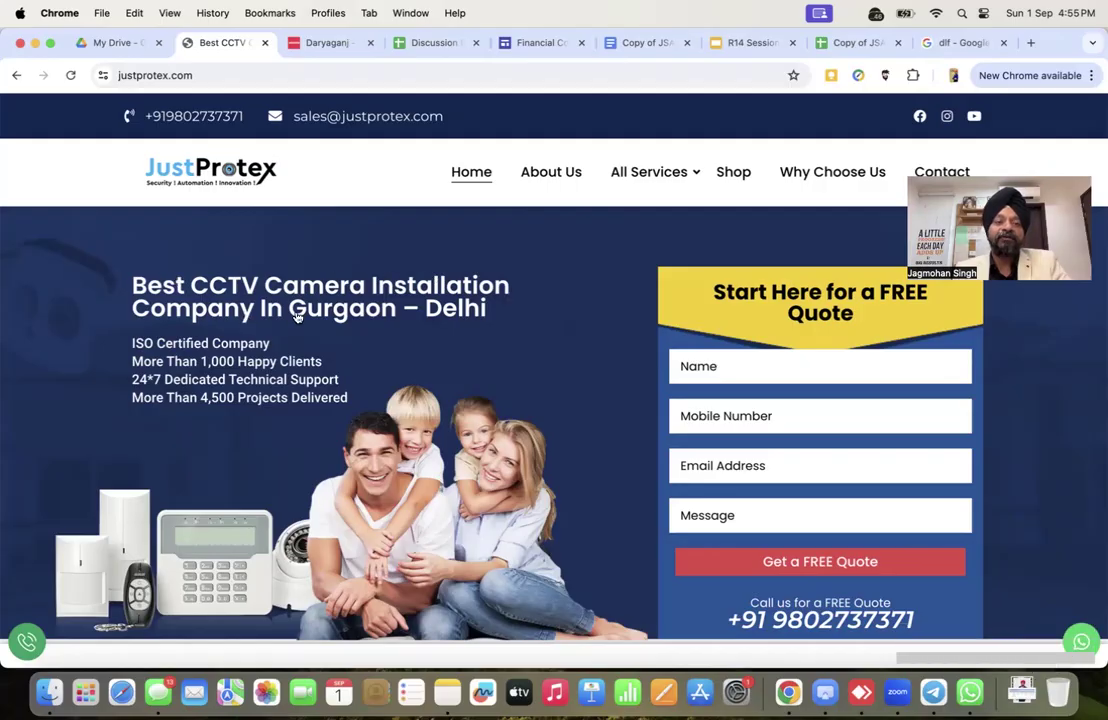
Examine the JustProtex home page's headline, company claims, quote form and service categories.
scroll(528, 342, down, 1)
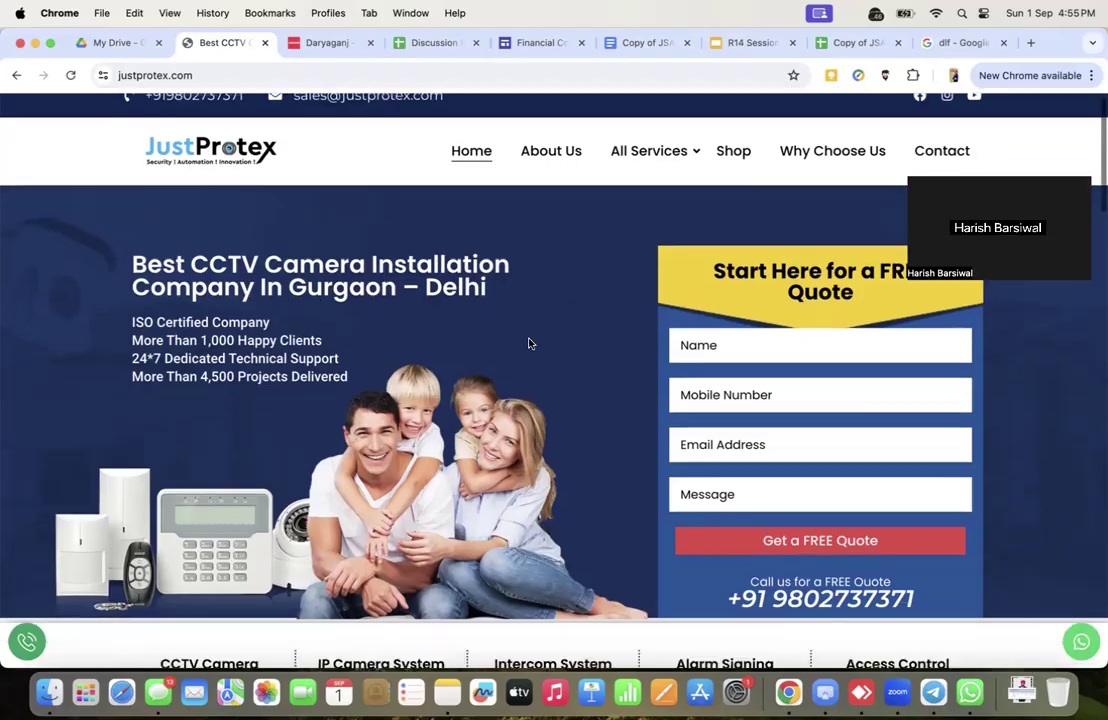
scroll(530, 343, up, 1)
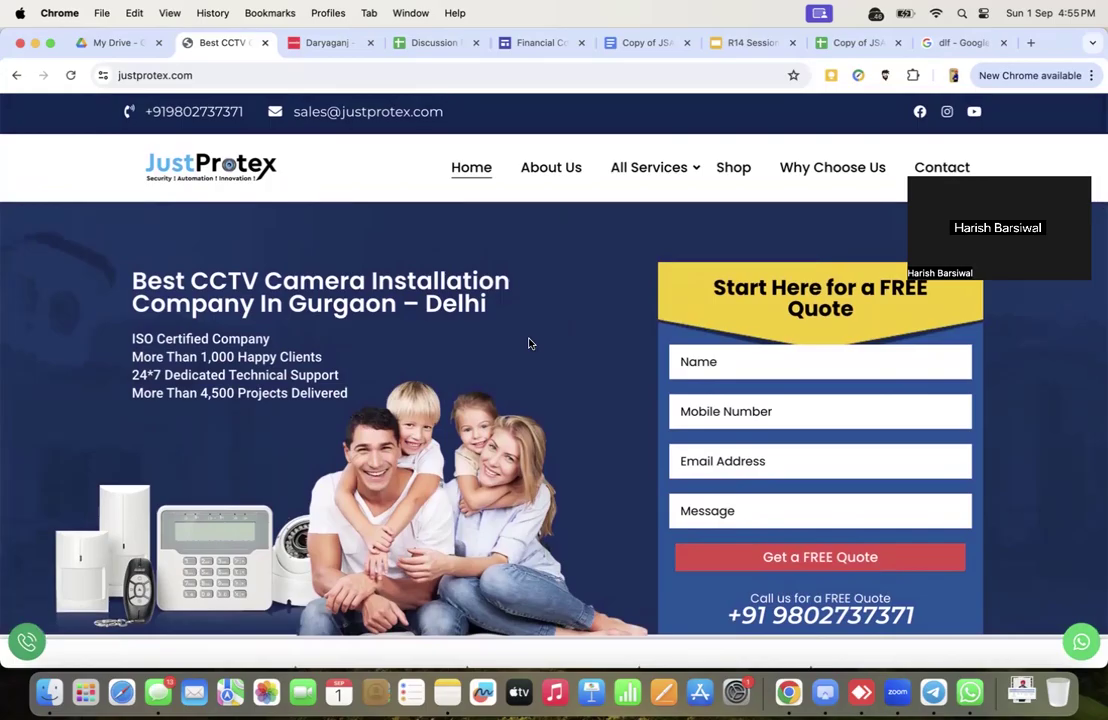
scroll(530, 343, up, 1)
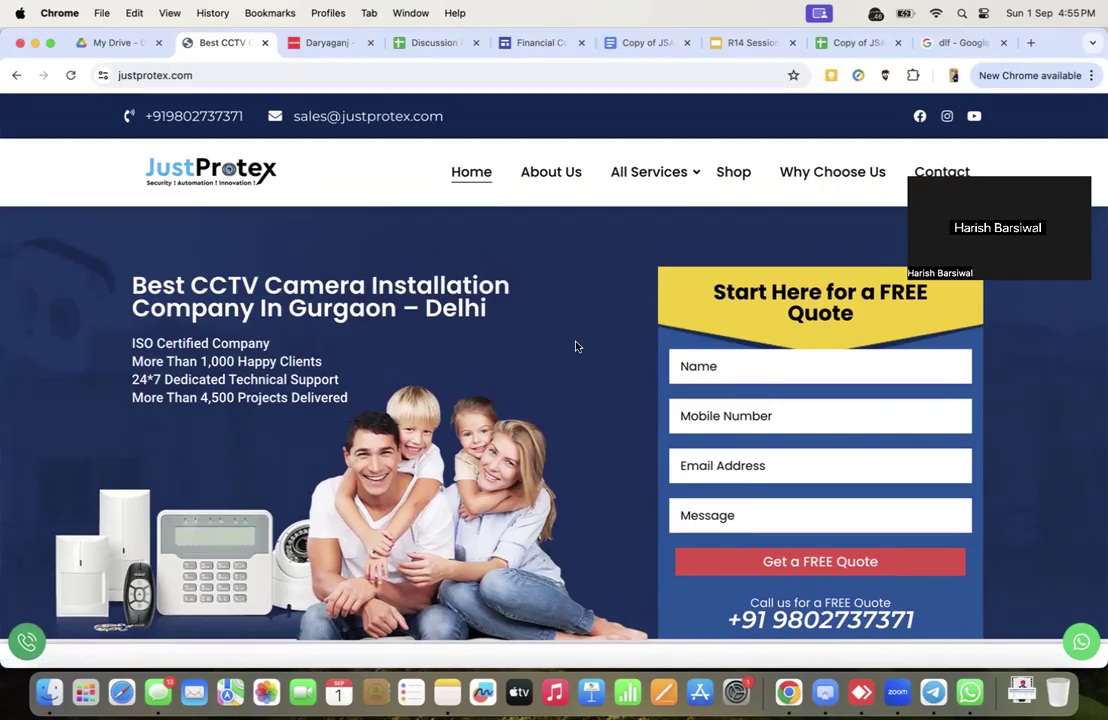
scroll(567, 352, down, 3)
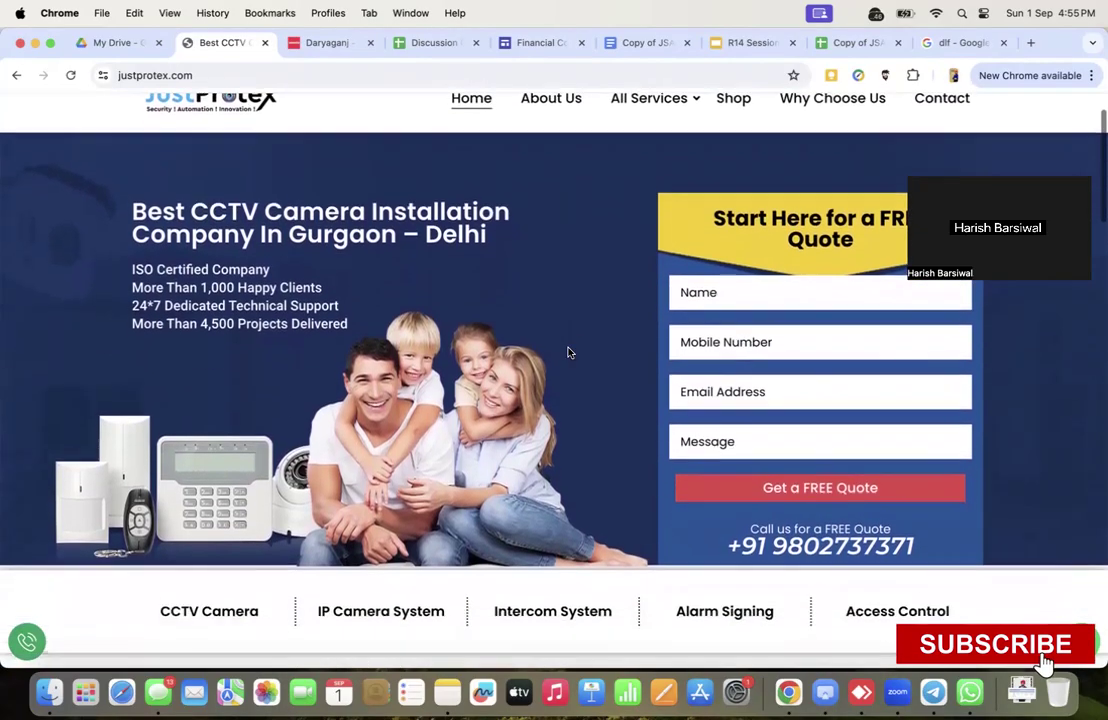
scroll(567, 352, up, 1)
scroll(567, 352, down, 1)
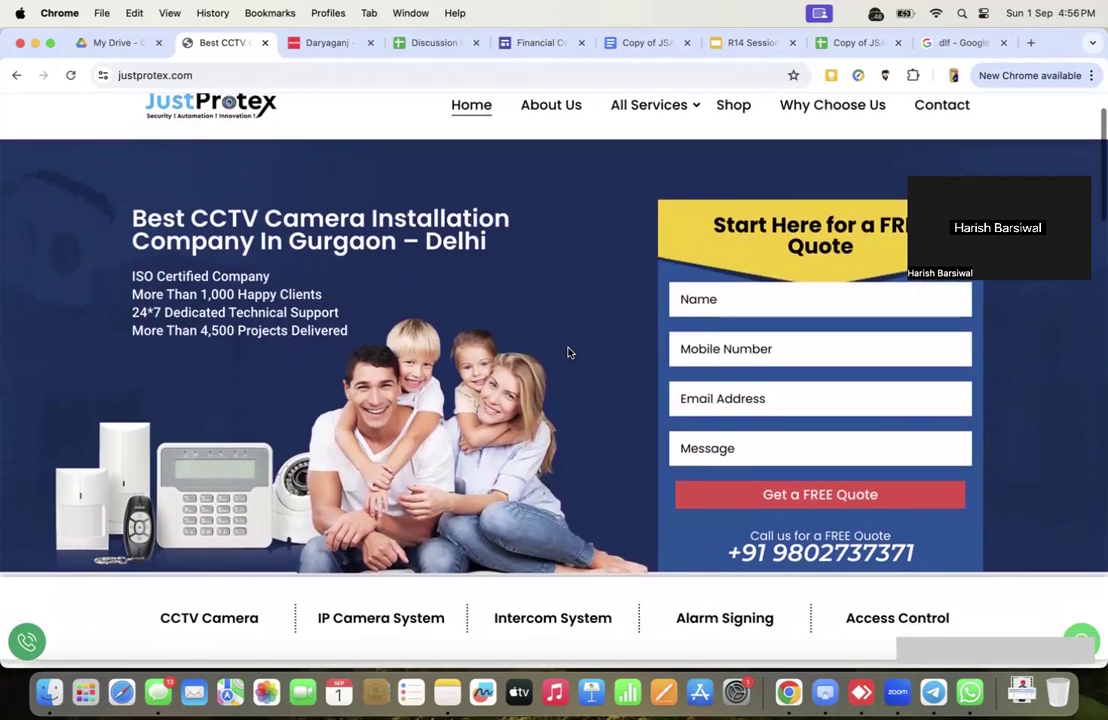
scroll(567, 352, up, 2)
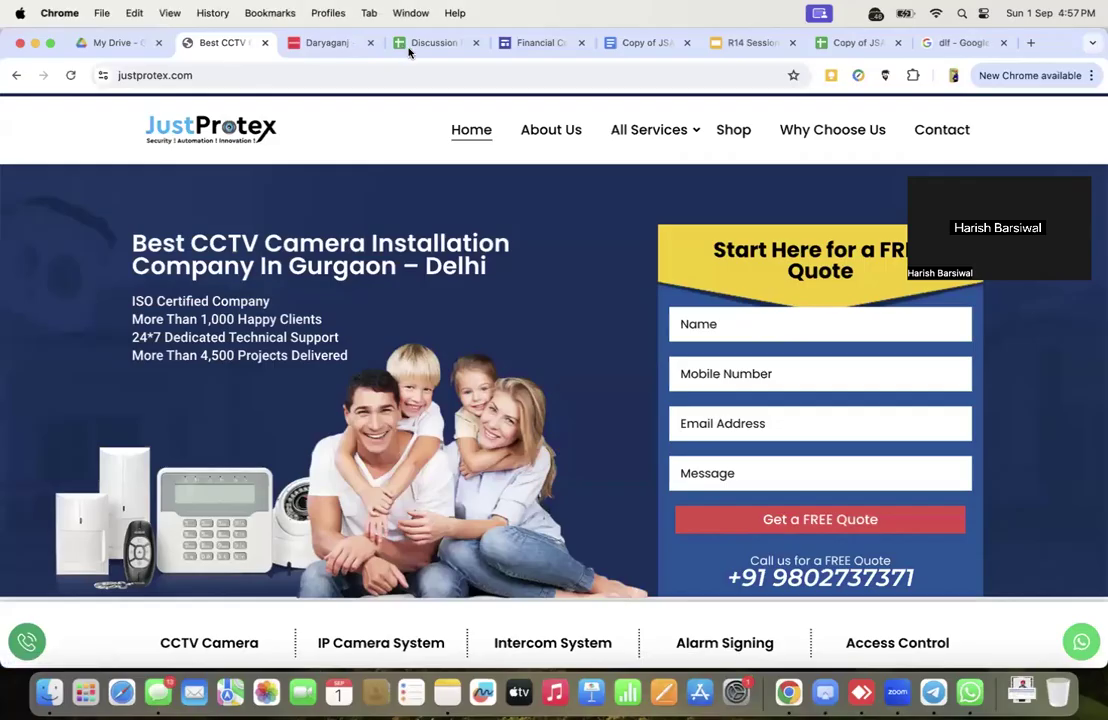
Return to the Discussion Panel sheet and make the USP and Case Study entries in the ACTIONS list bold.
click(420, 43)
scroll(320, 416, up, 5)
scroll(320, 416, left, 2)
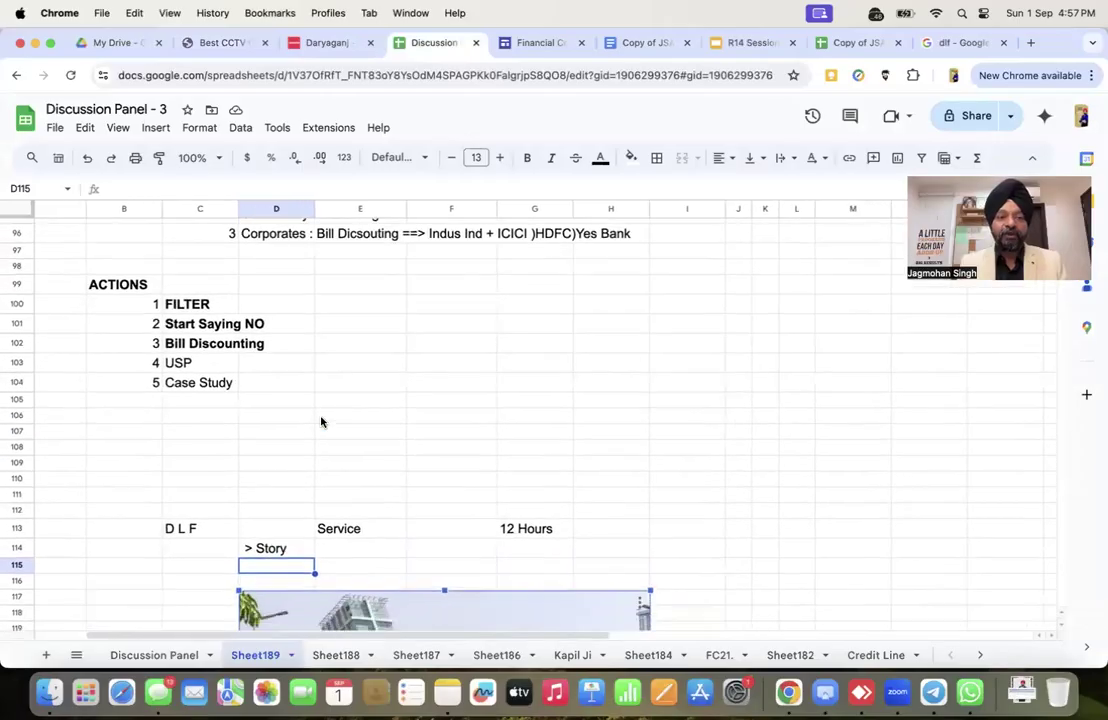
click(186, 305)
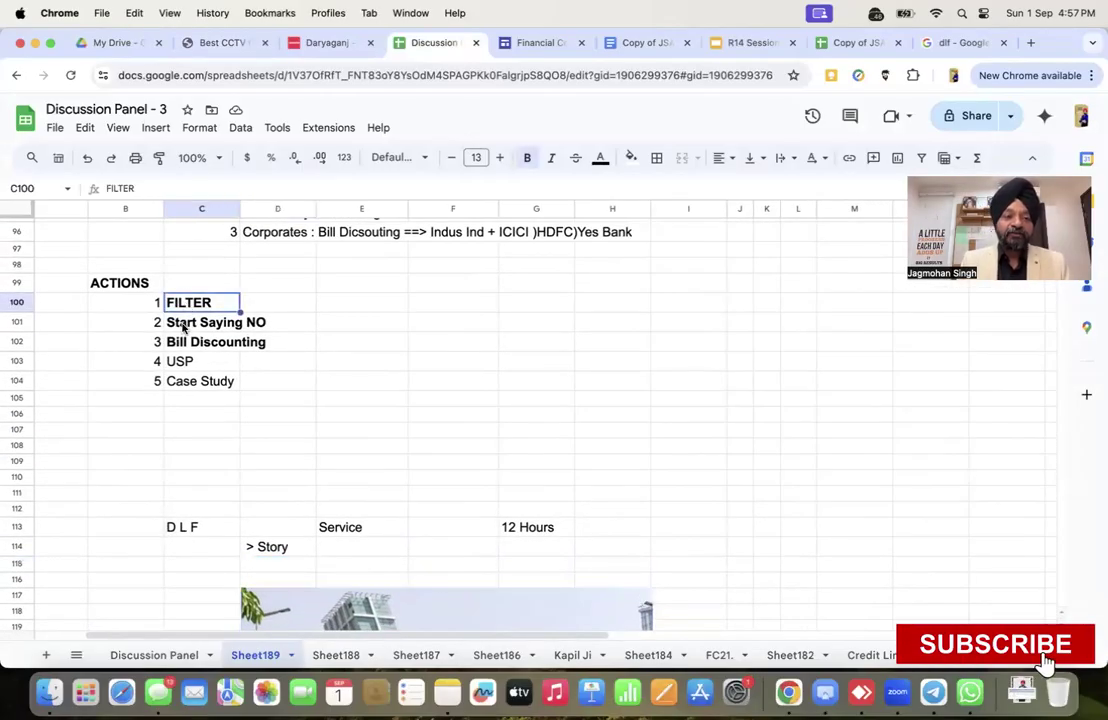
click(183, 324)
click(183, 346)
click(177, 362)
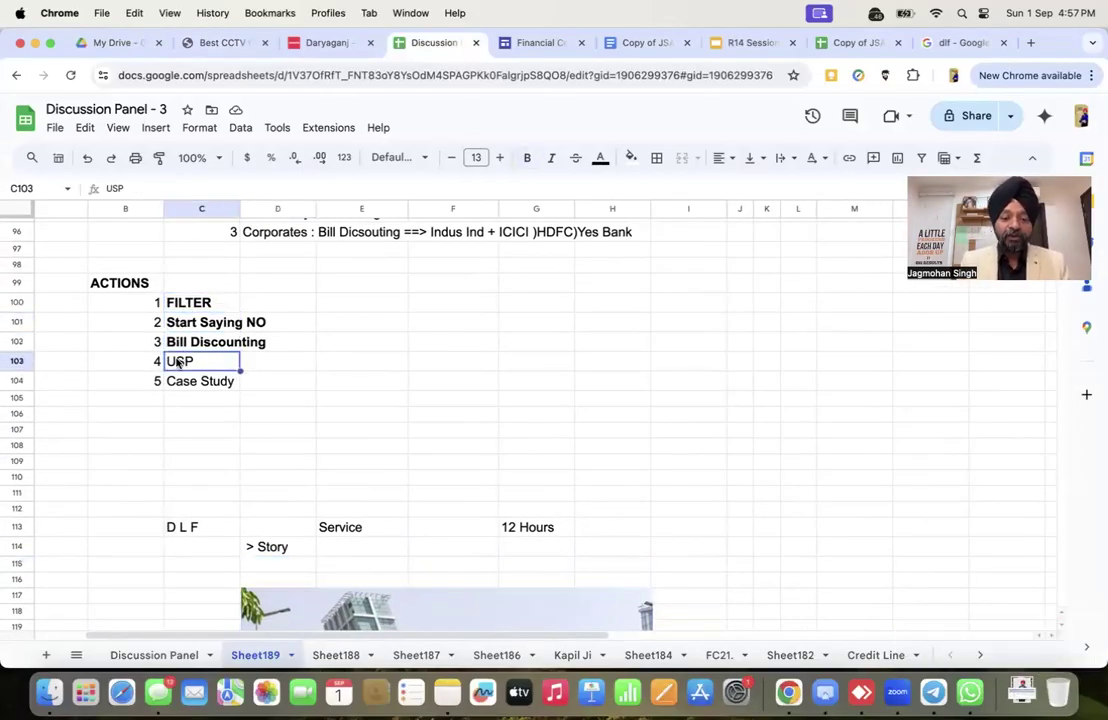
click(181, 382)
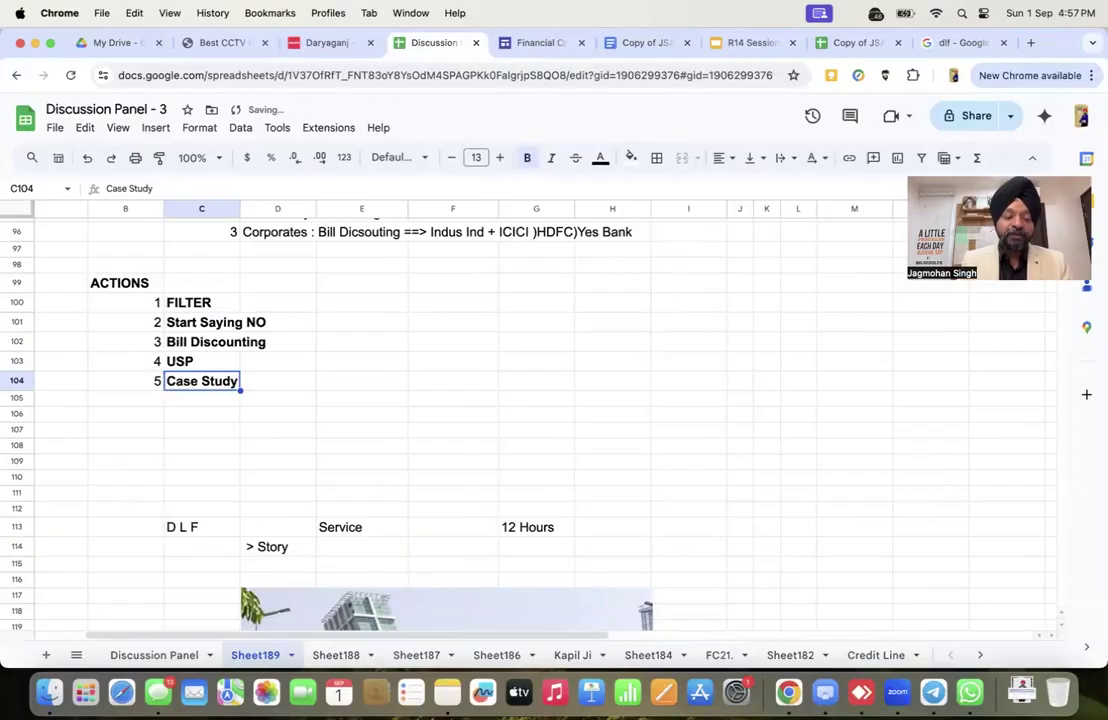
Add Website in bold as item 6 of the ACTIONS list.
click(125, 398)
text(6)
key(Tab)
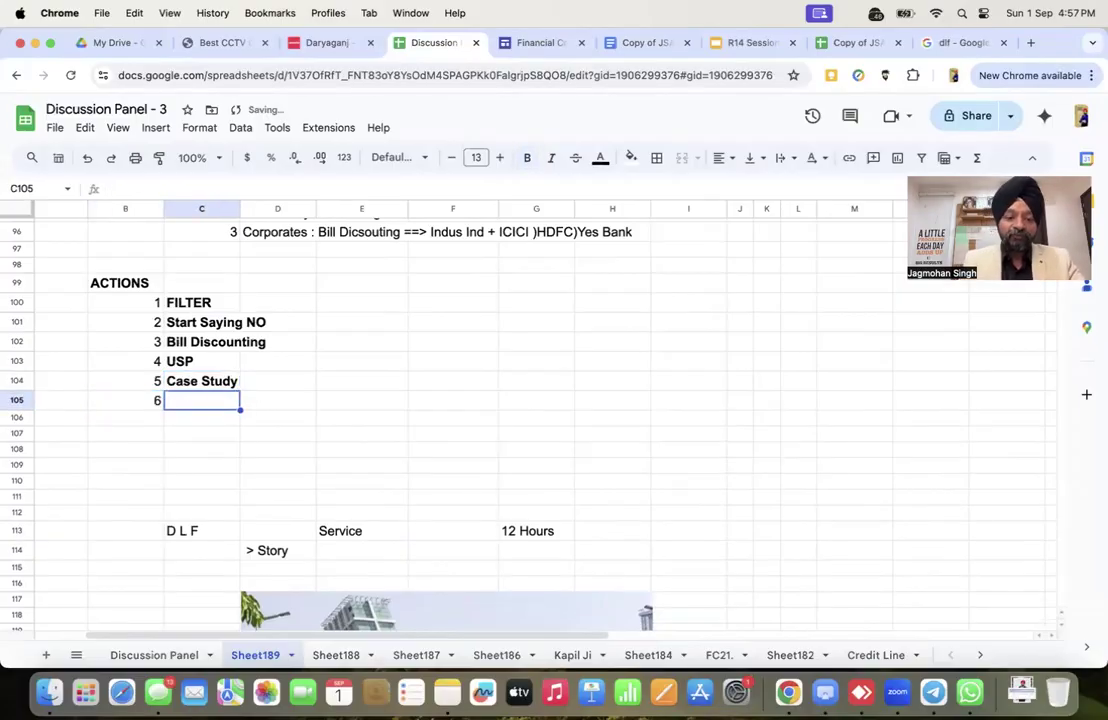
text(Website)
key(Return)
key(Up)
key(super+b)
Enter Subsequent Action in cell F102, on the Bill Discounting row.
key(Up)
key(Up)
key(Up)
key(Up)
key(Up)
key(Down)
key(Down)
key(Down)
key(Down)
key(Right)
key(Right)
key(Right)
key(Up)
key(Up)
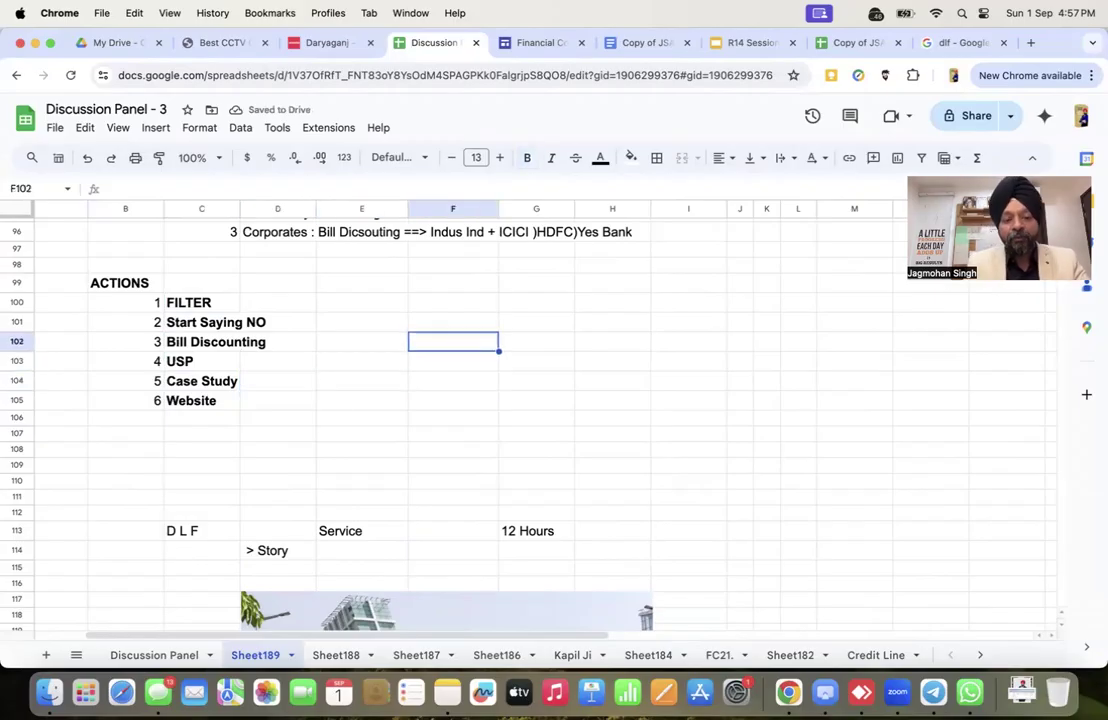
text(Subse)
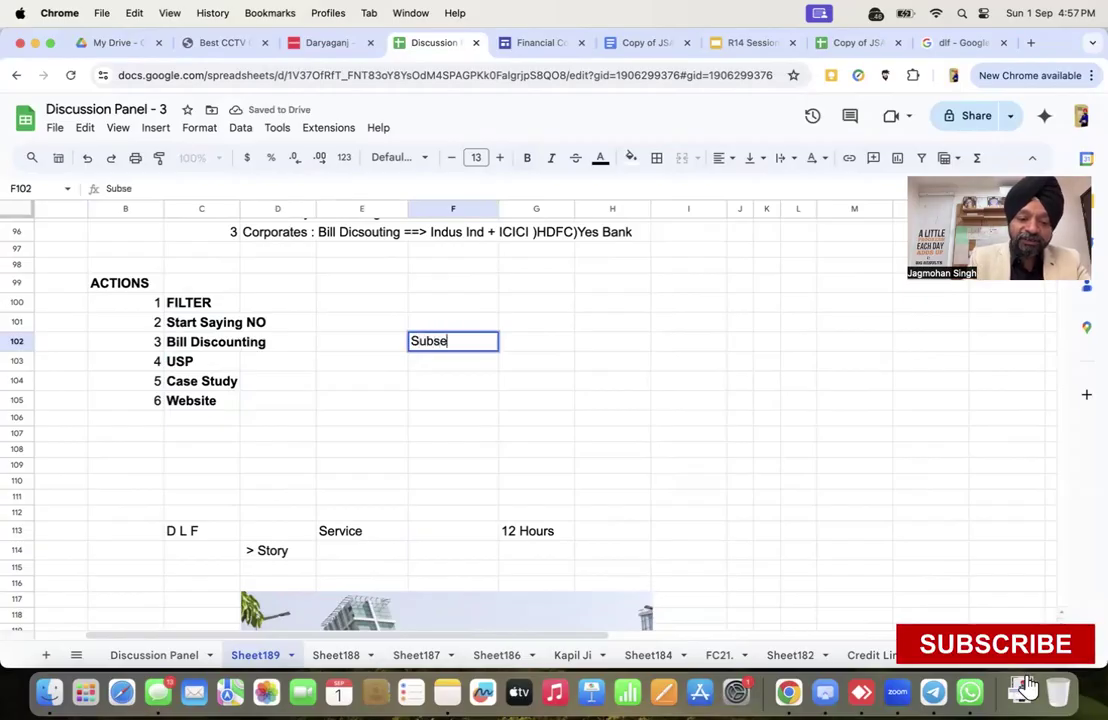
text(quent Action)
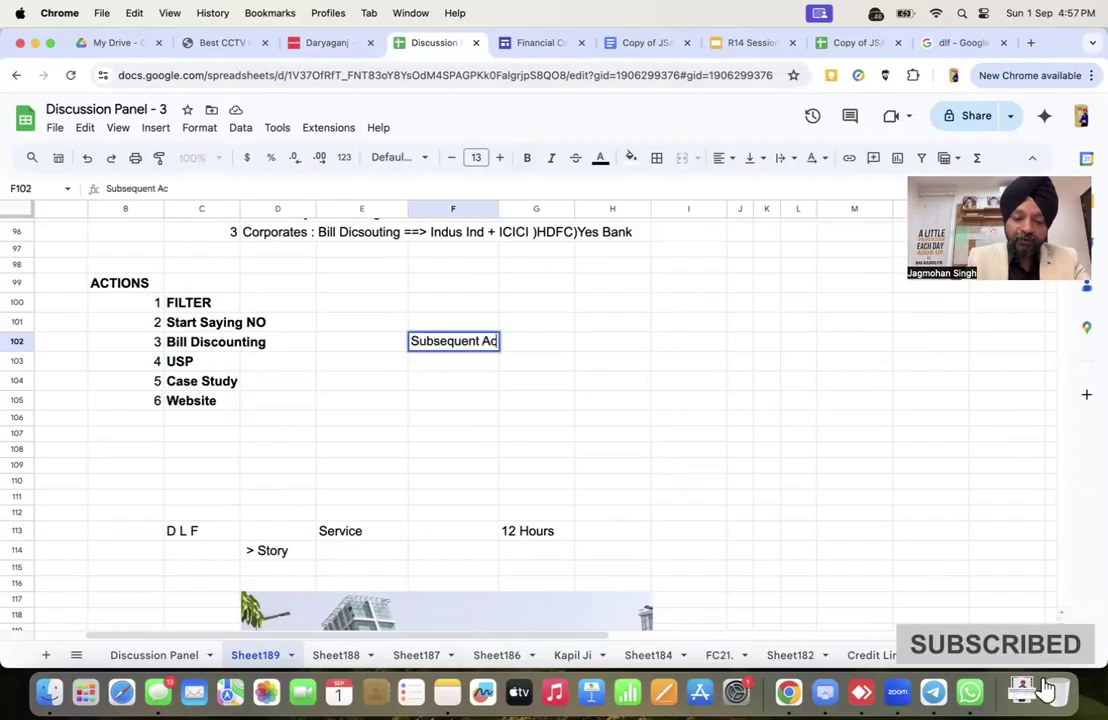
key(Return)
Continue row 102 with Follow Action in H102, New Action in J102 and Amazing in N102.
click(612, 341)
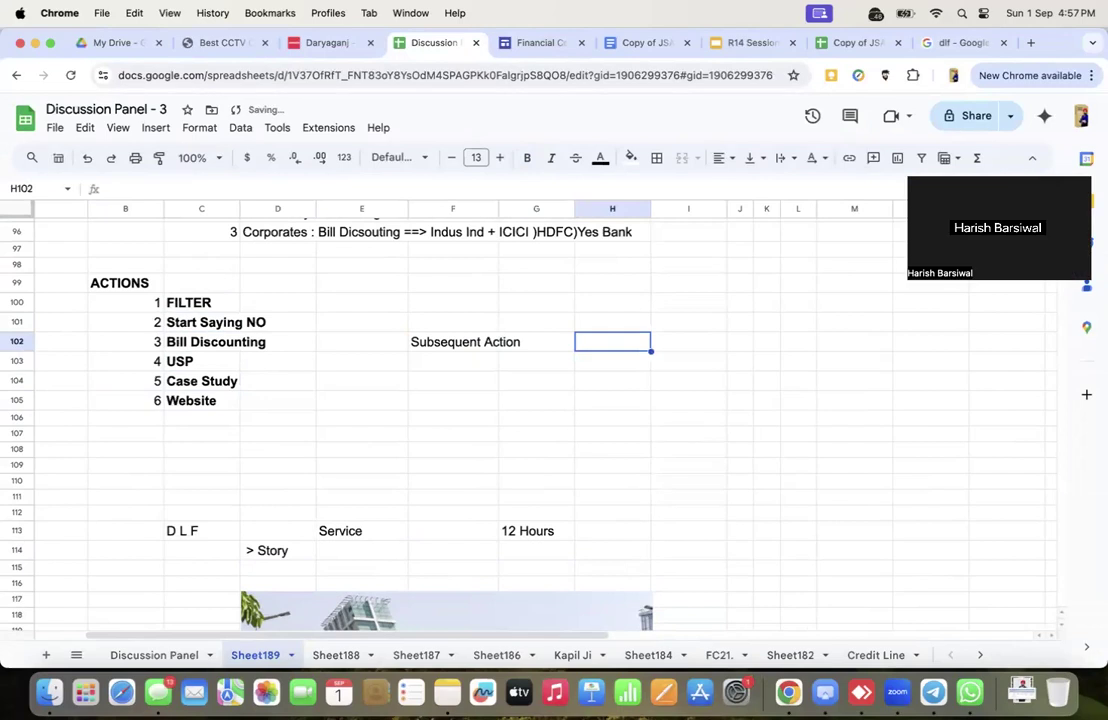
text(Follow Action)
key(Return)
click(740, 341)
text(New Action)
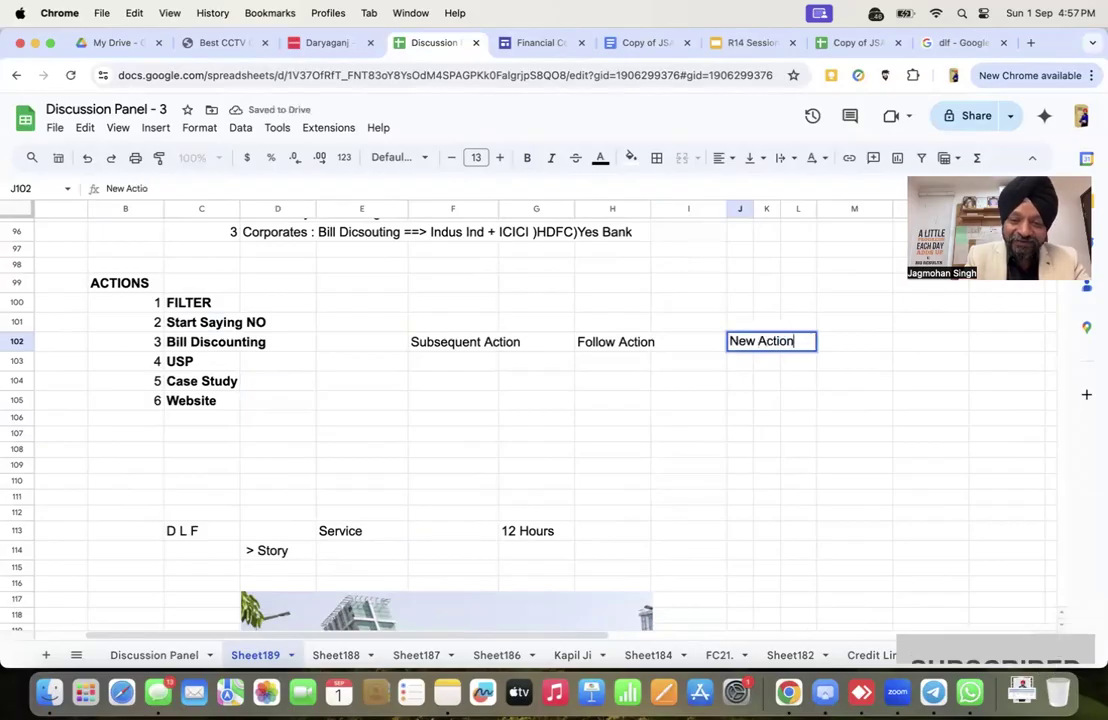
key(Right)
key(Right)
key(Right)
key(Right)
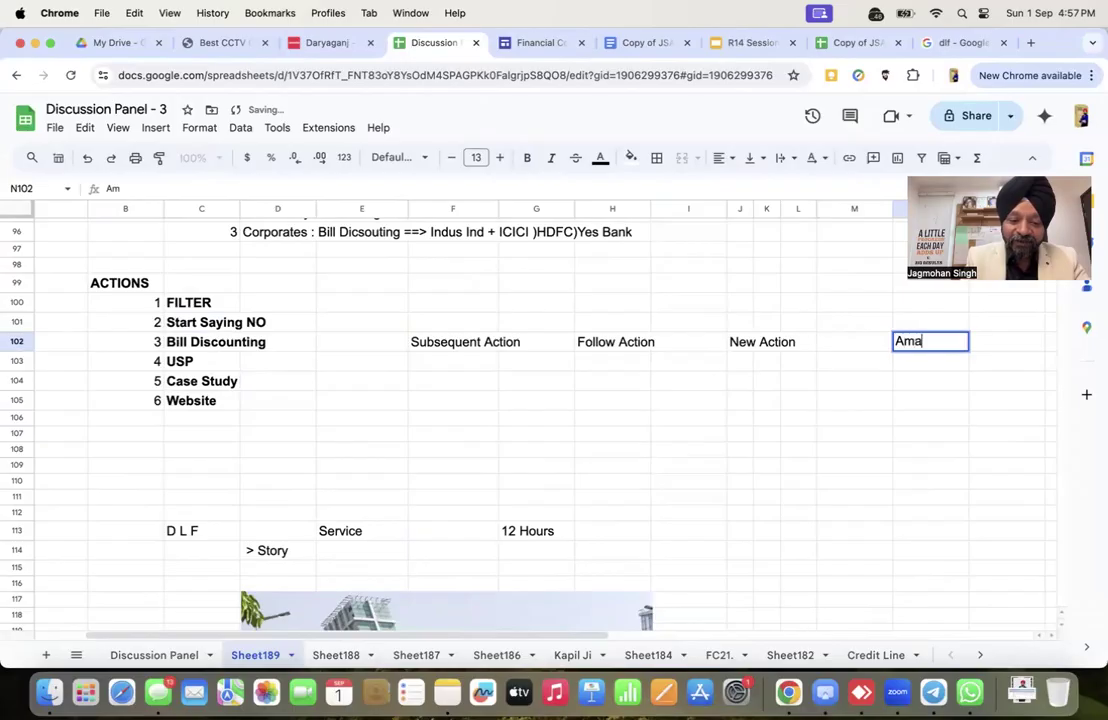
key(Tab)
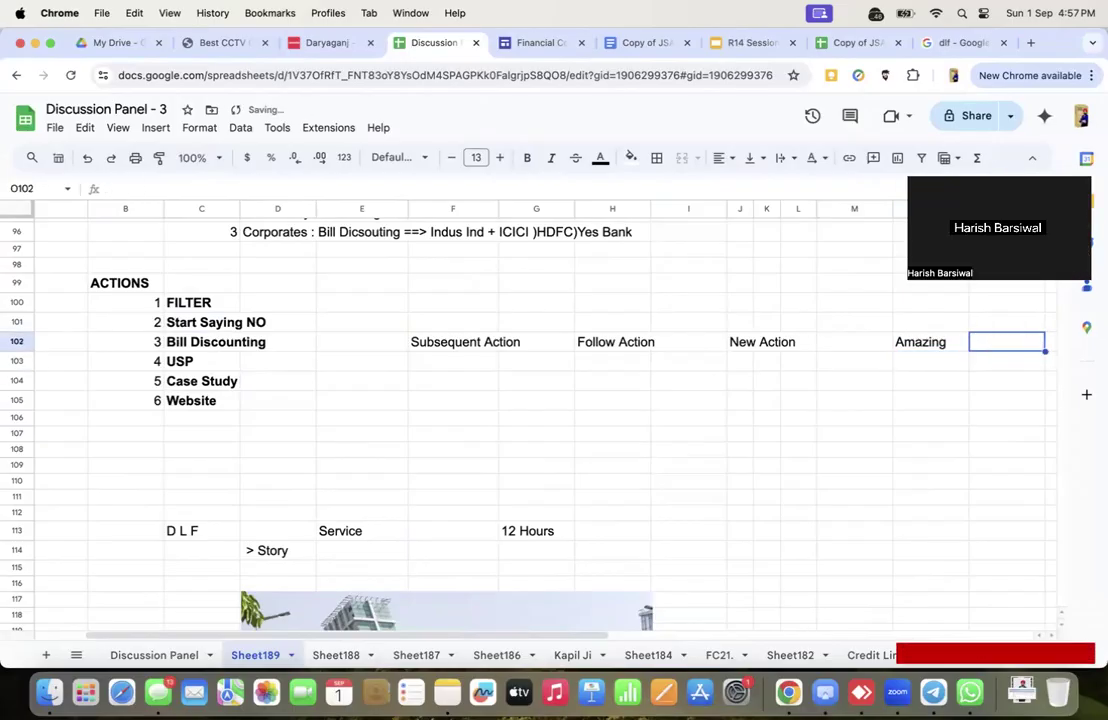
Fill cell O102 after Amazing with bright green and underline the ACTIONS heading.
click(629, 160)
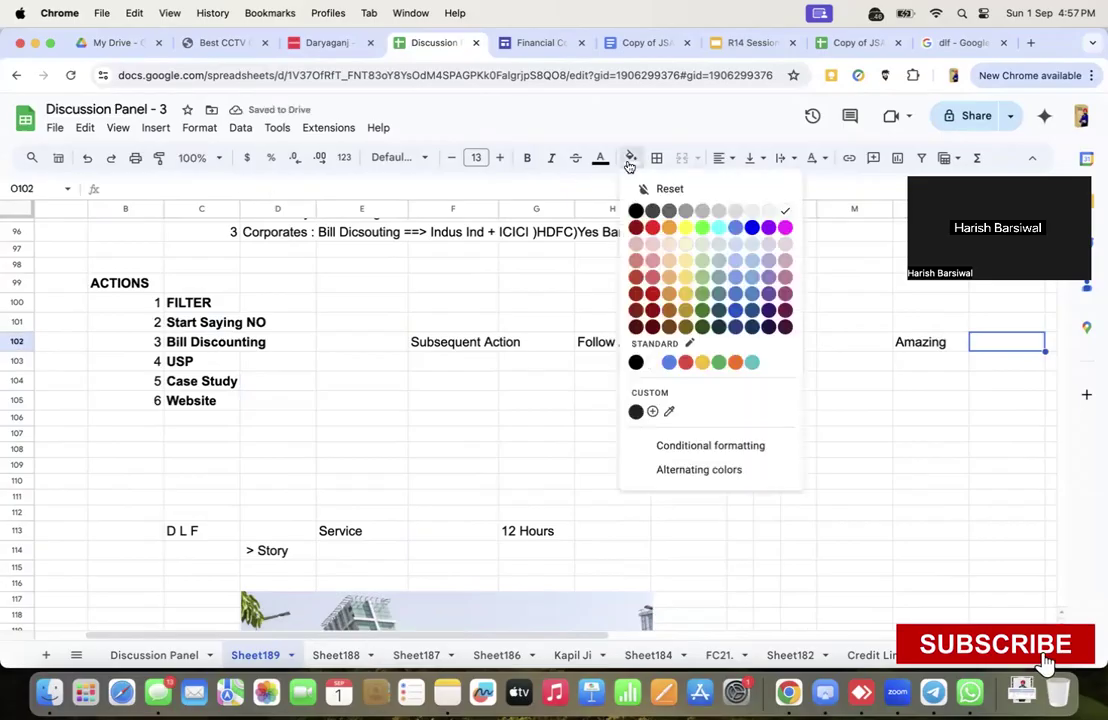
click(702, 225)
click(111, 289)
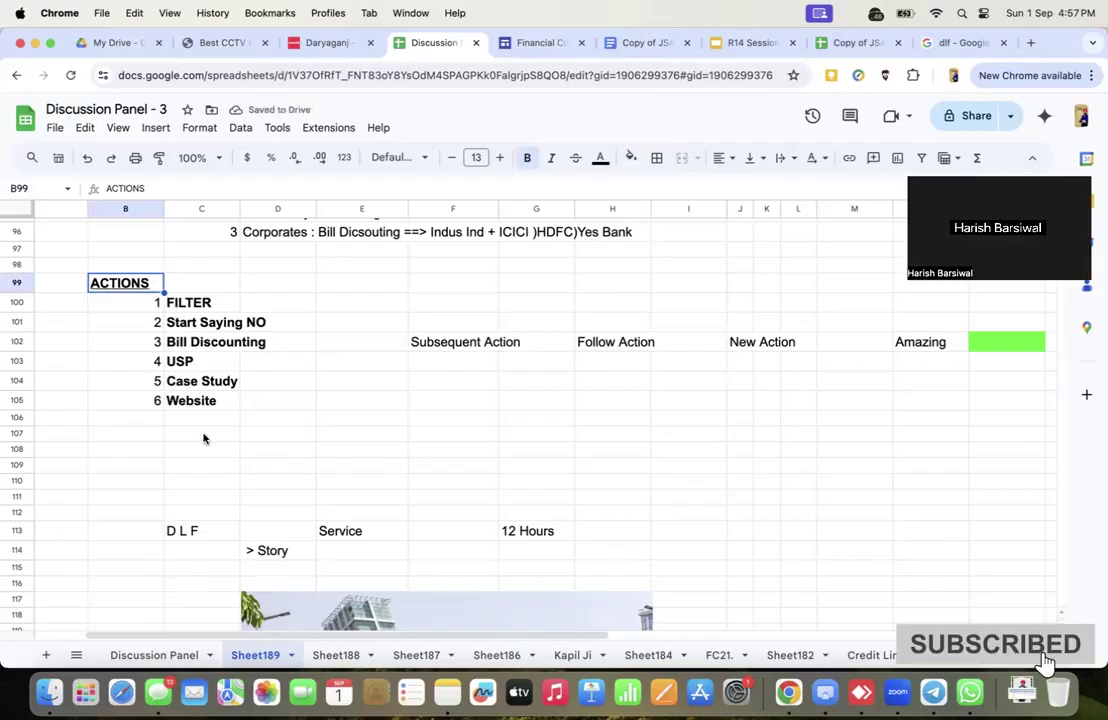
Review the ACTIONS entries one by one from FILTER to Website.
click(202, 305)
click(184, 328)
click(185, 348)
click(186, 366)
click(183, 386)
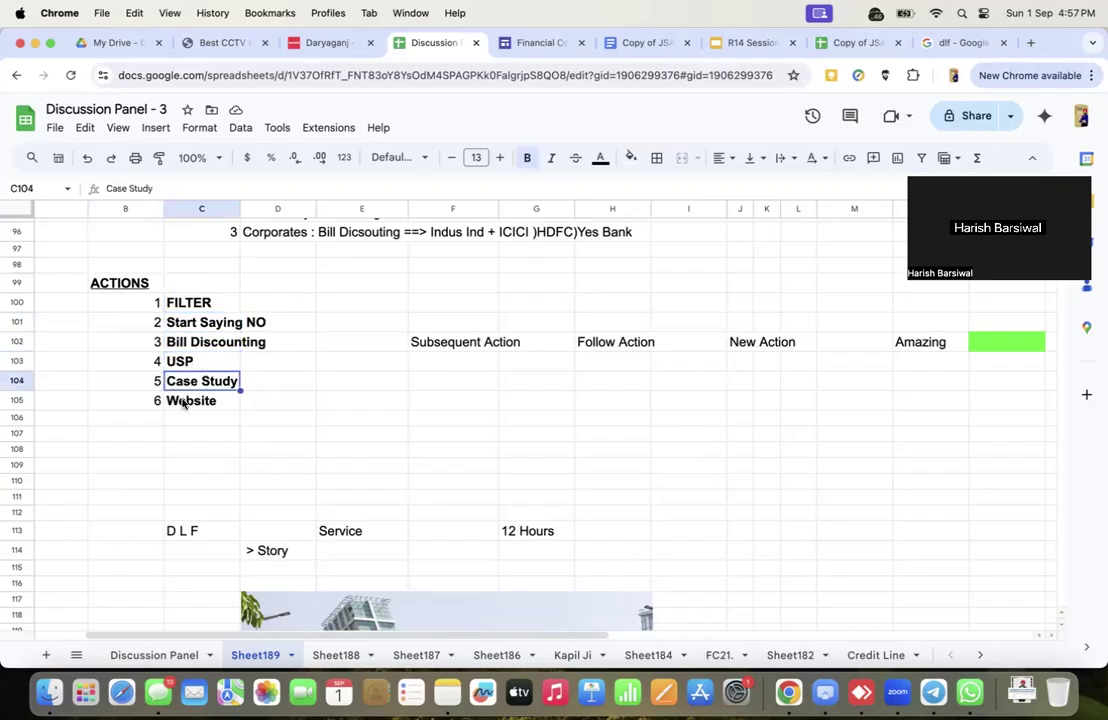
click(179, 402)
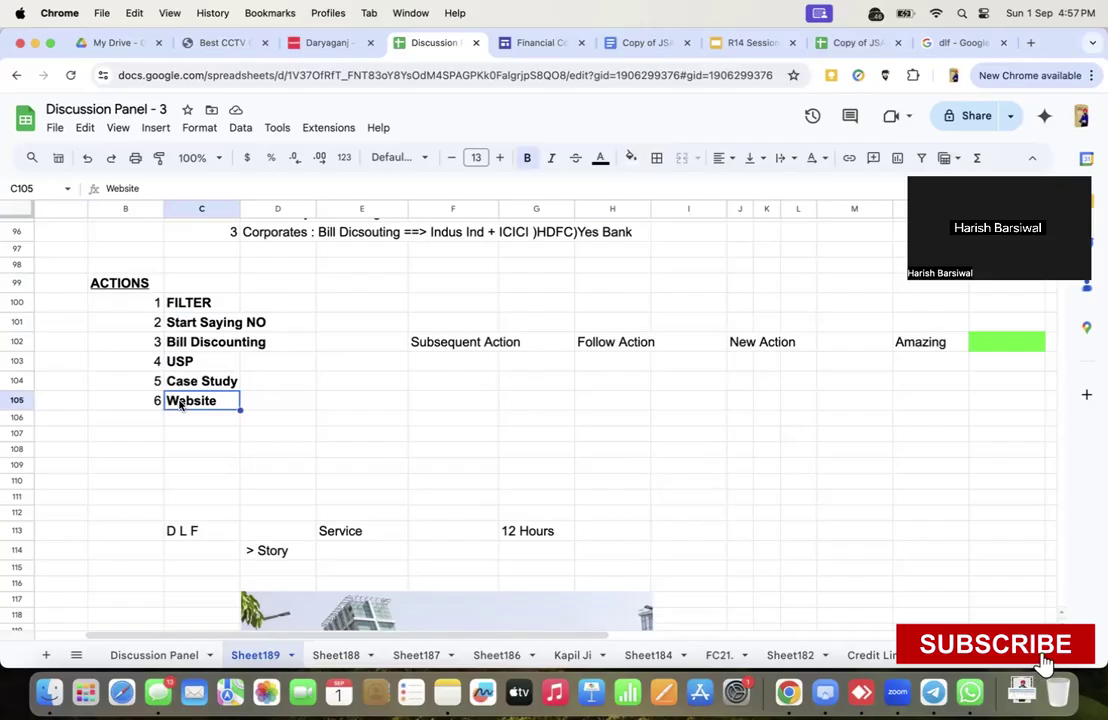
scroll(180, 403, up, 2)
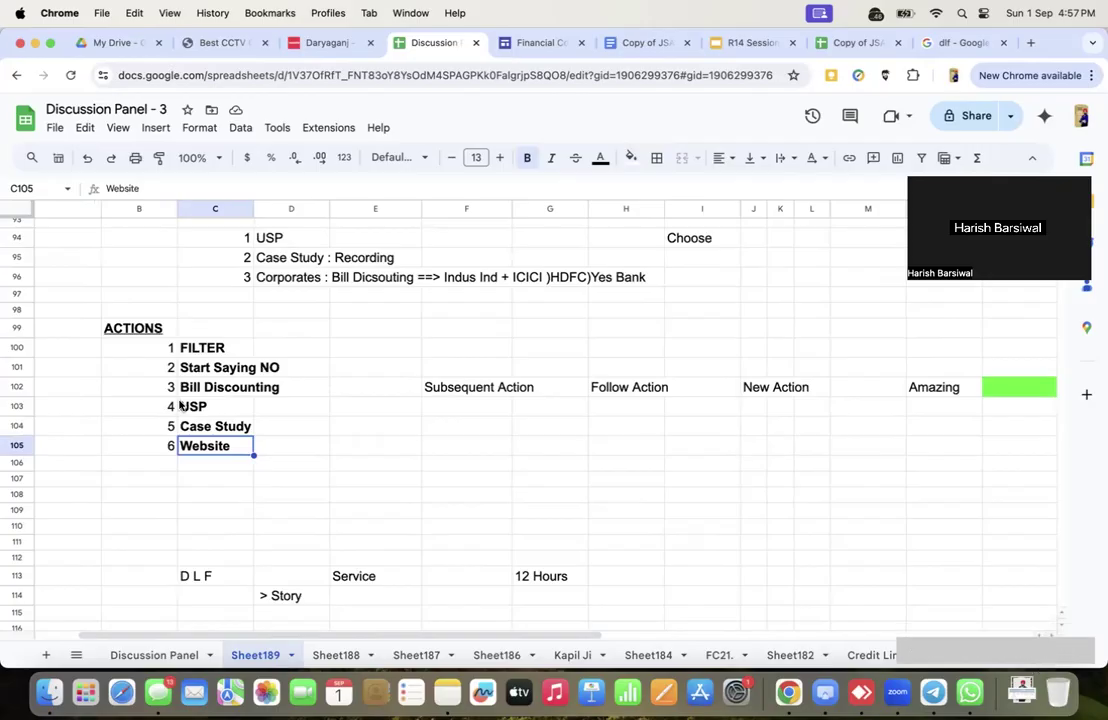
scroll(179, 405, down, 3)
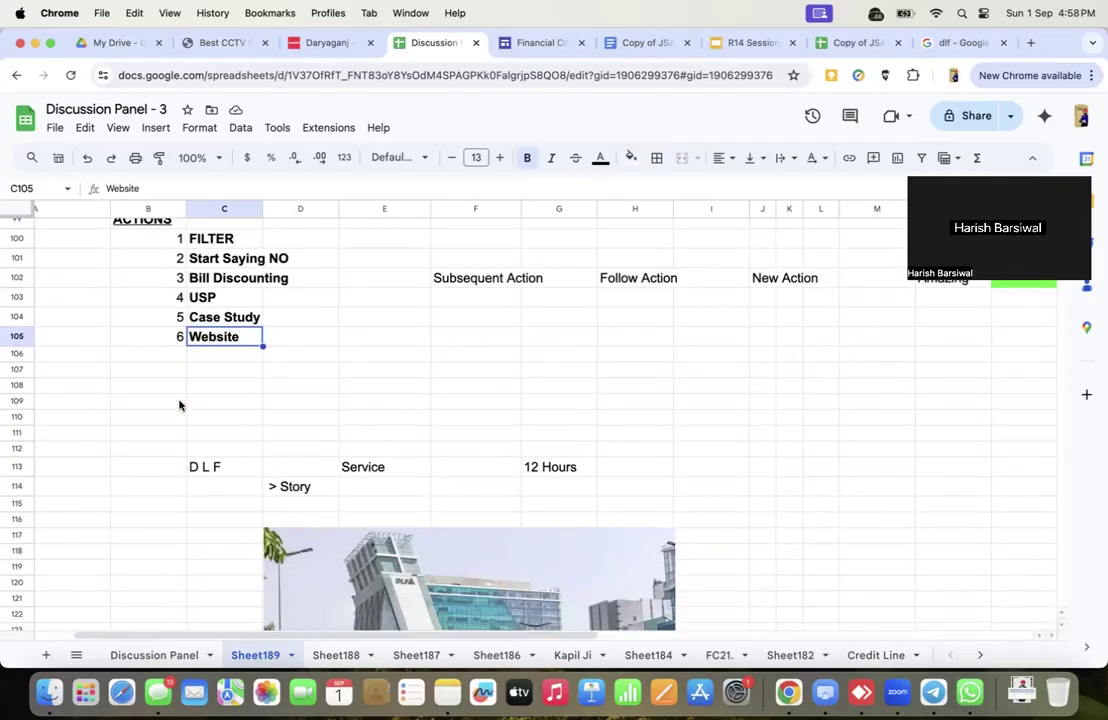
Make the D L F entry bold and add Ashiana in bold directly below it in C114.
click(205, 474)
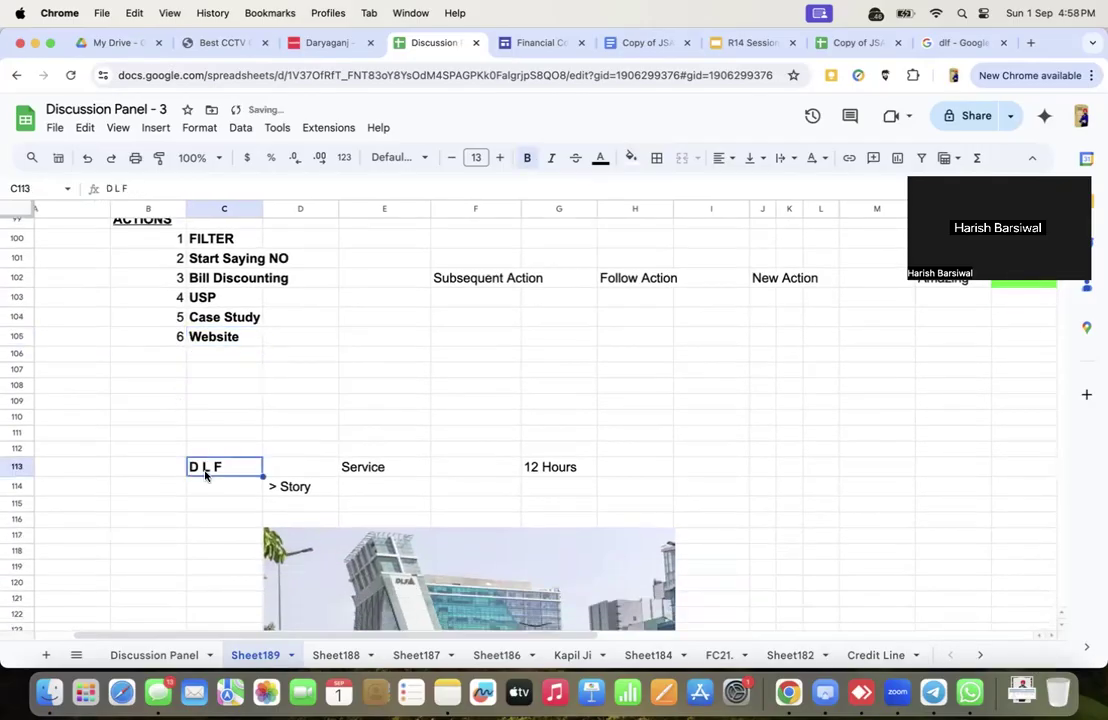
scroll(205, 475, down, 3)
click(217, 411)
text(Ashi)
key(Return)
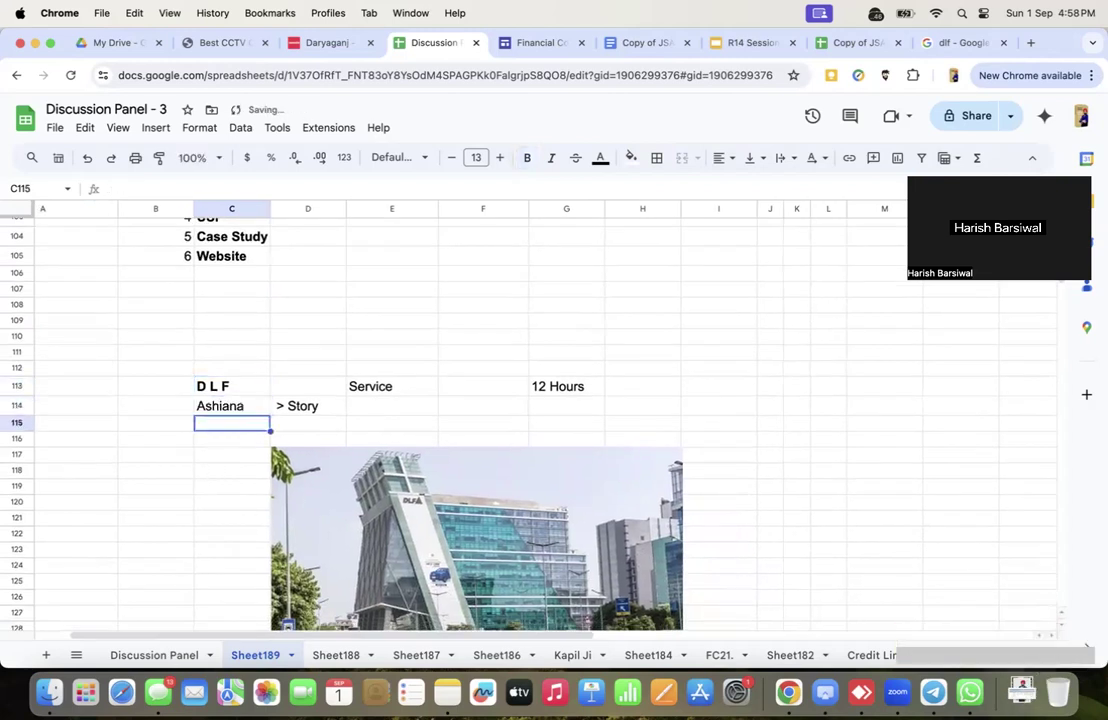
key(Up)
Move the Service, 12 Hours and Story notes from D113:G114 to the block starting at J112.
drag(293, 409, 585, 388)
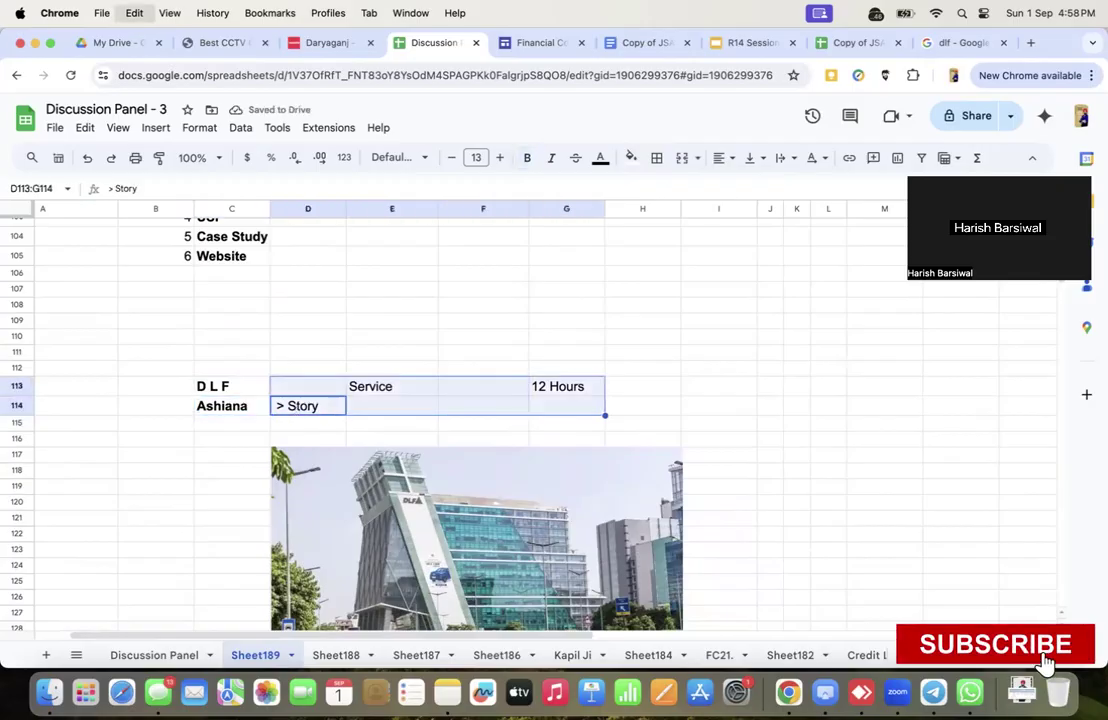
key(ctrl+c)
key(Right)
key(Right)
key(Right)
key(Right)
key(Up)
key(Up)
key(Right)
key(Right)
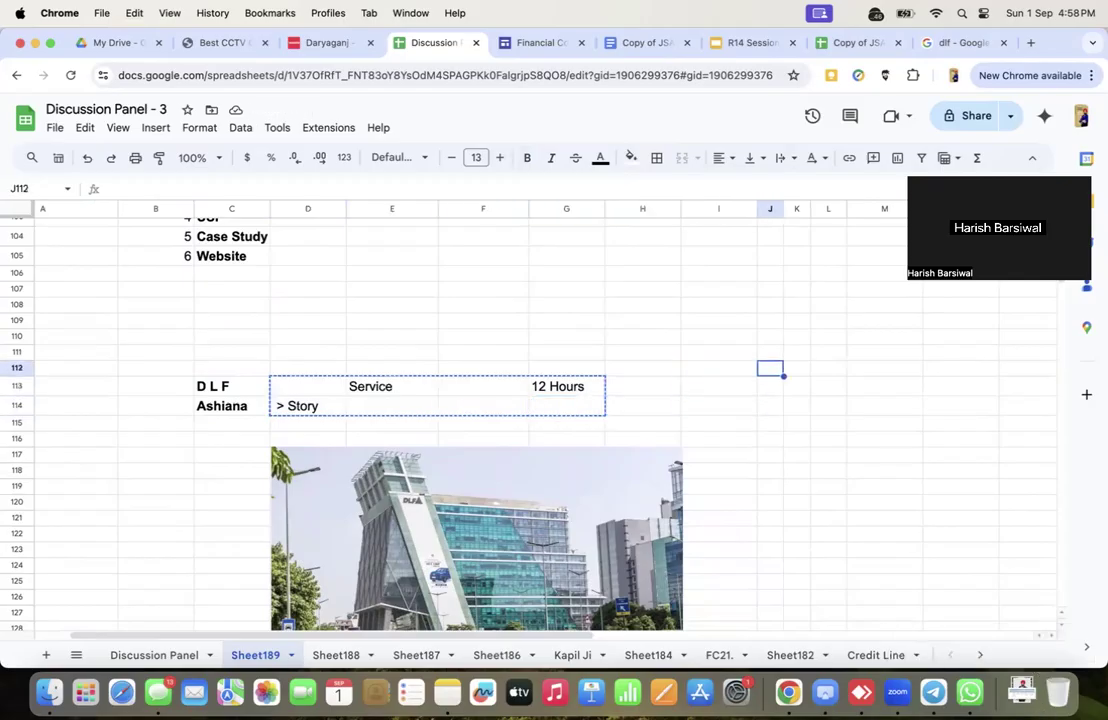
key(super+v)
Make the Corporates customer type in E89 bold and set its font size to 20.
scroll(178, 399, up, 5)
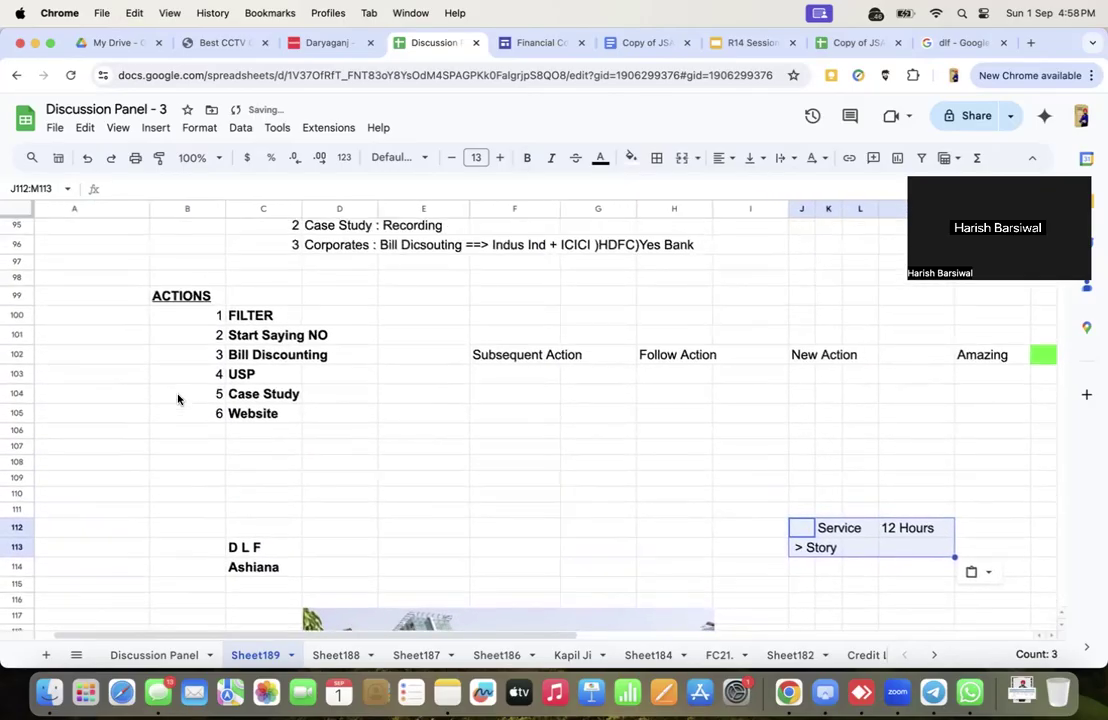
scroll(401, 366, up, 3)
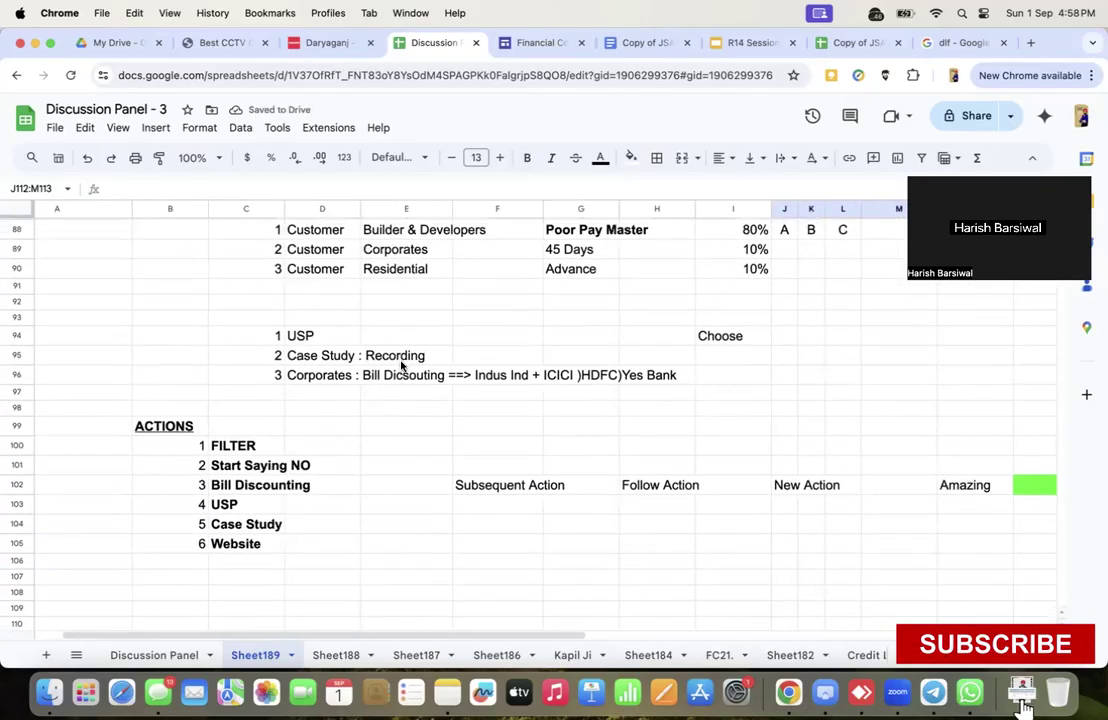
click(384, 288)
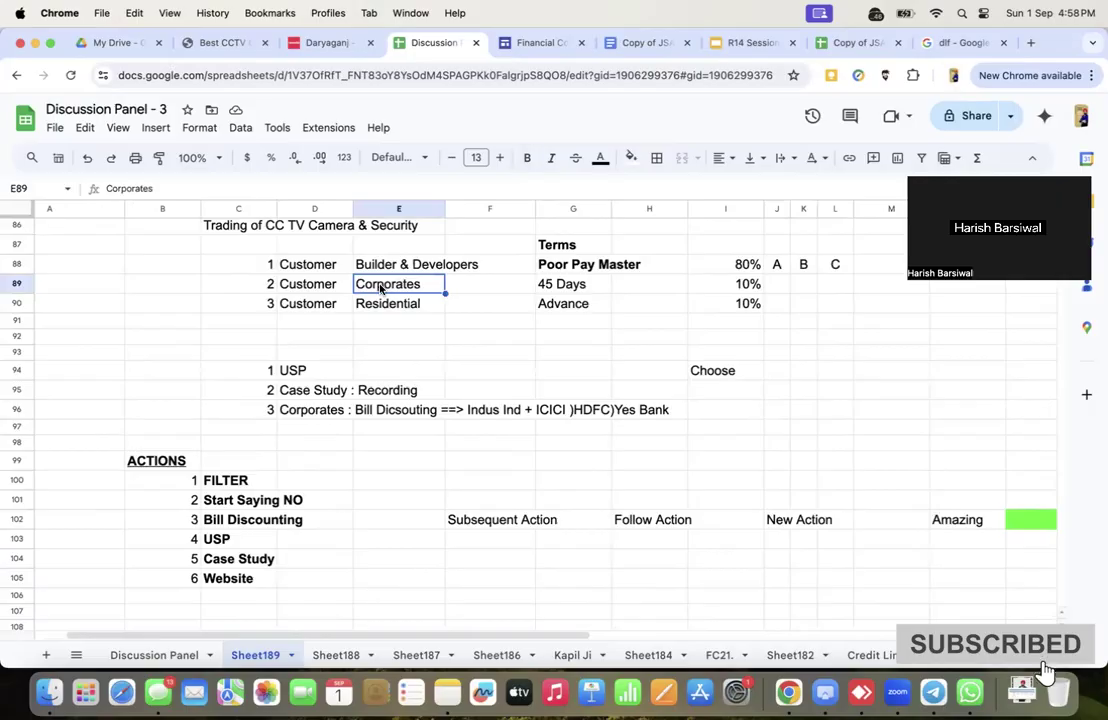
key(super+b)
click(557, 290)
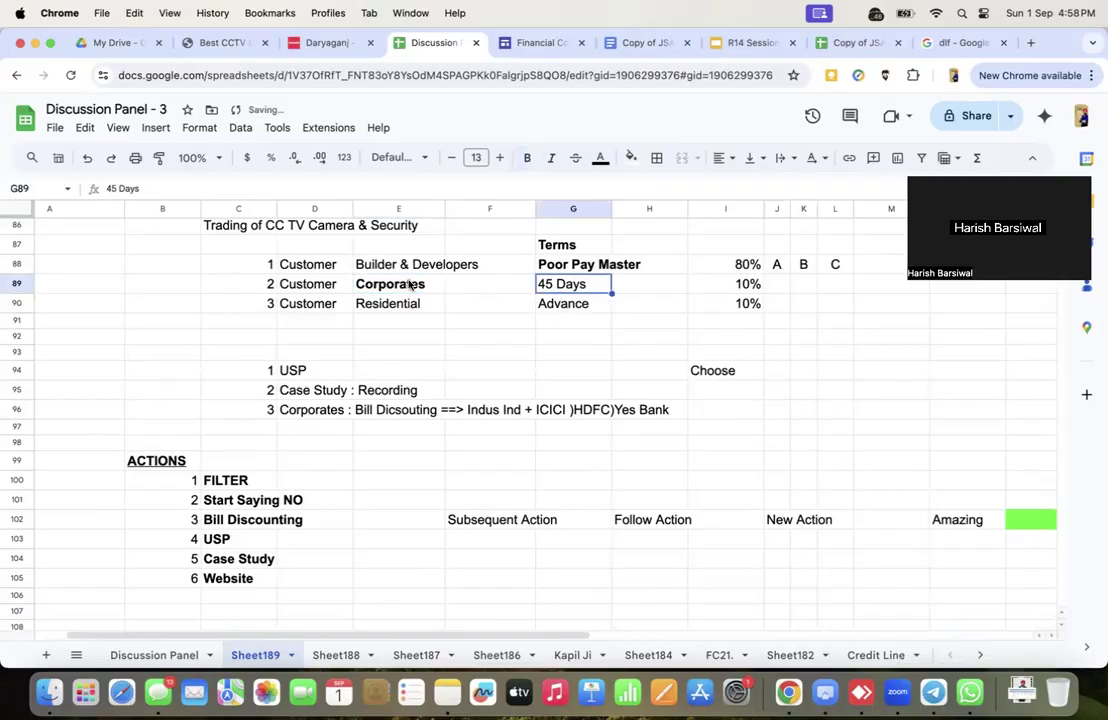
click(377, 288)
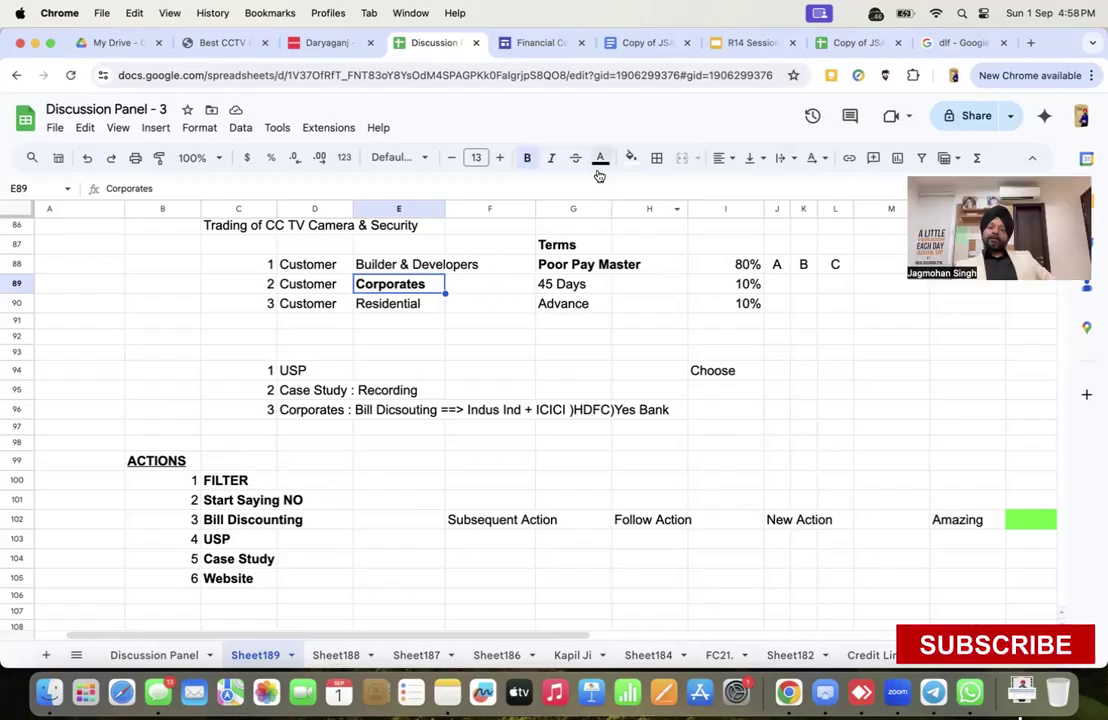
click(500, 158)
click(500, 158)
click(500, 158)
click(500, 158)
click(500, 158)
click(500, 158)
click(500, 158)
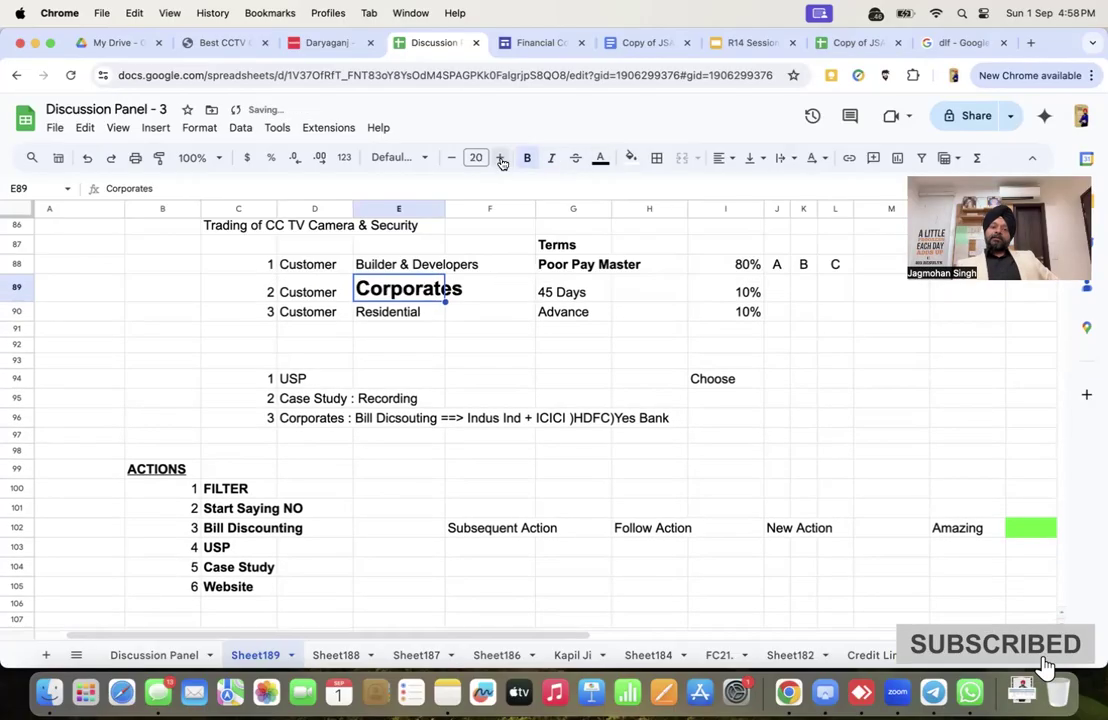
click(557, 293)
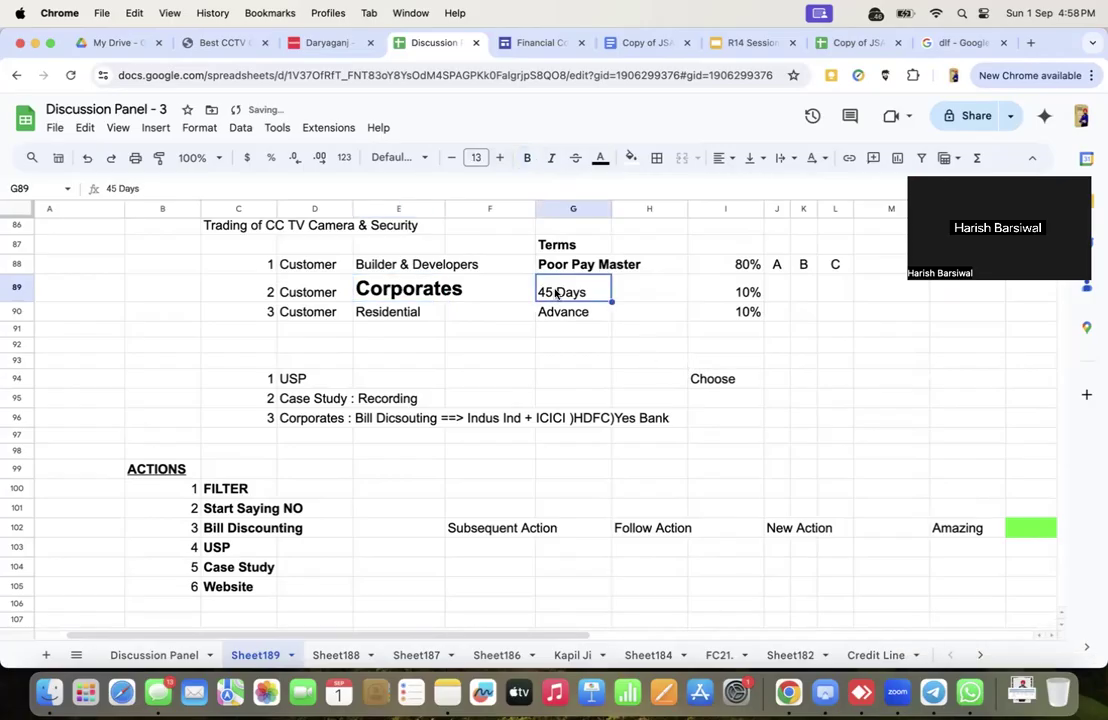
click(380, 296)
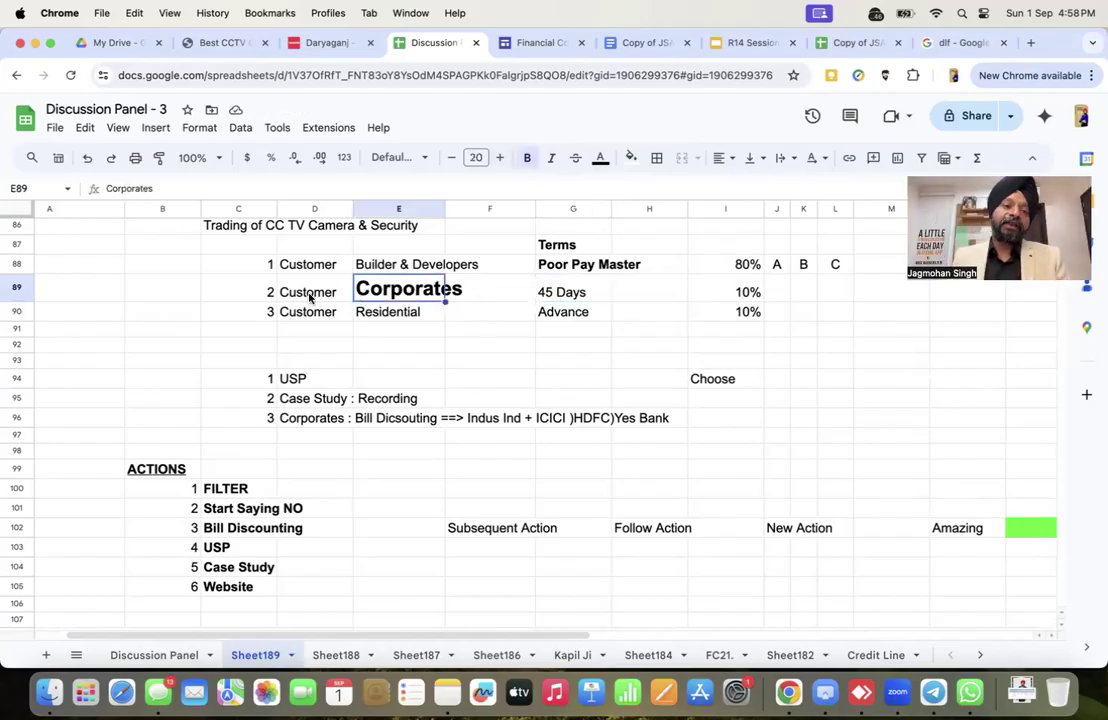
click(562, 293)
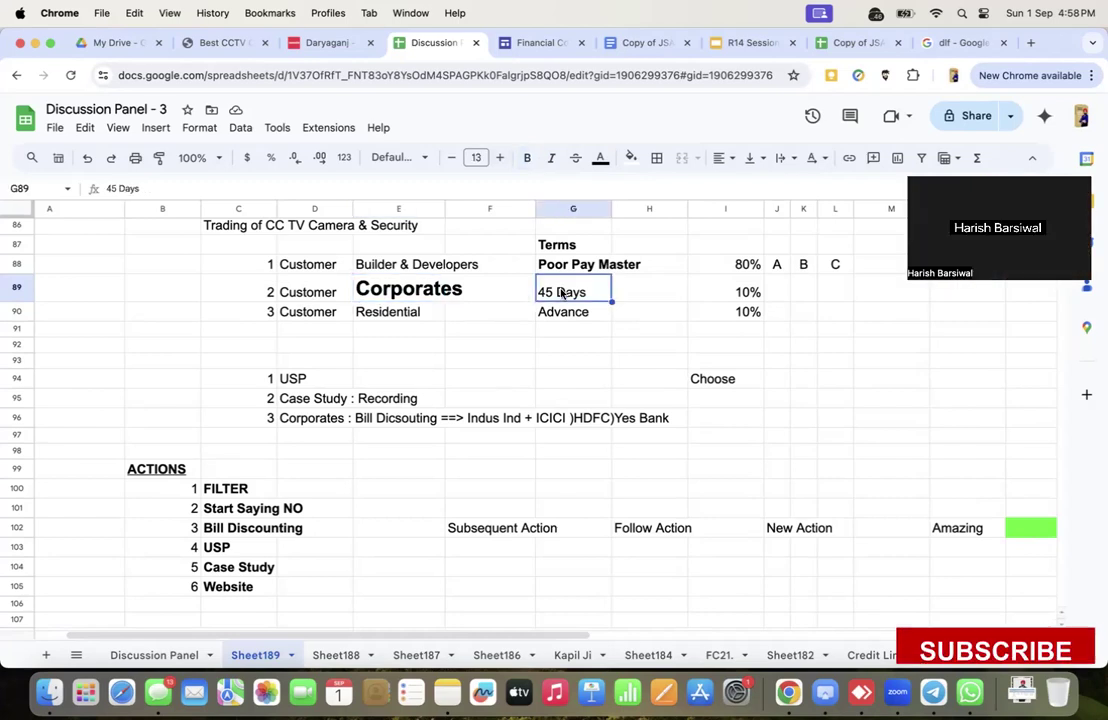
click(390, 292)
click(567, 290)
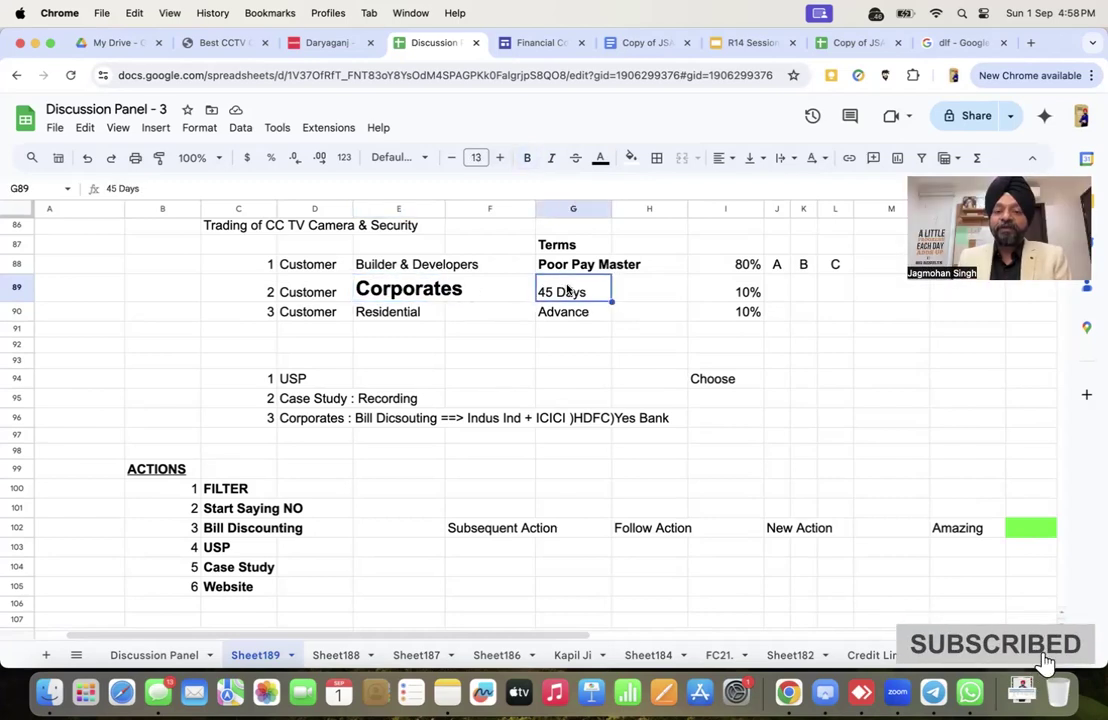